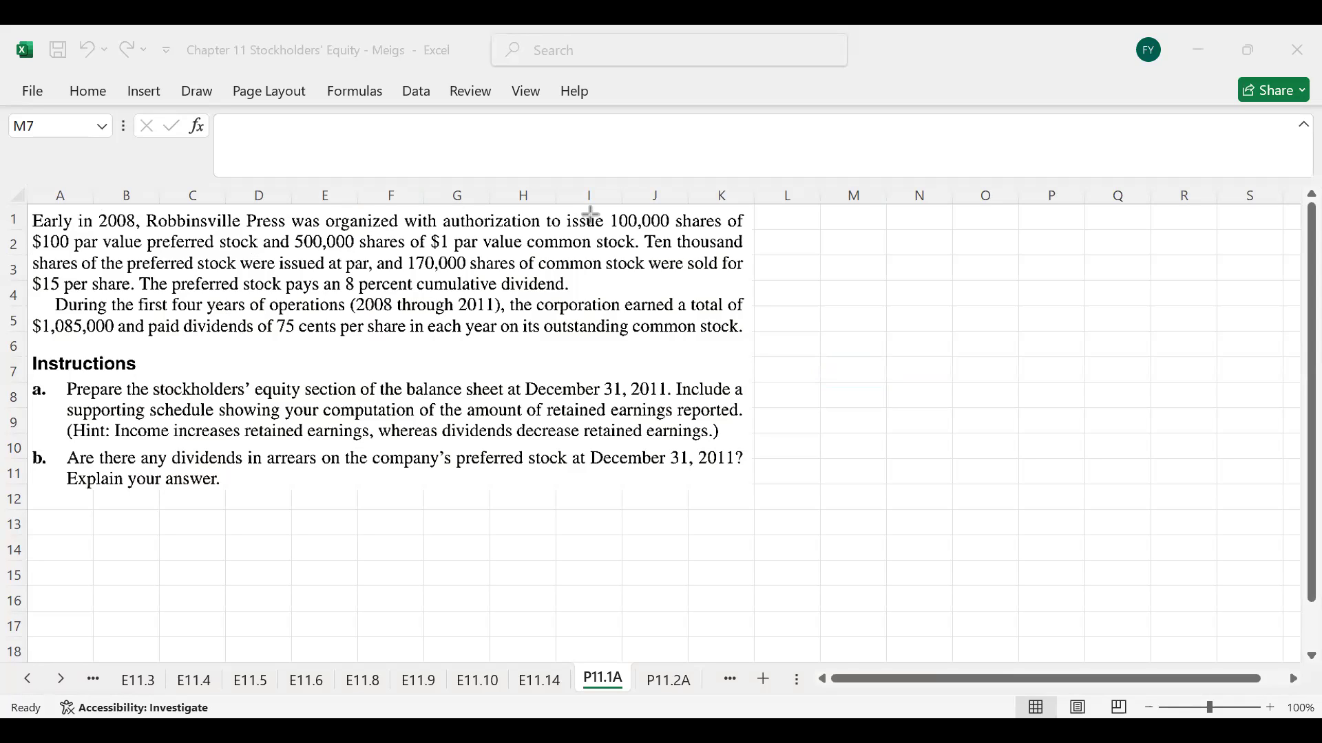
- Box authorization, Ten thousand, the 170,000 shares sold, $15 per share and $1 par in red
left_click_drag(437, 197, 544, 230)
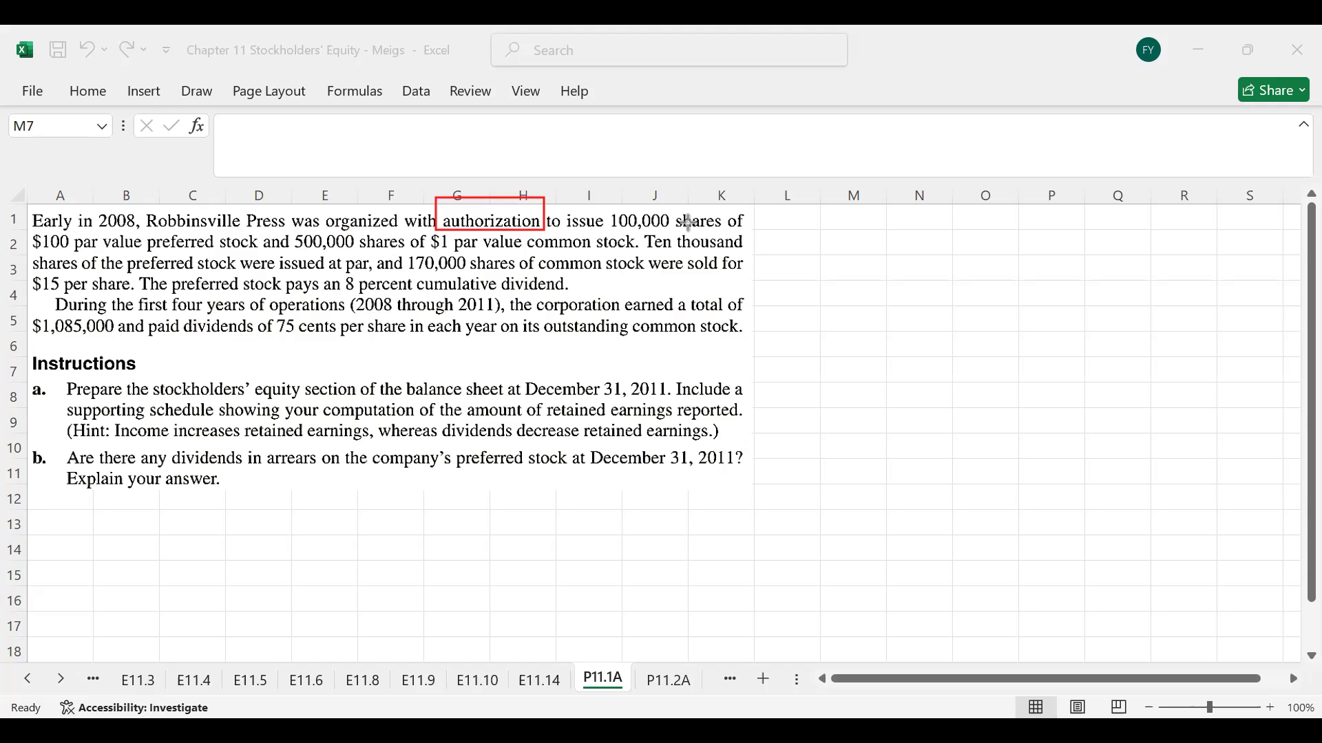
left_click_drag(642, 227, 748, 252)
left_click_drag(397, 251, 703, 273)
left_click_drag(23, 274, 108, 301)
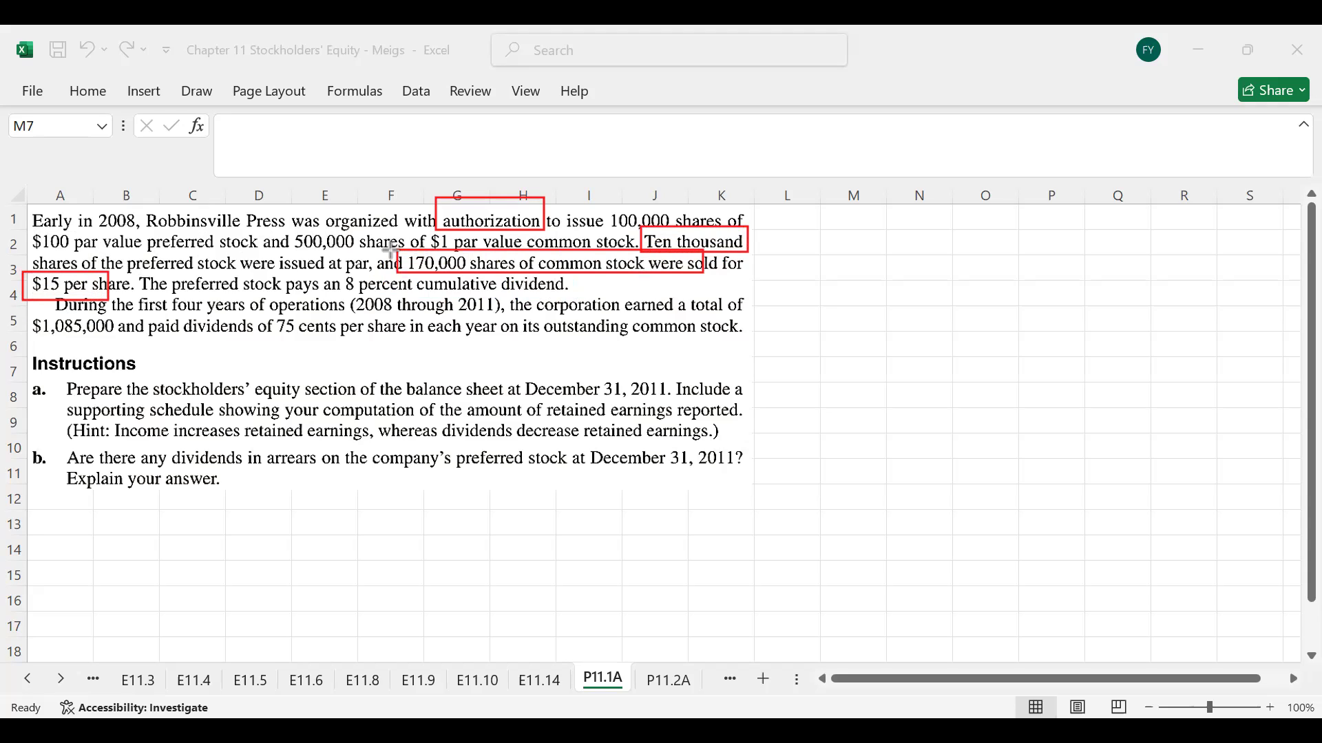
left_click_drag(398, 232, 482, 253)
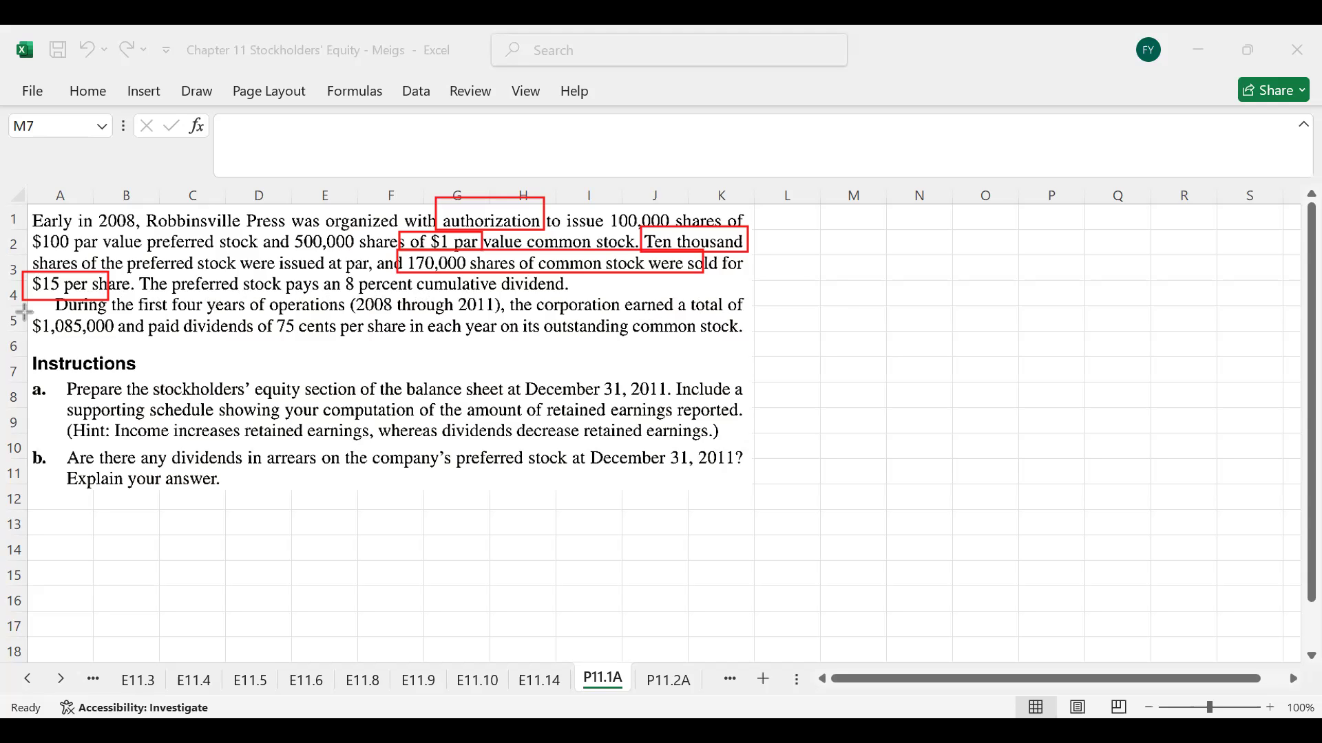
- Box the $1,085,000 earnings and the 75 cents per share common dividend in red
left_click_drag(25, 312, 135, 336)
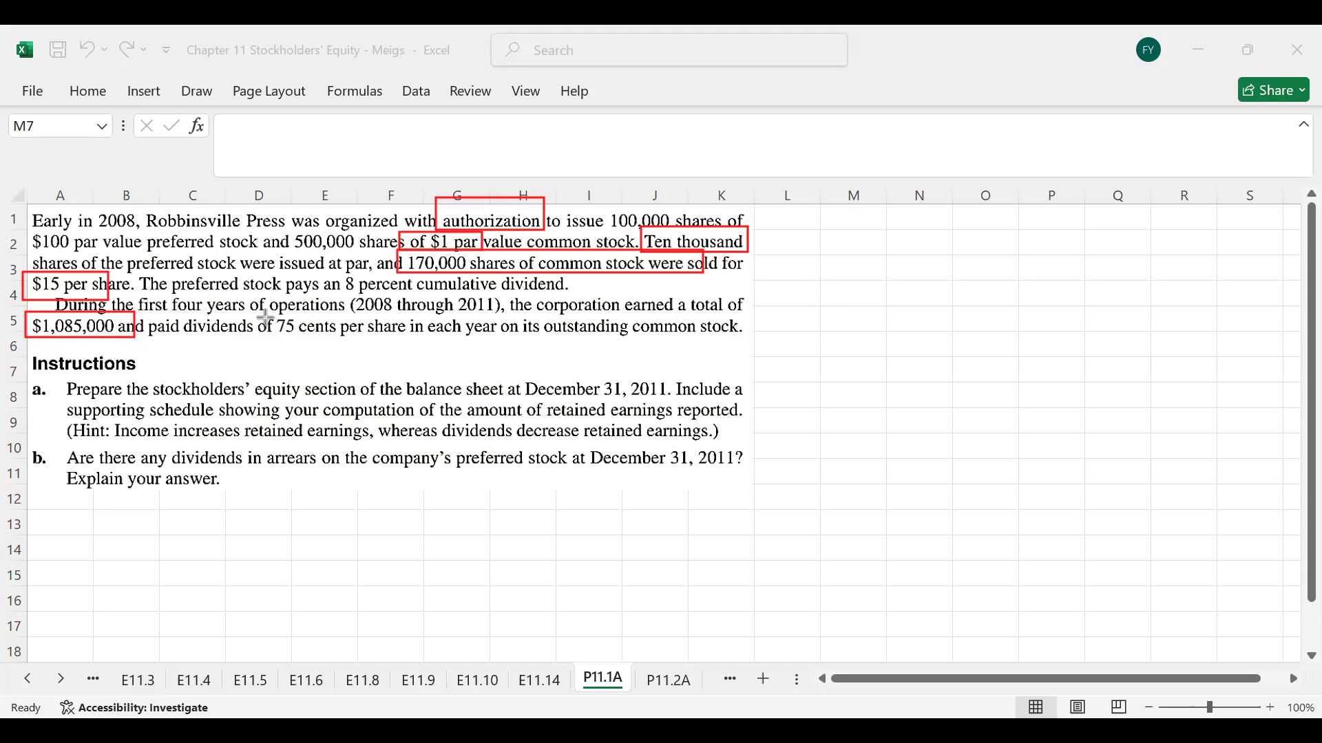
mouse_move(264, 315)
left_mouse_down()
mouse_move(296, 339)
mouse_move(764, 335)
left_mouse_up()
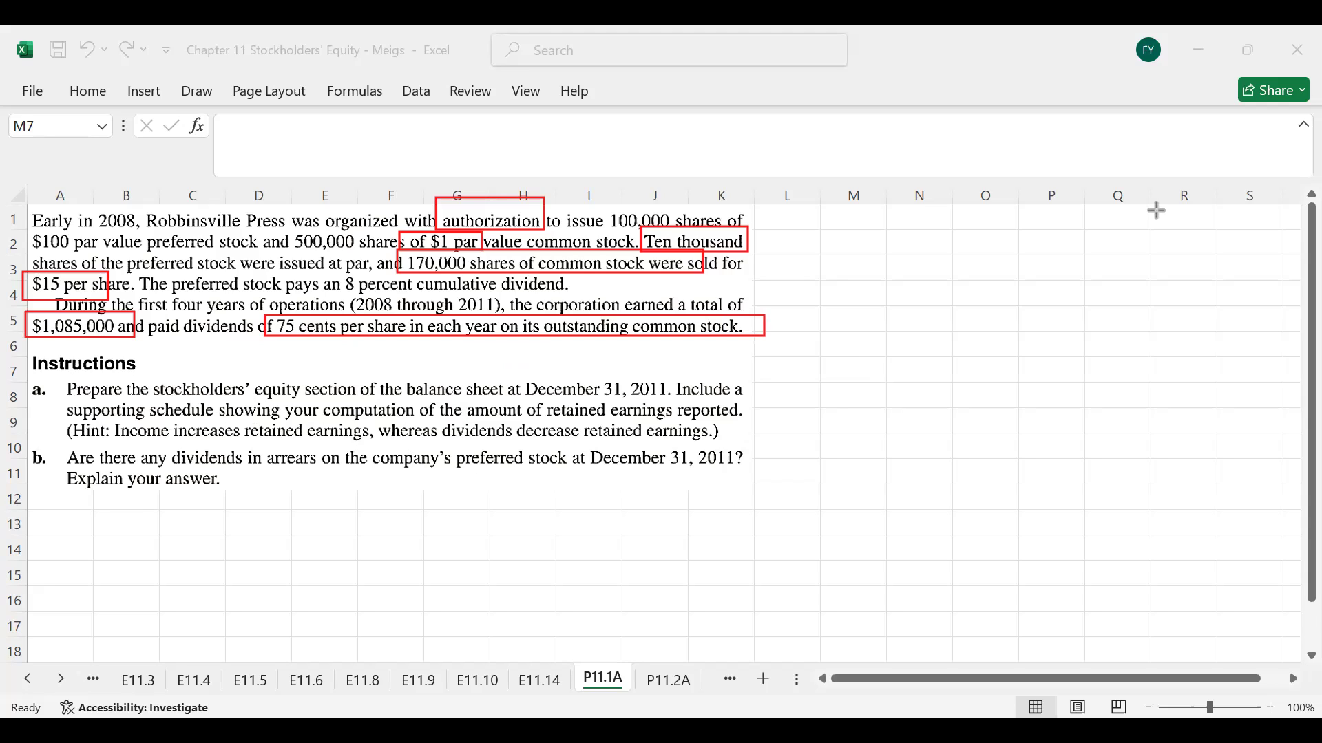
- Enter Robbinsvilee Press, Partial Balance Sheet and December 31, 2011 as headings in L1–L3
left_click(801, 220)
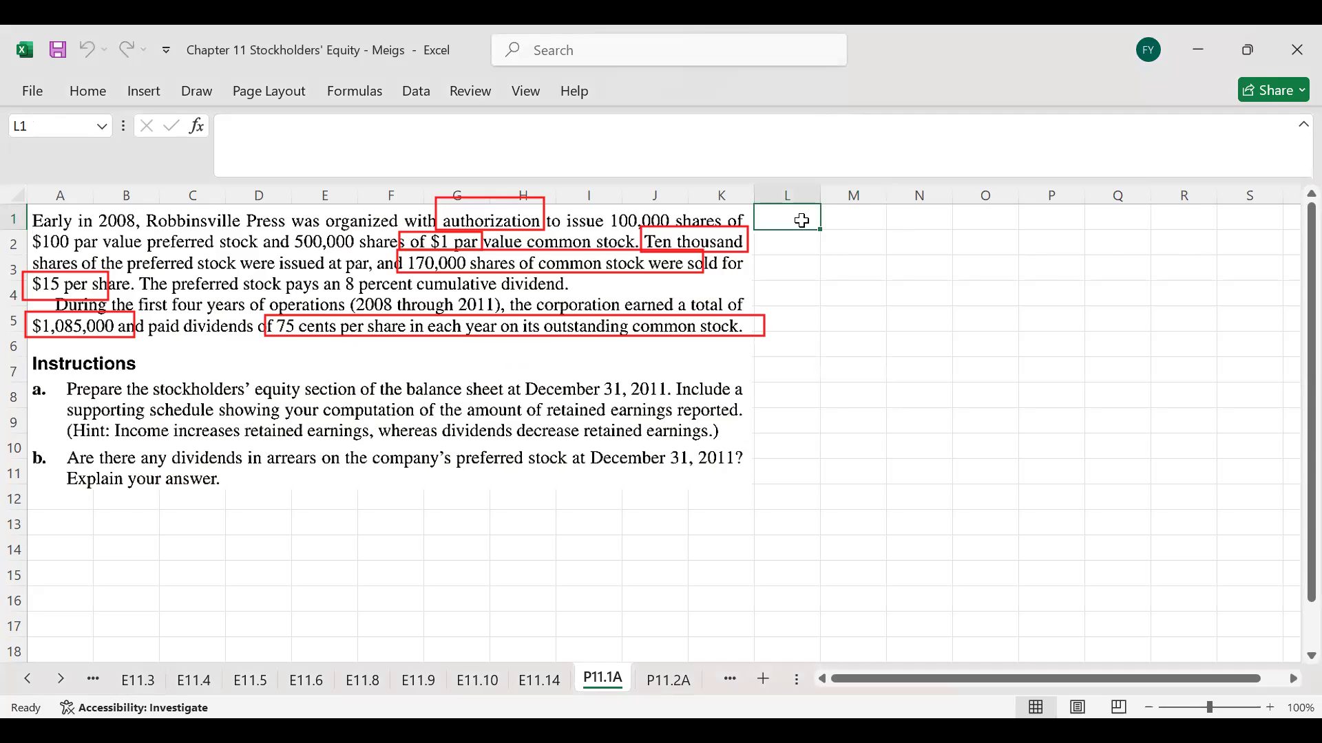
type("R")
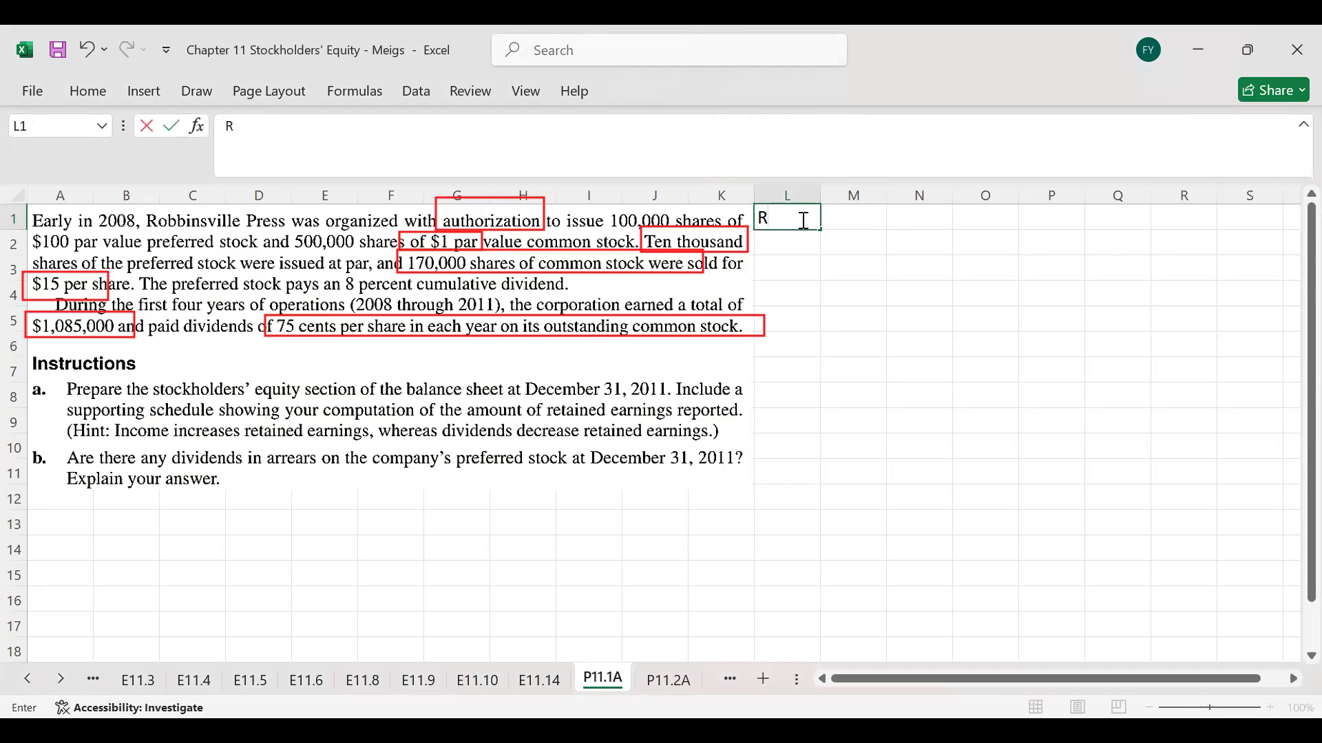
type("obbinsvil")
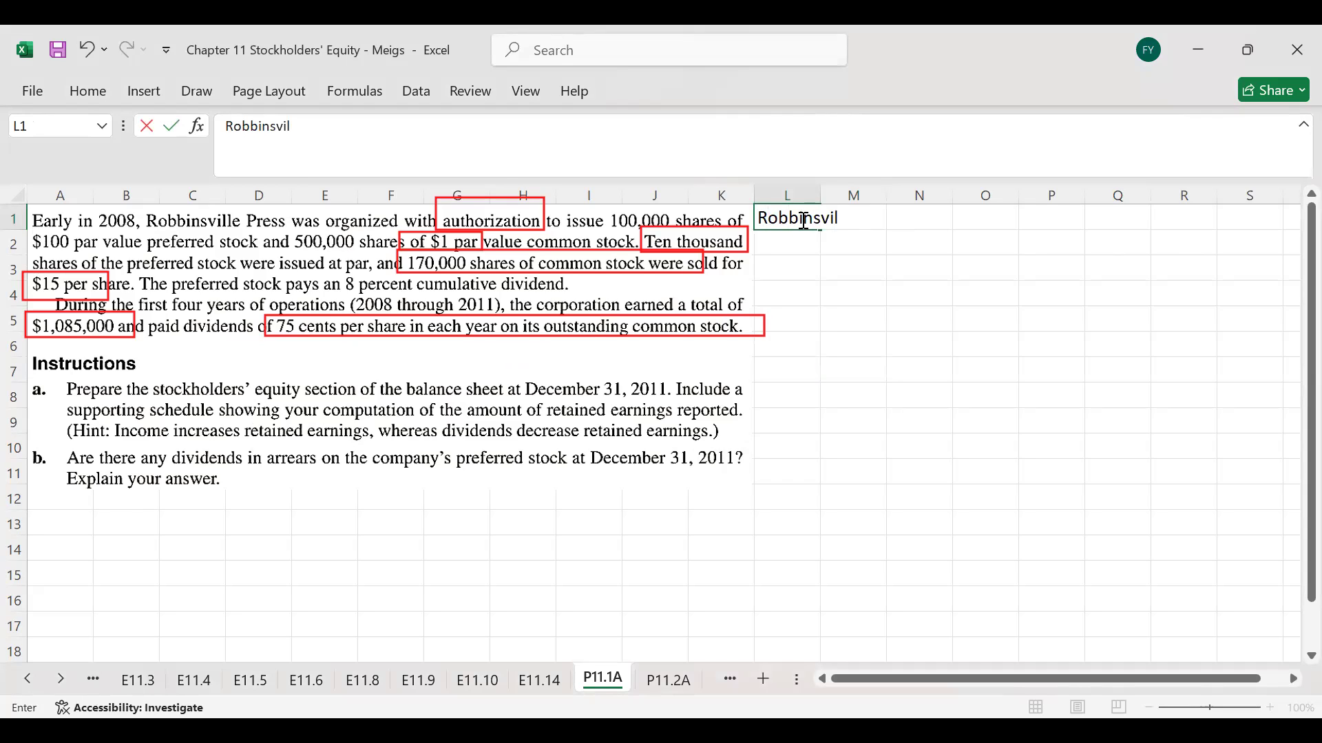
type("ee Press")
key("Return")
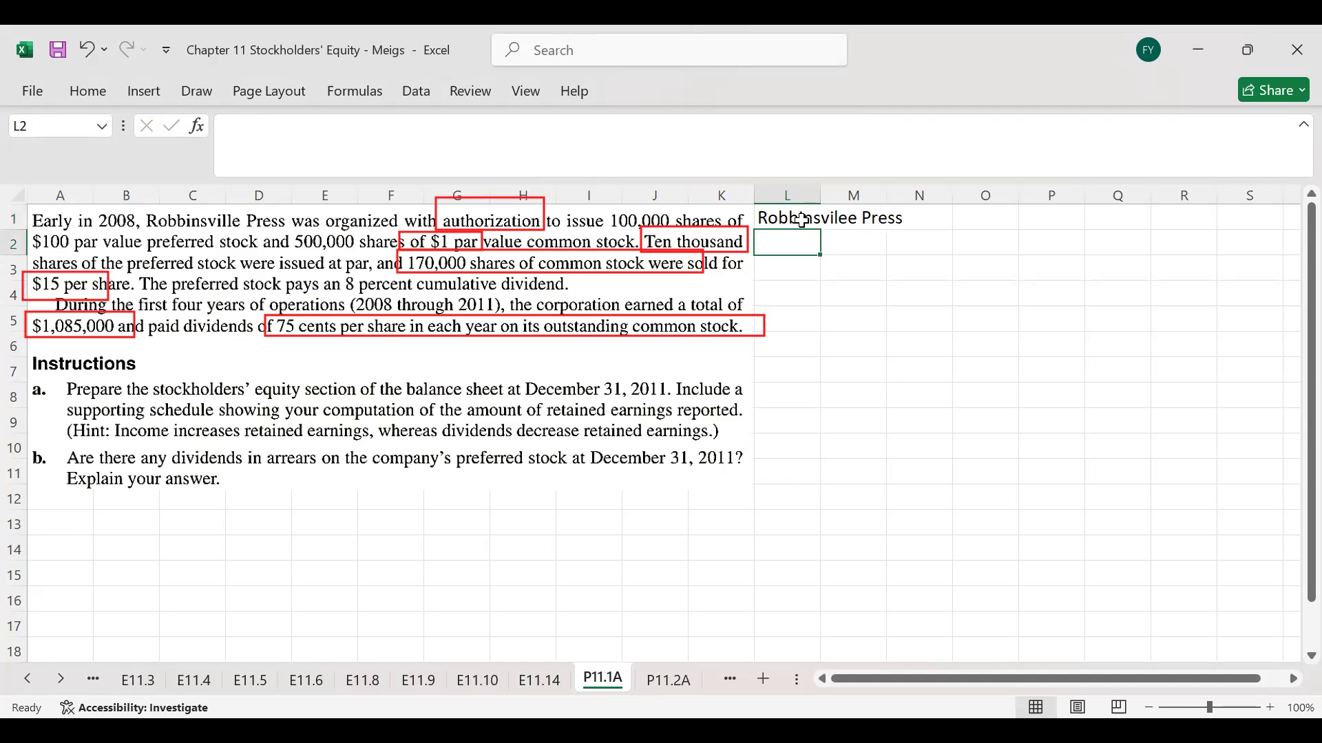
type("Partic")
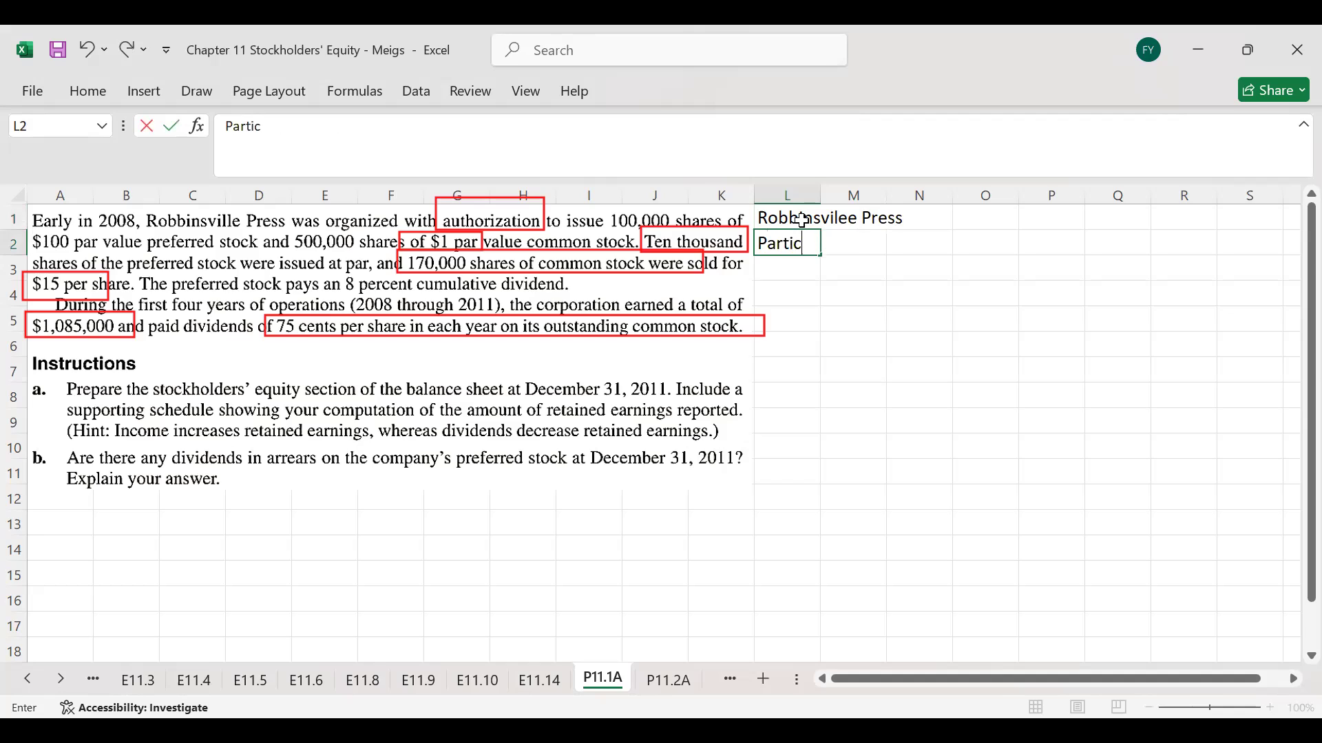
key("BackSpace")
type("al Balance")
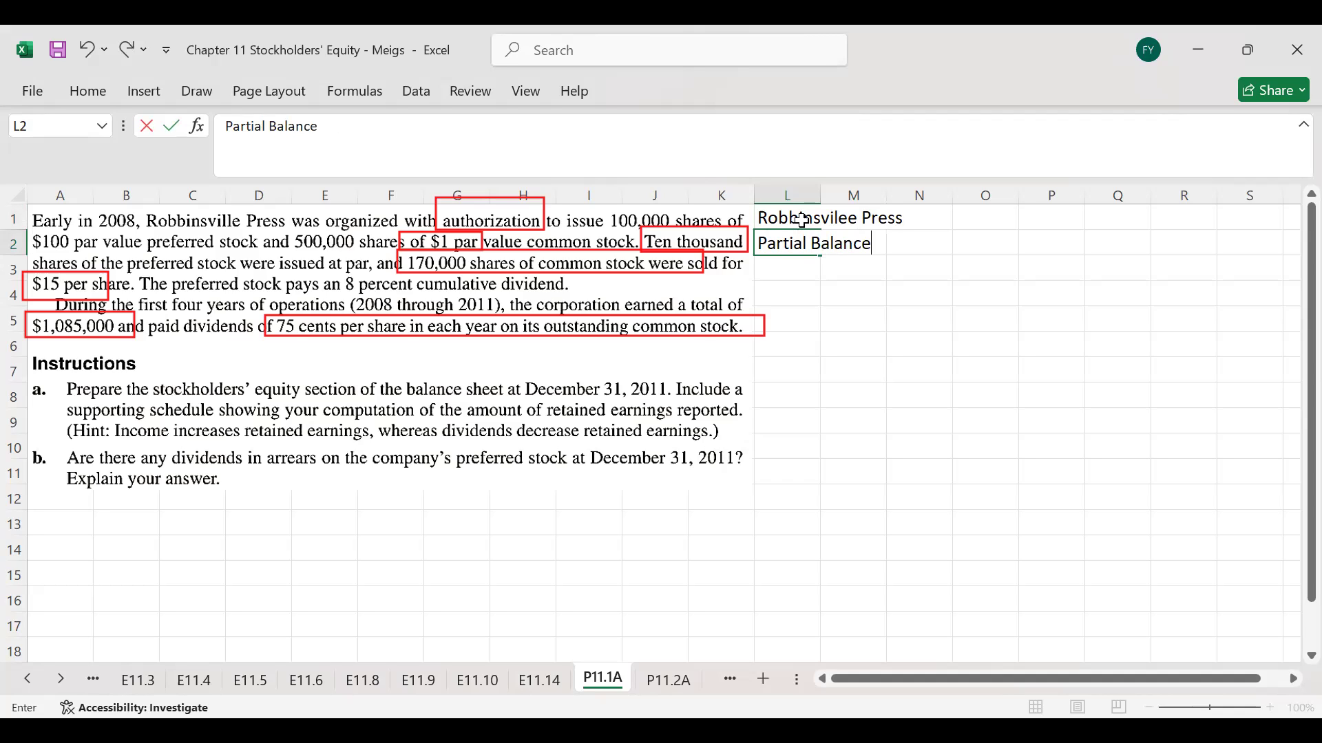
type(" Shhet")
key("BackSpace")
key("BackSpace")
key("BackSpace")
type("eet")
key("Return")
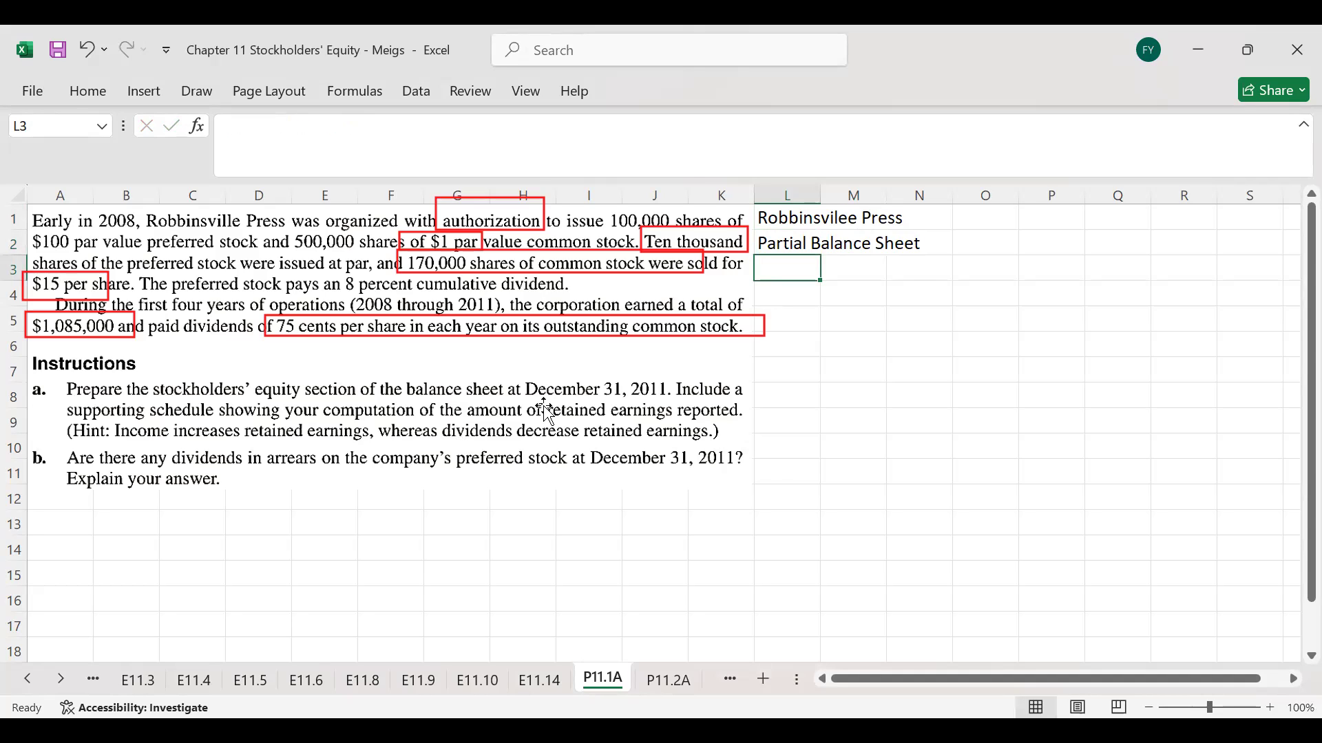
type("ece")
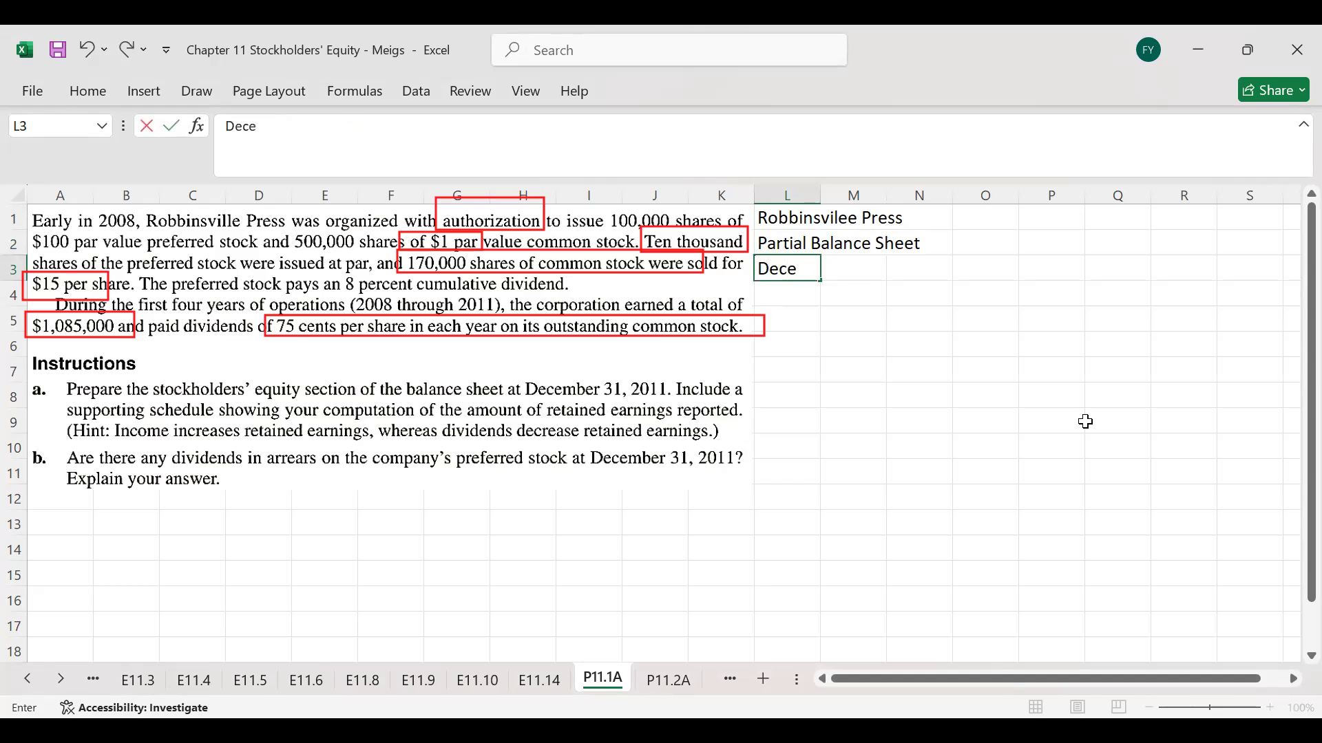
type("mber 31, 2011")
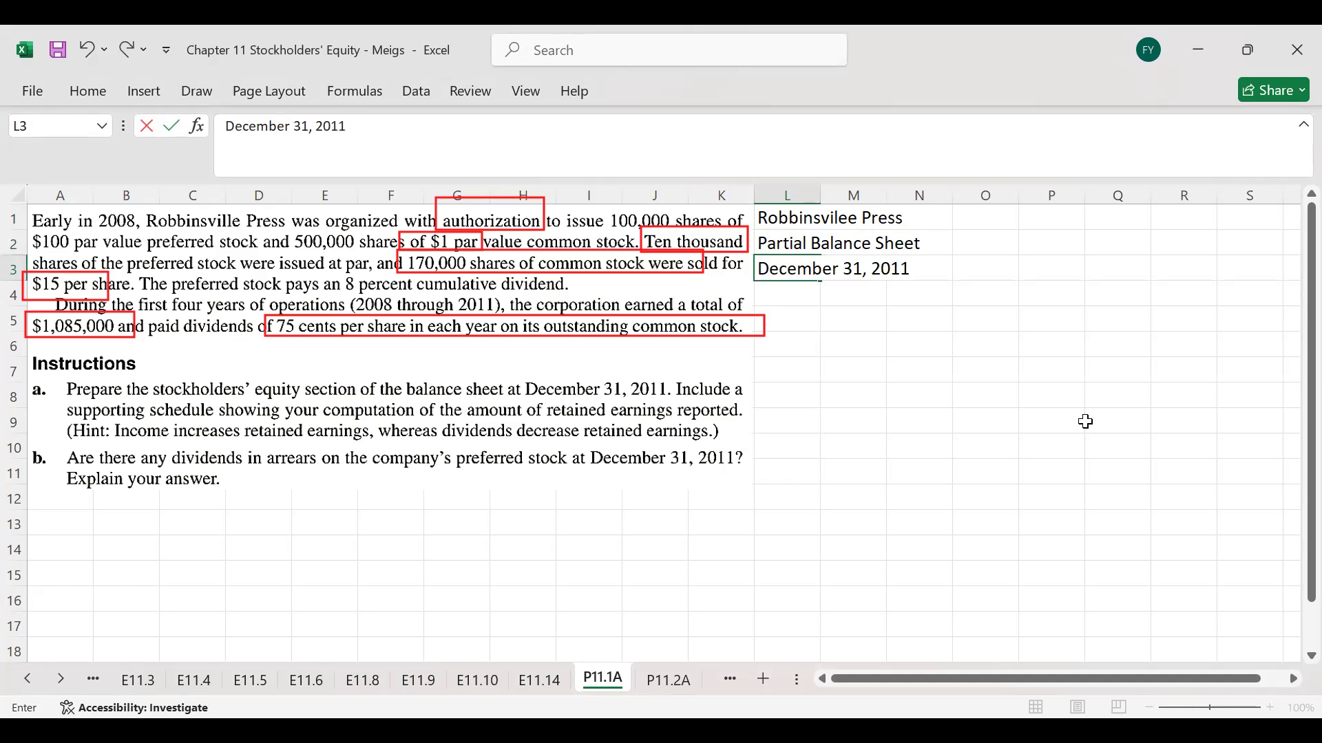
key("Return")
key("Return")
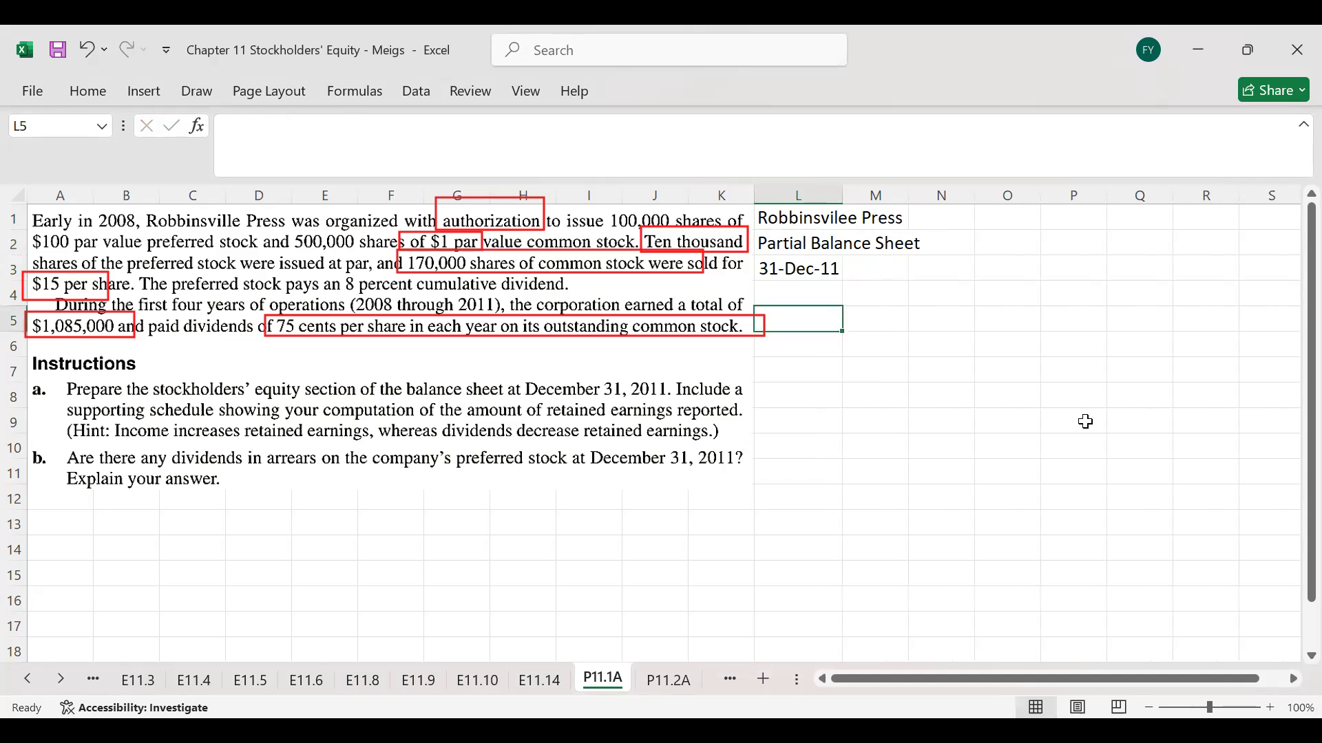
- Add the Stockholders' Equity heading in L5 and clear the red annotation boxes
type("Stoc")
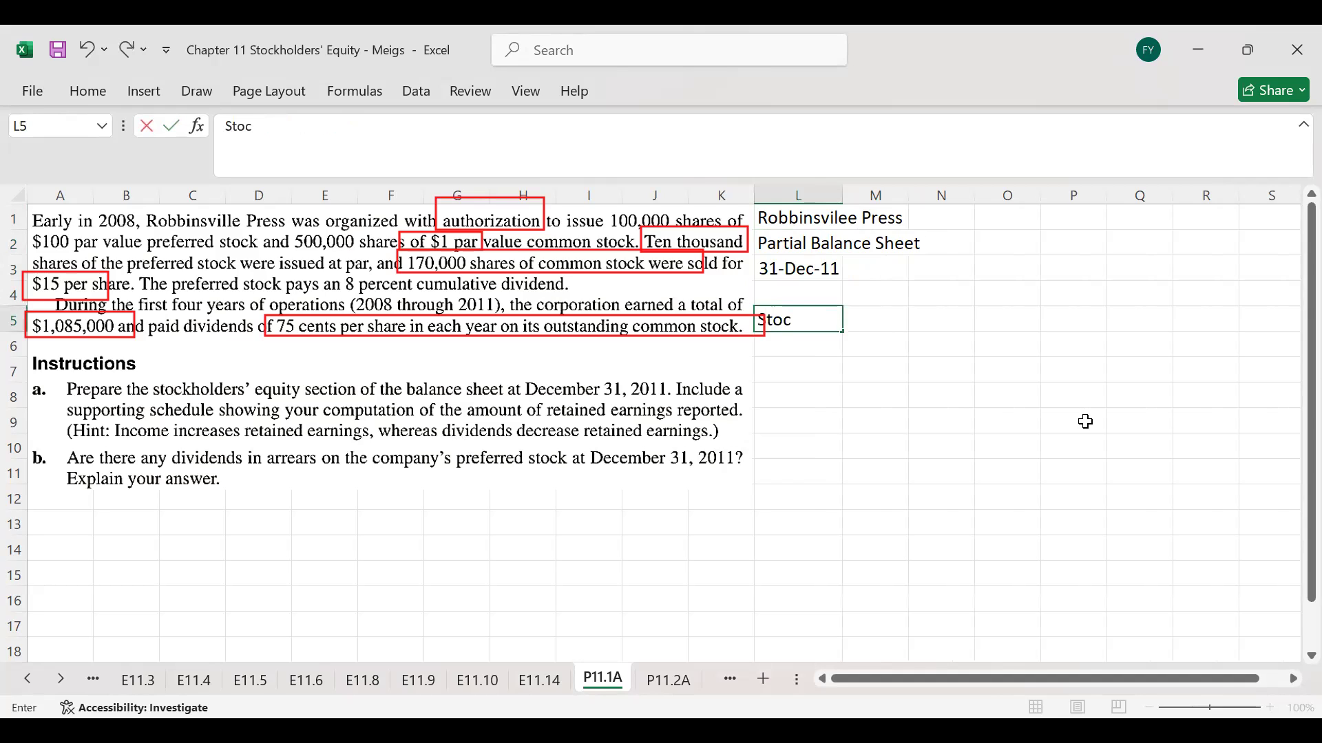
type("kholders")
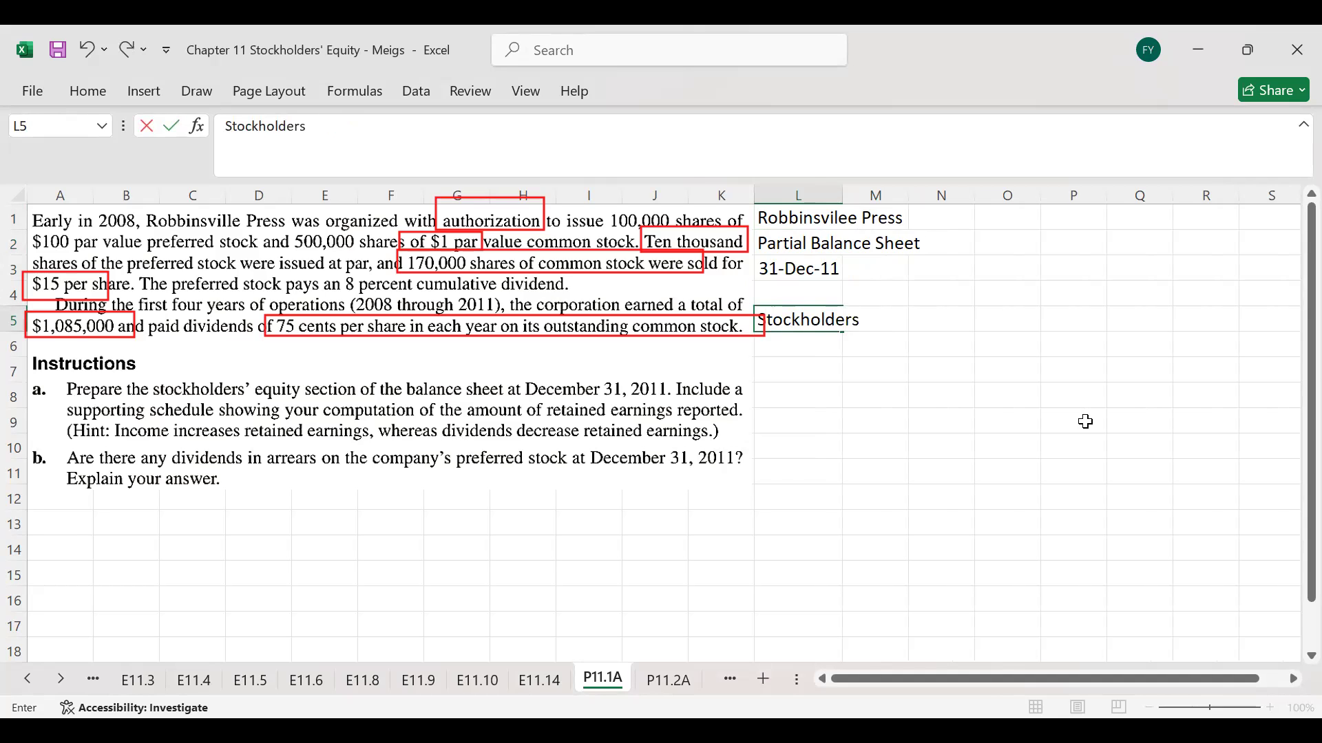
type("' Equity")
key("Return")
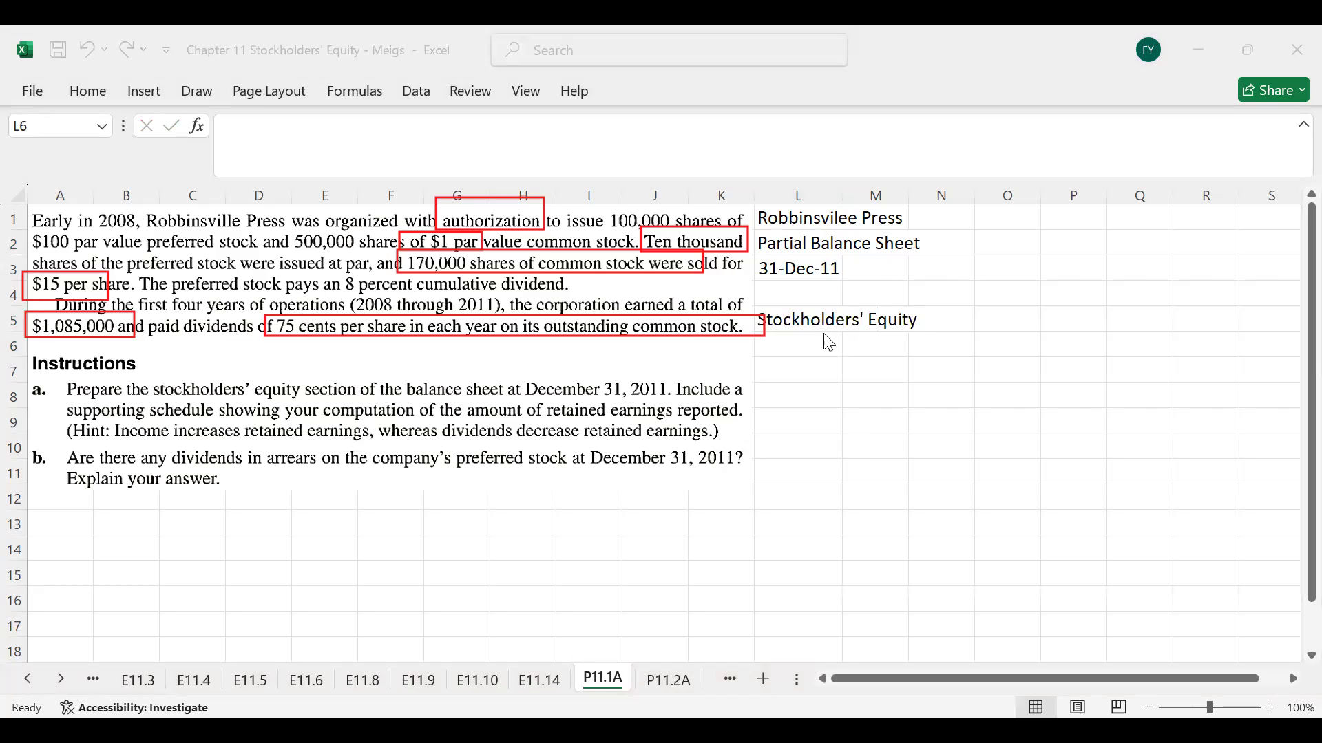
key("Escape")
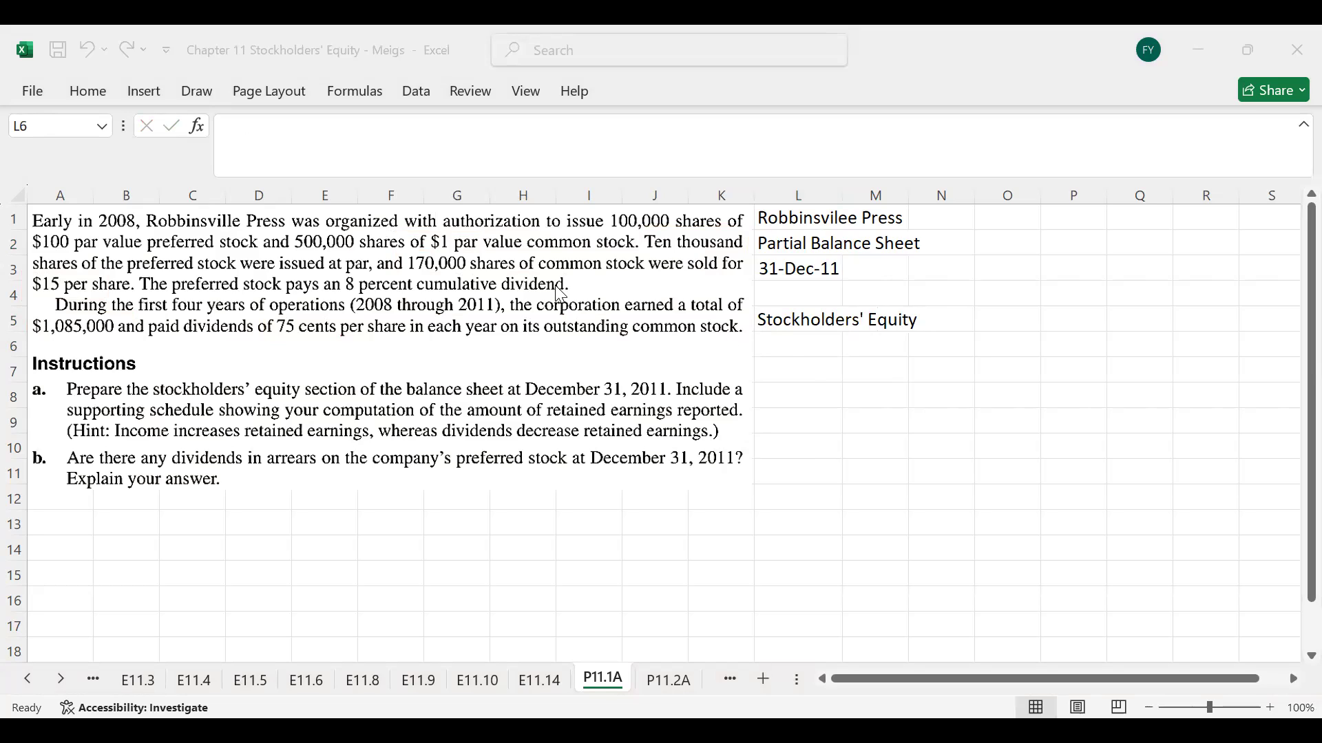
left_click(787, 347)
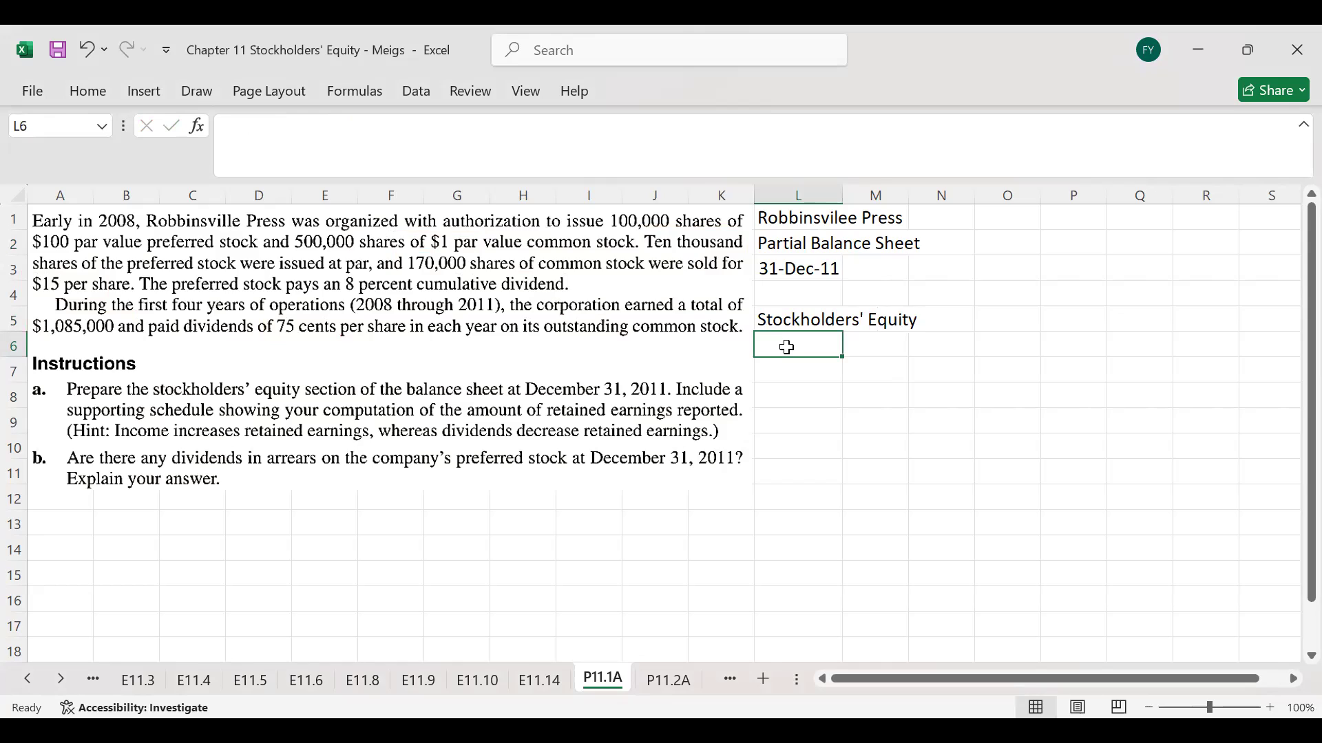
- Enter Common Stock in L6 and red-box the 170,000 shares, $15 price and $1 par
type("Common Stock")
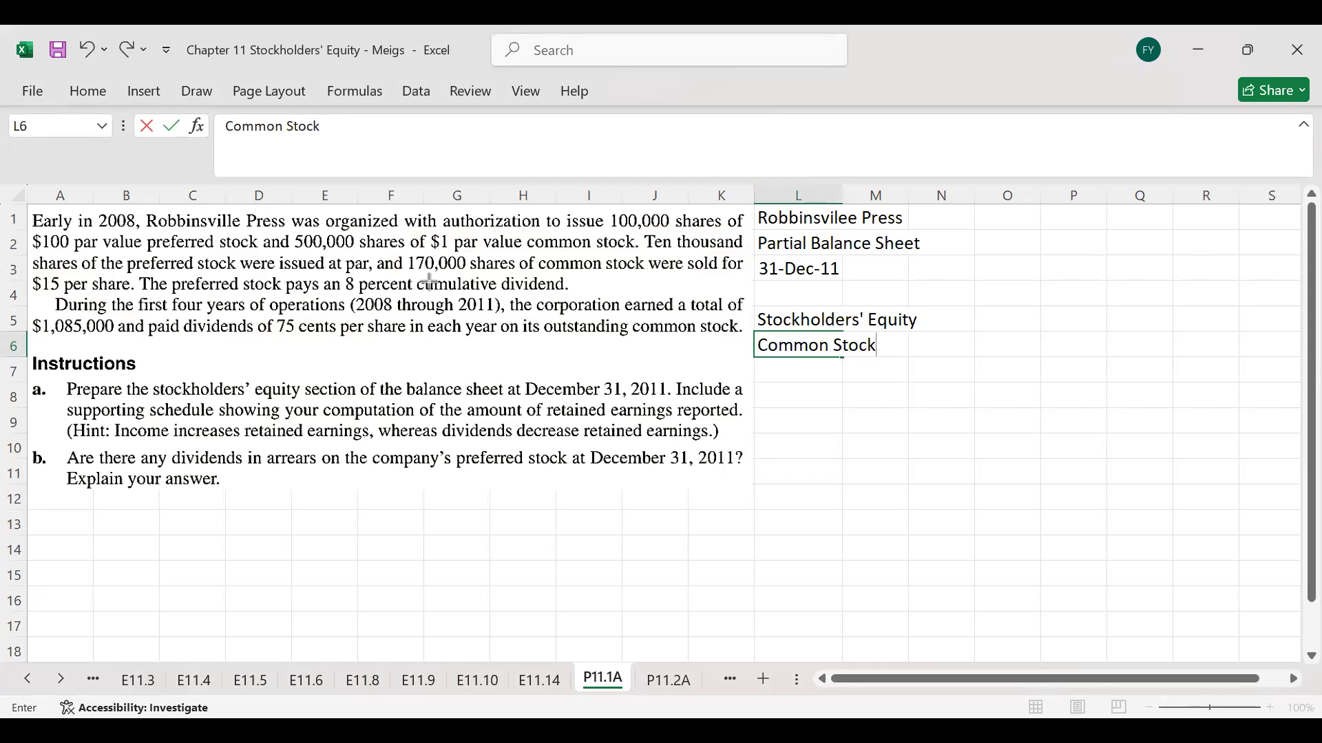
key("ctrl+Print")
left_click_drag(403, 254, 566, 274)
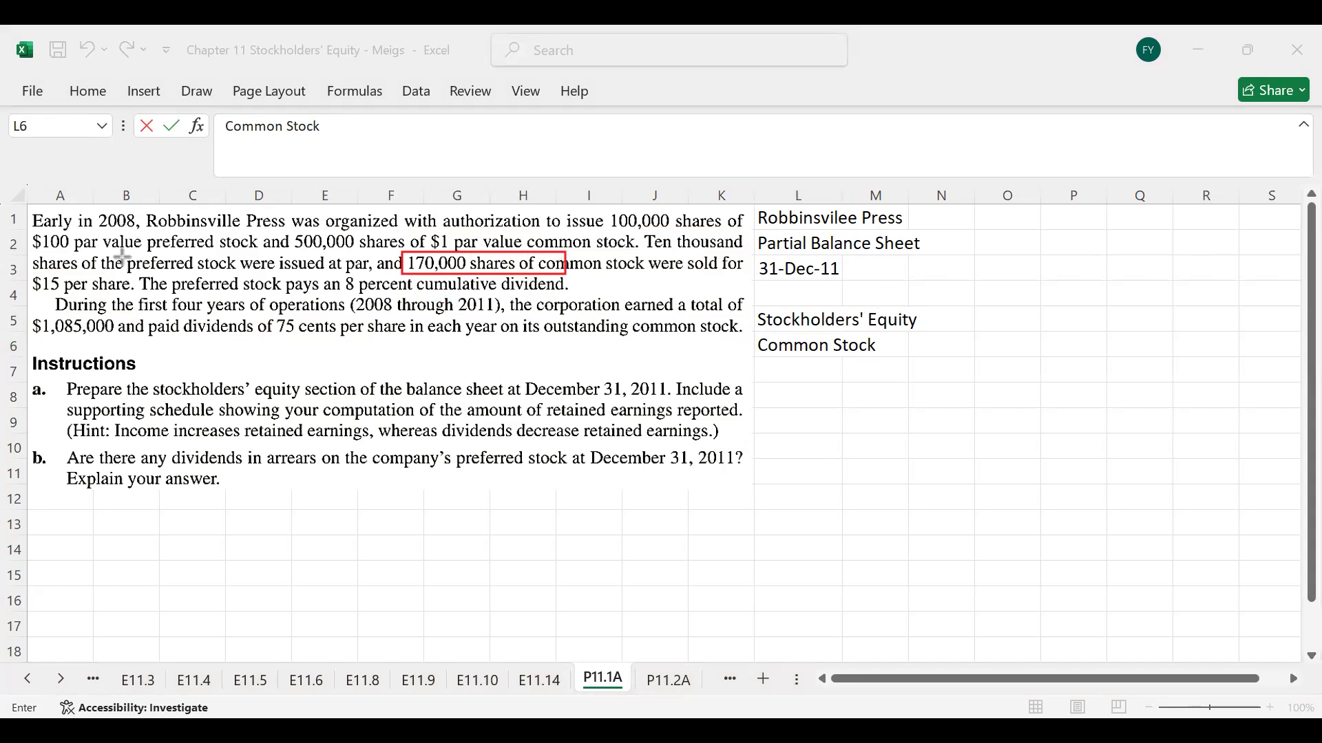
left_click_drag(26, 273, 101, 300)
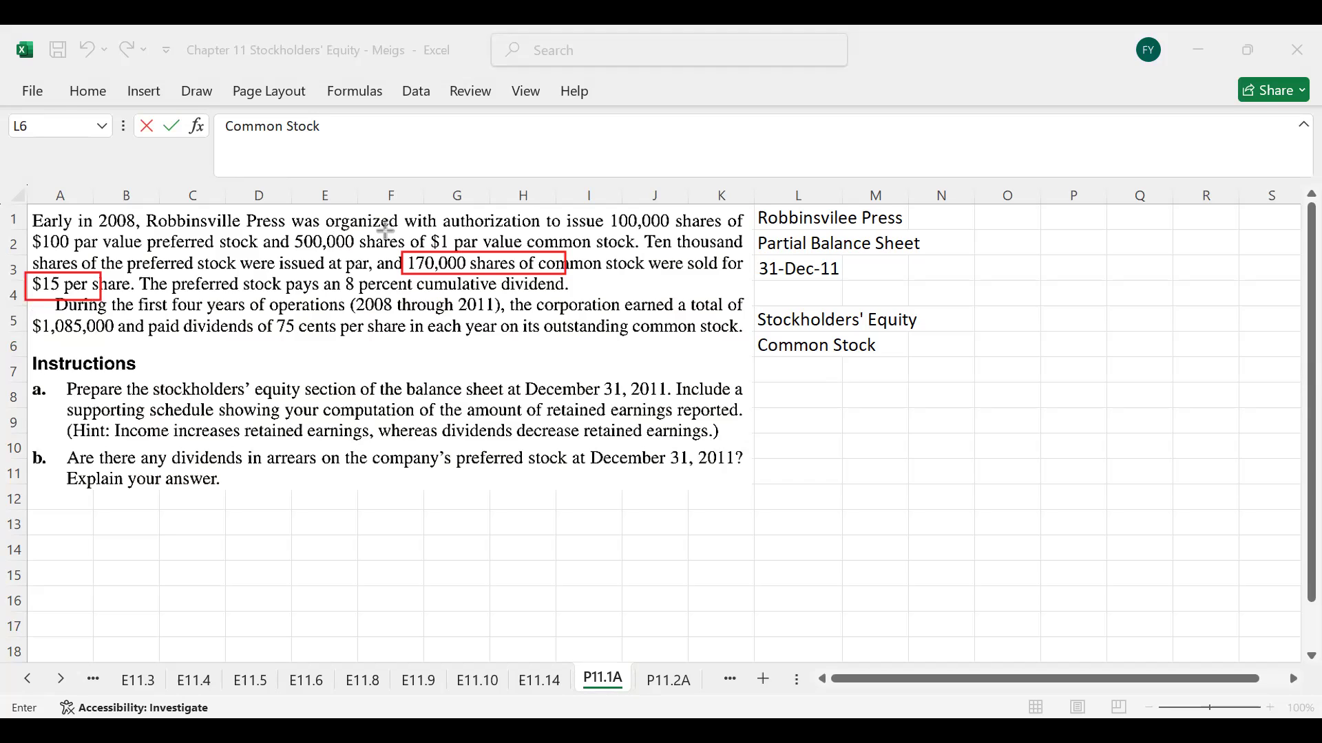
left_click_drag(406, 226, 520, 253)
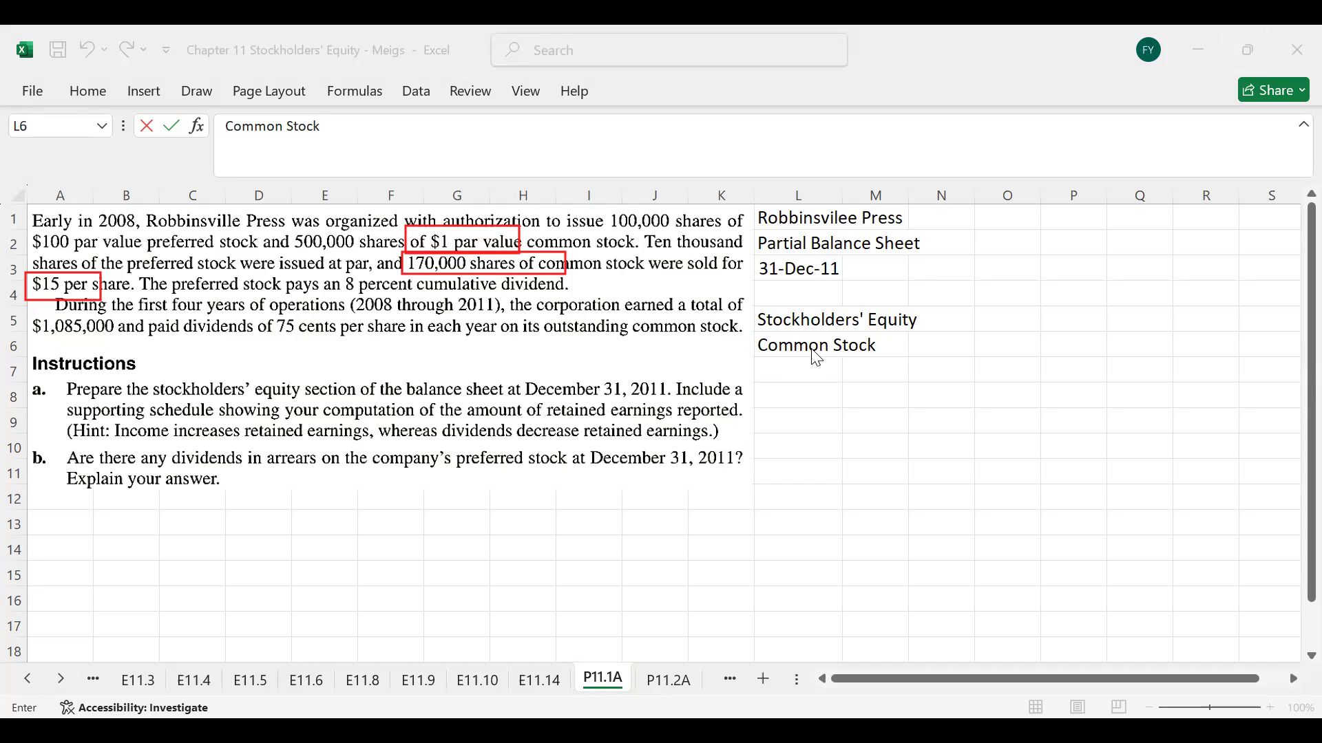
left_click(1159, 349)
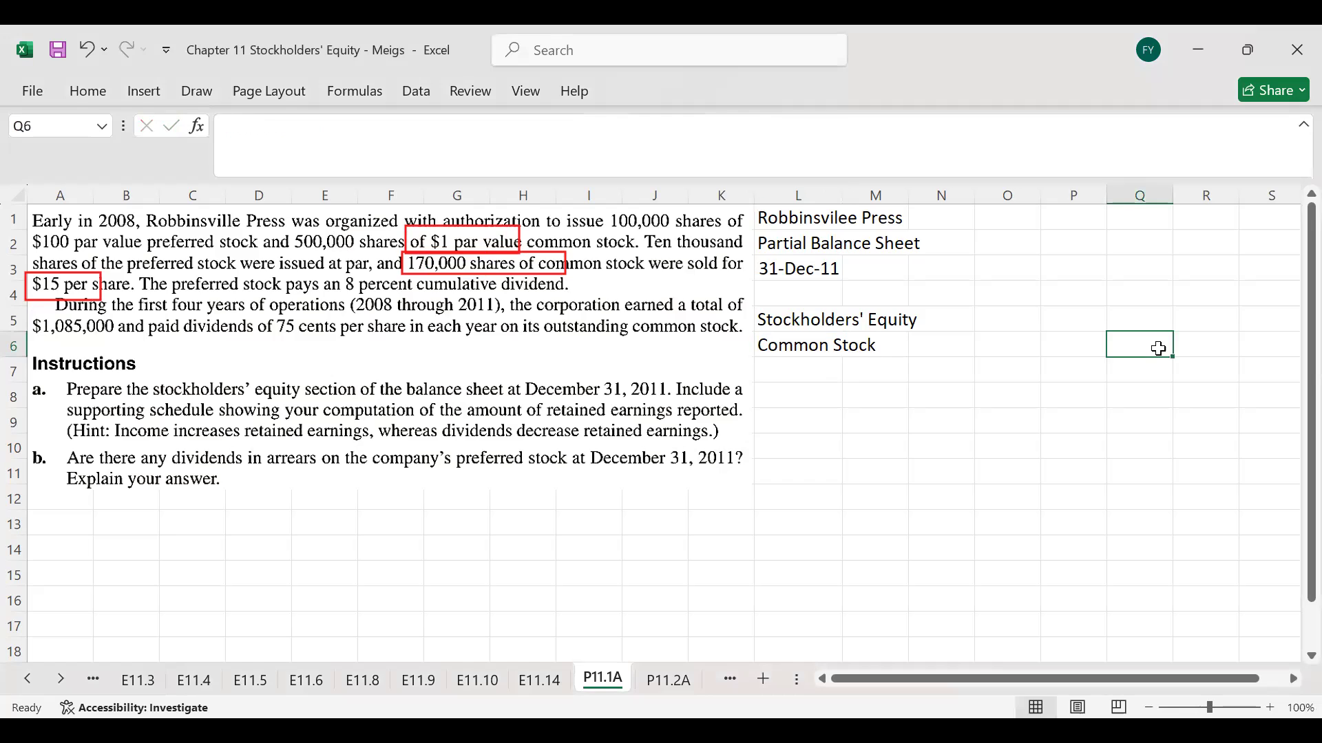
- Enter =170000*1 in Q6 and format Q3:Q18 as Accounting with no decimals
type("=")
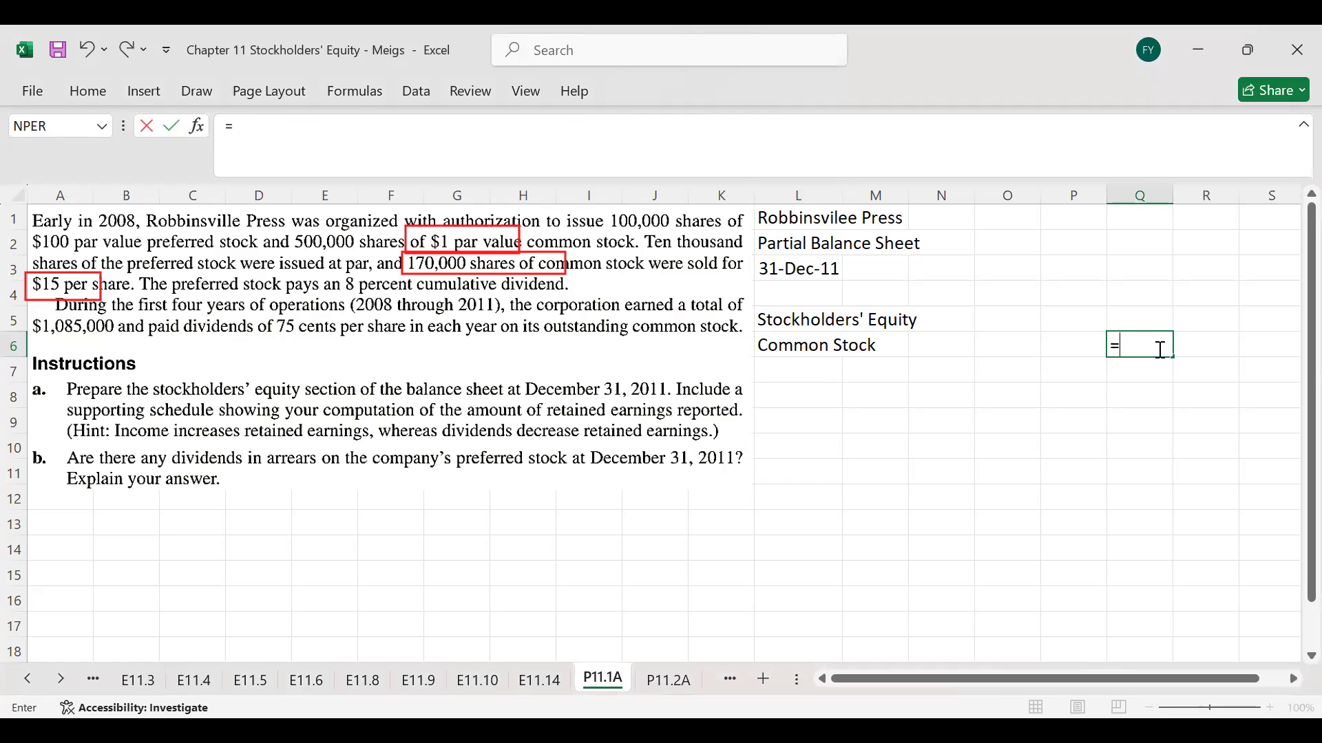
type("170000")
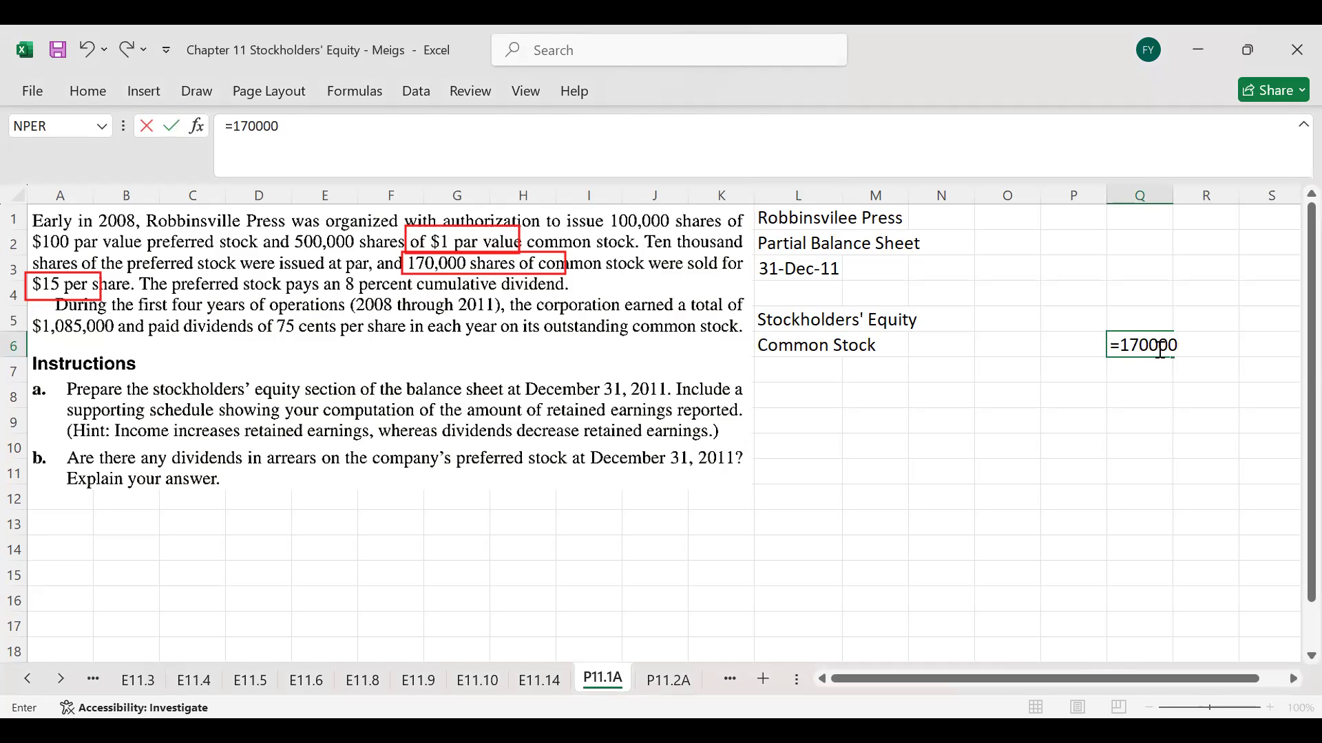
type("*1")
key("Return")
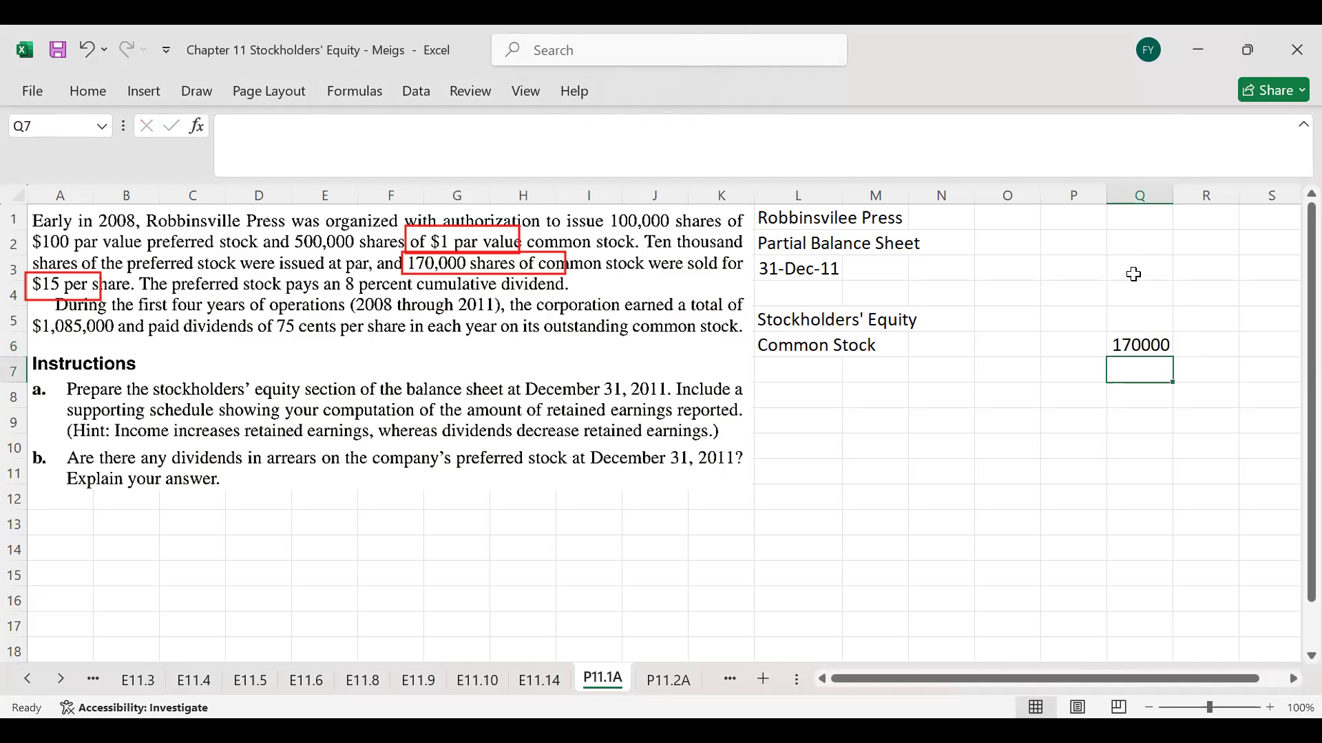
left_click_drag(1130, 270, 1135, 641)
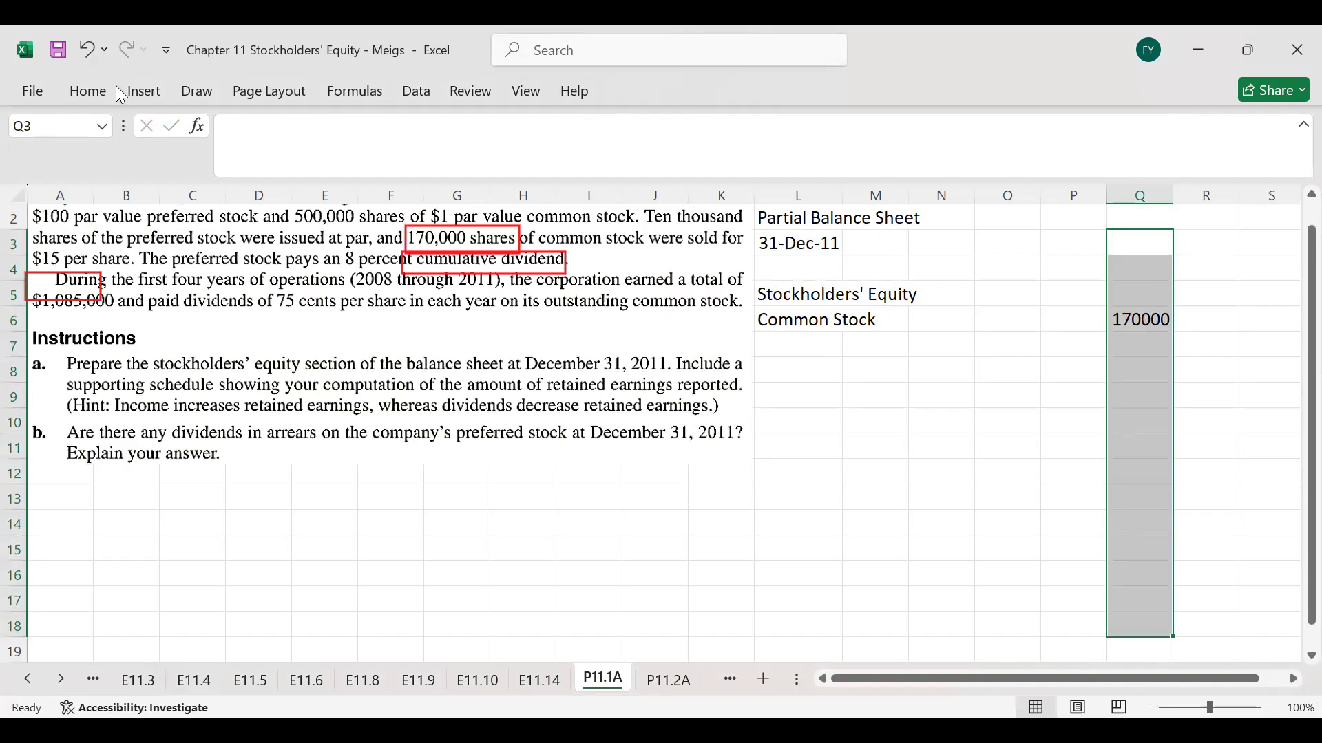
left_click(88, 93)
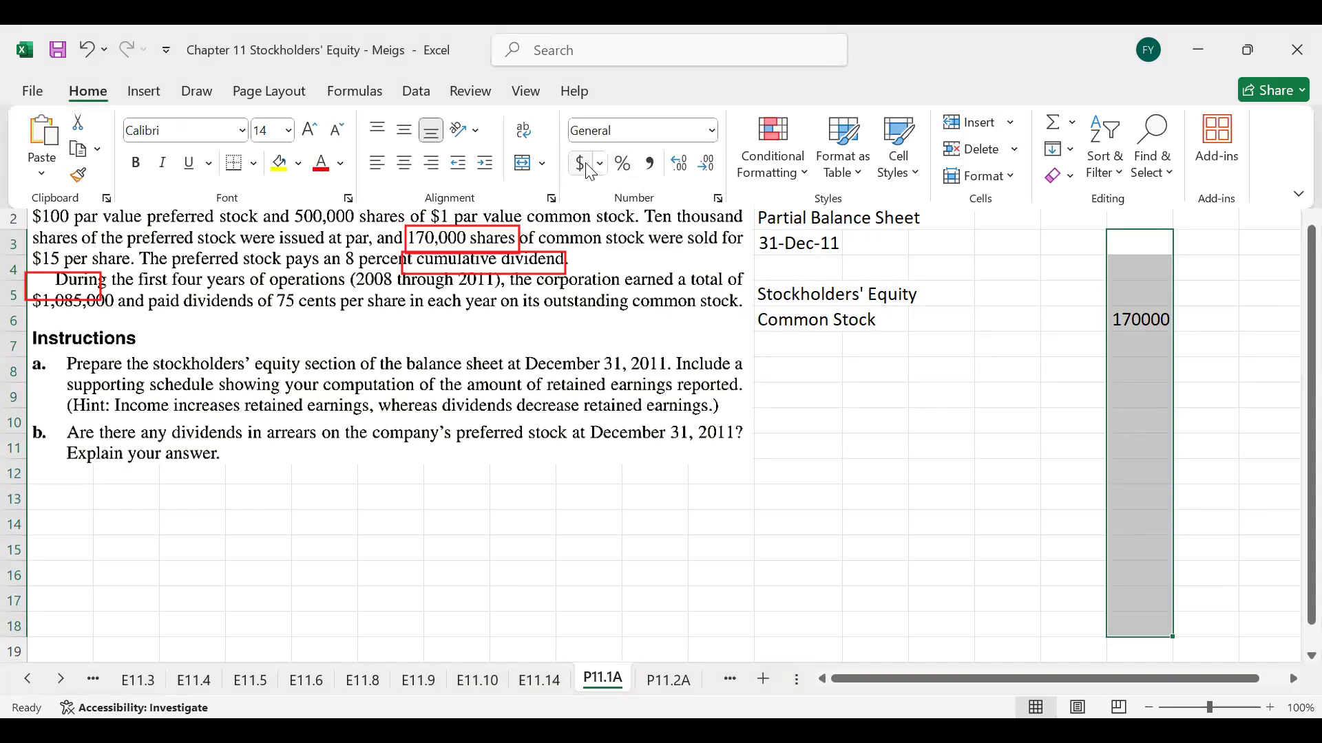
left_click(706, 163)
left_click(706, 163)
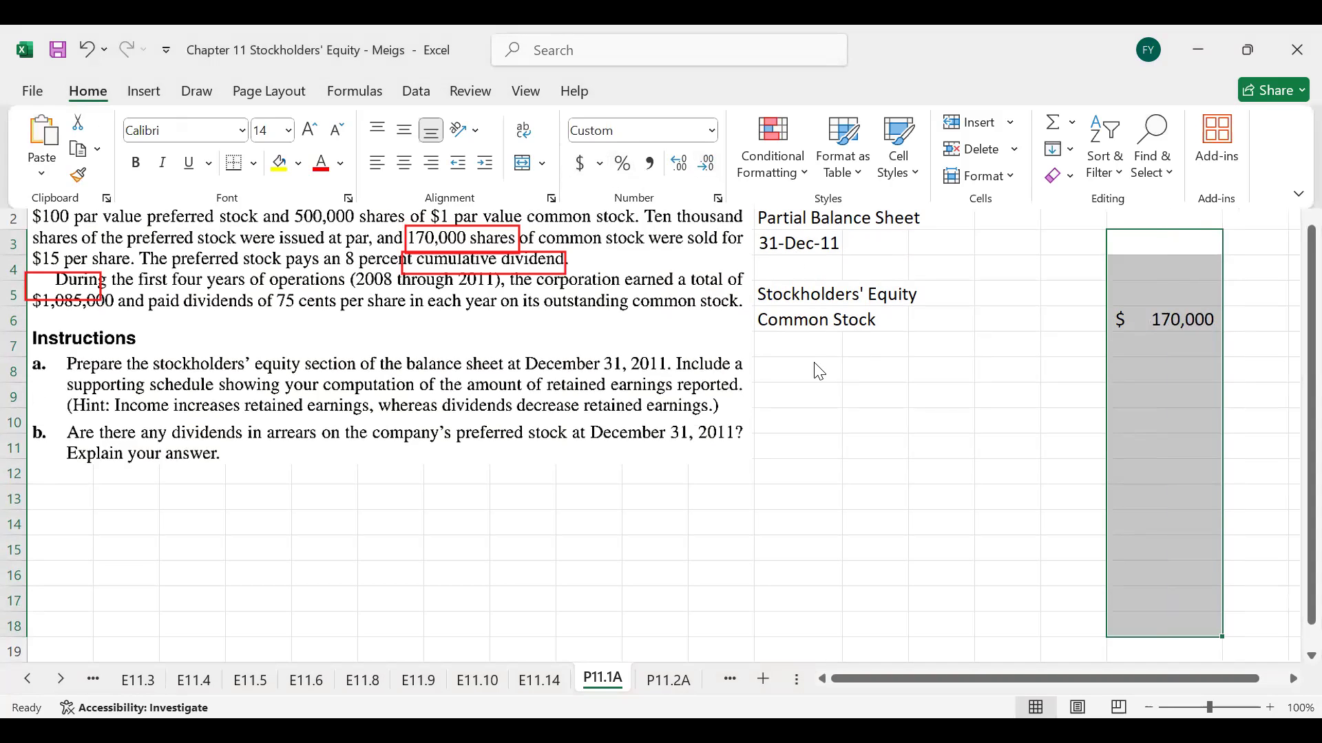
- Extend the L6 label to 'Common Stock (170000 shares @ $1 each)'
left_click(808, 331)
left_click(370, 134)
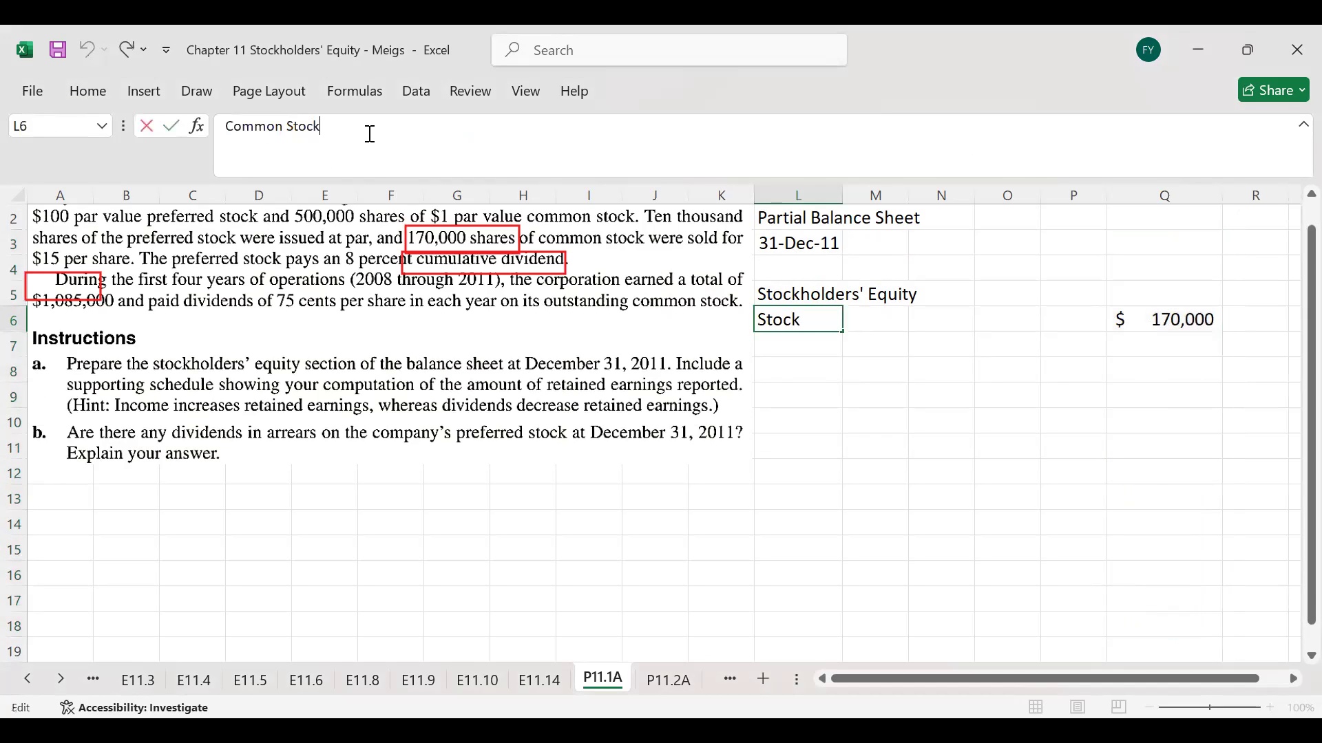
type("(170000 shares @")
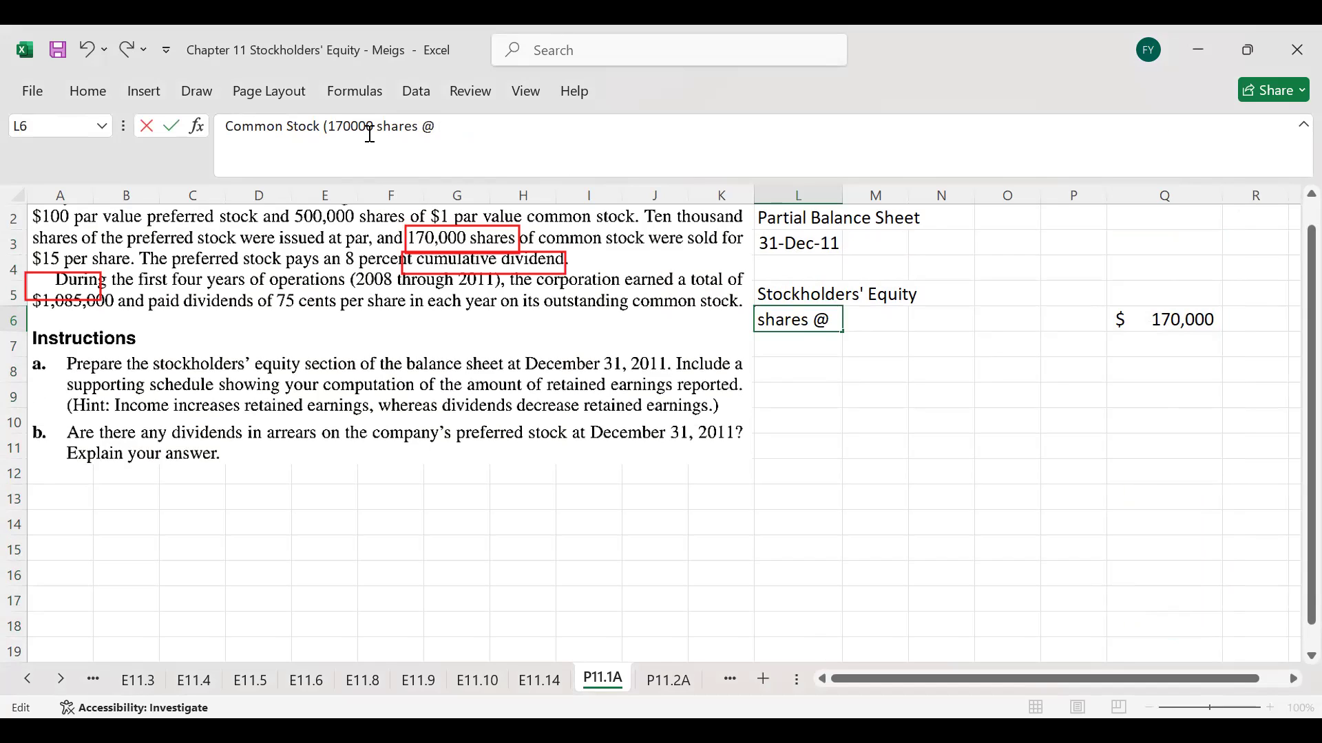
type(" $1 each")
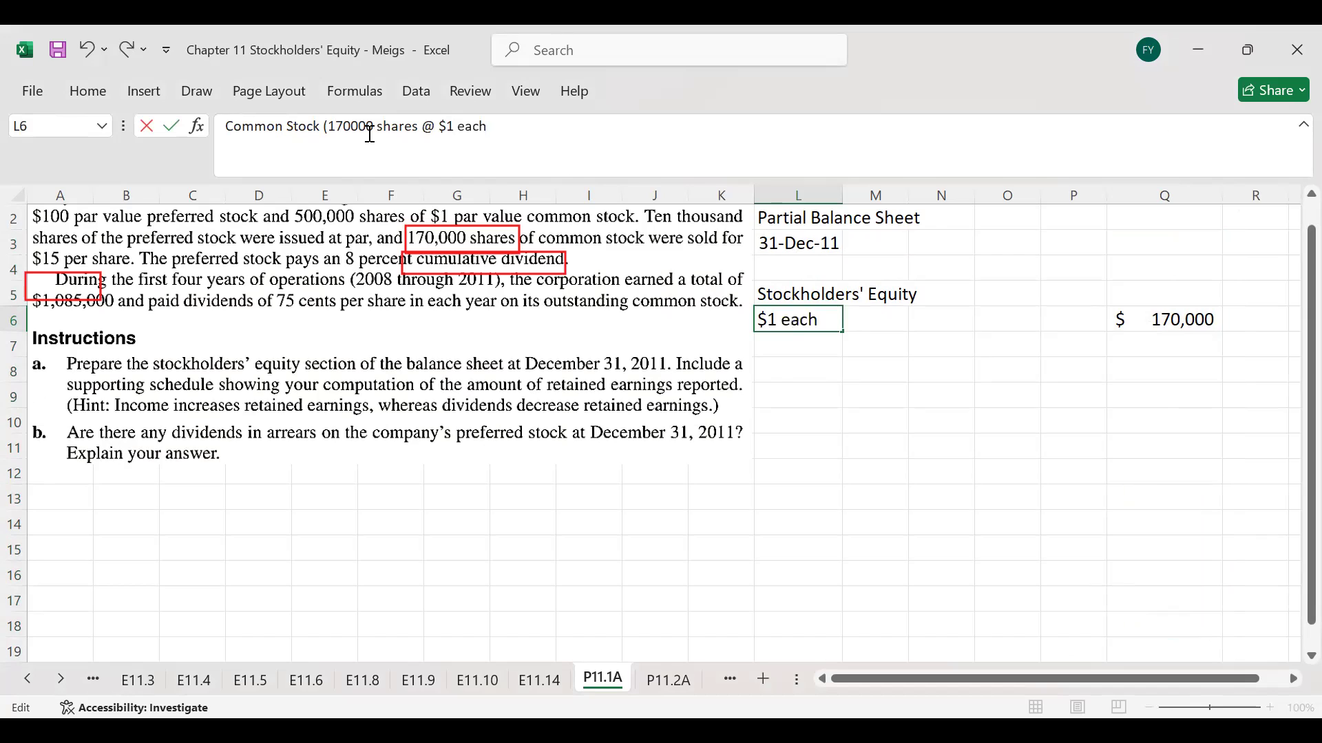
type(")")
key("Return")
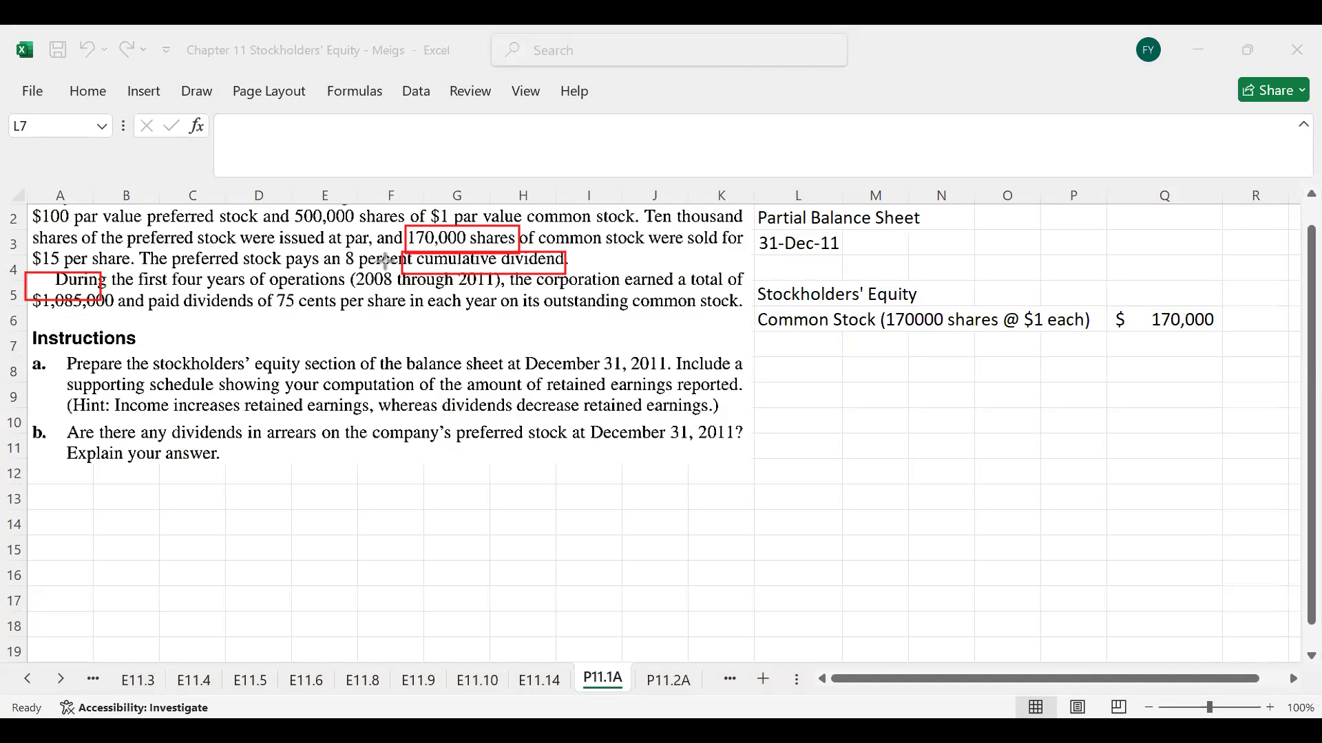
- Red-box Ten thousand, at par, $100 par and the 8 percent dividend rate
left_click_drag(632, 201, 752, 229)
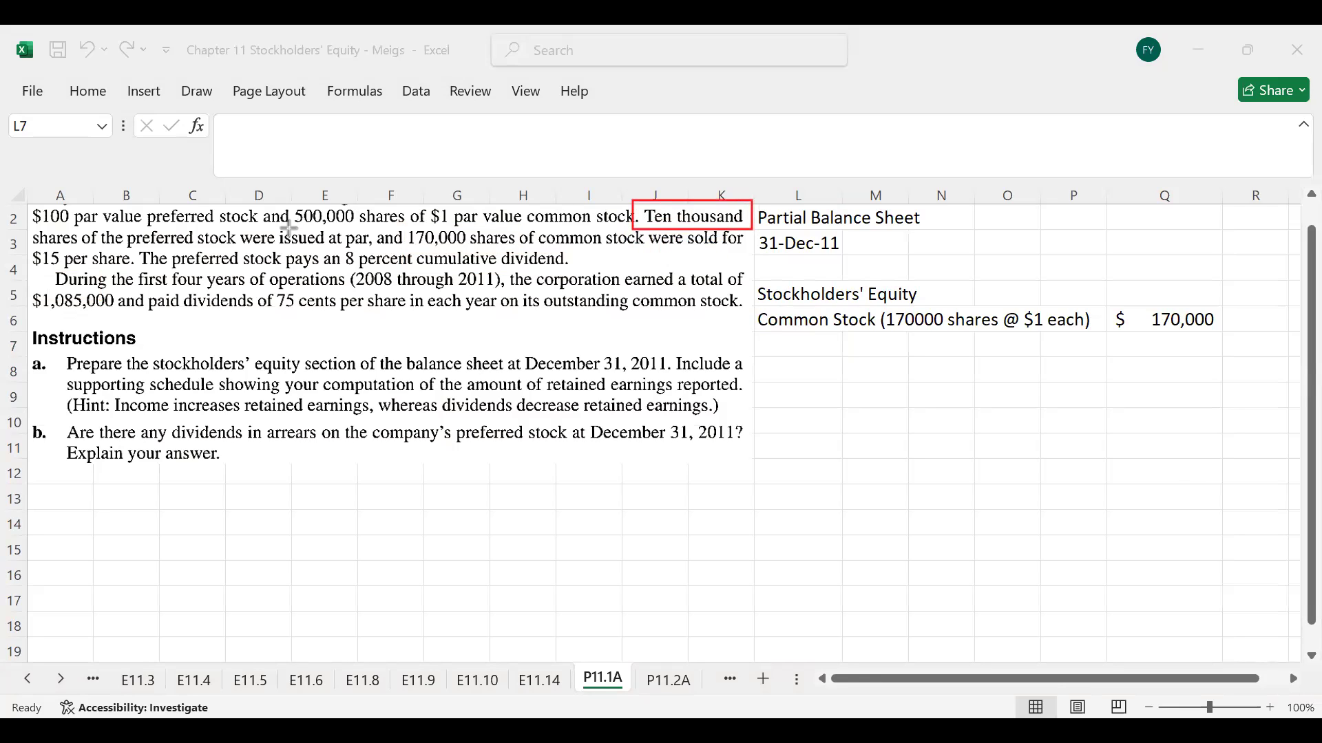
left_click_drag(301, 227, 377, 250)
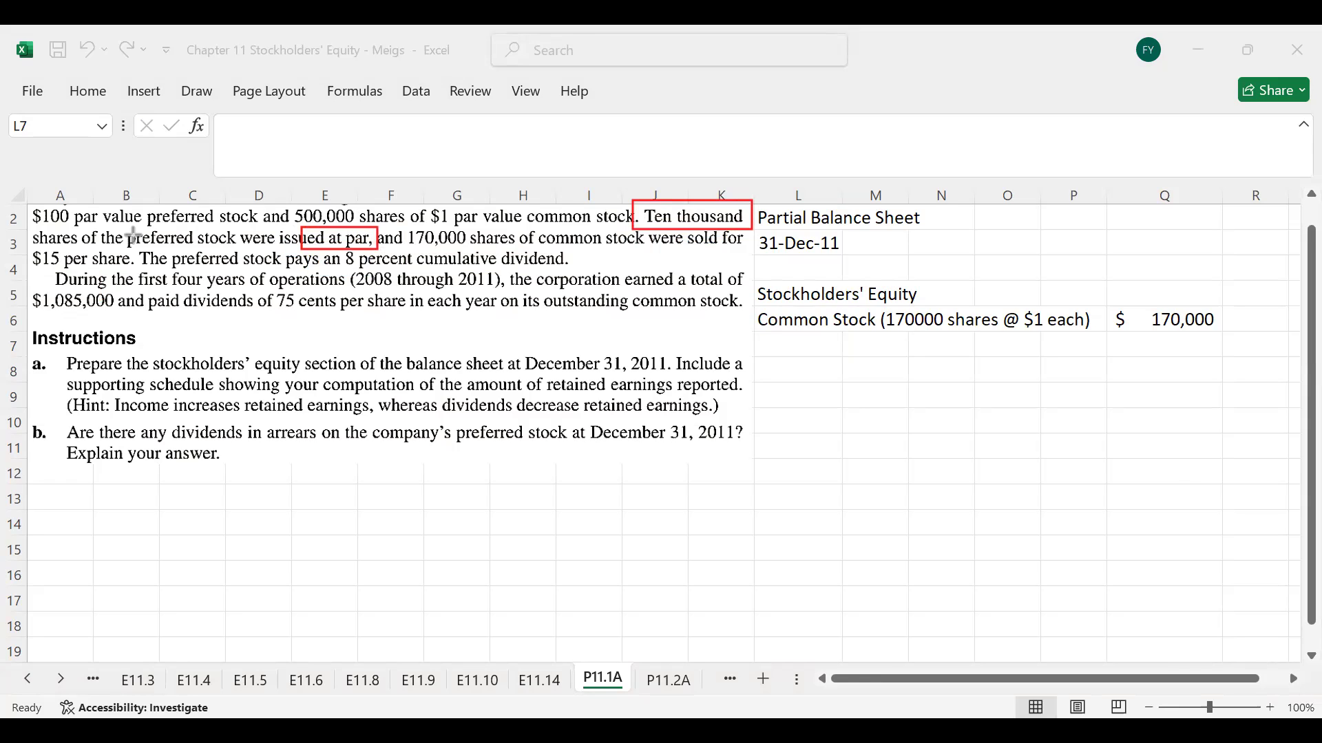
left_click_drag(22, 199, 93, 227)
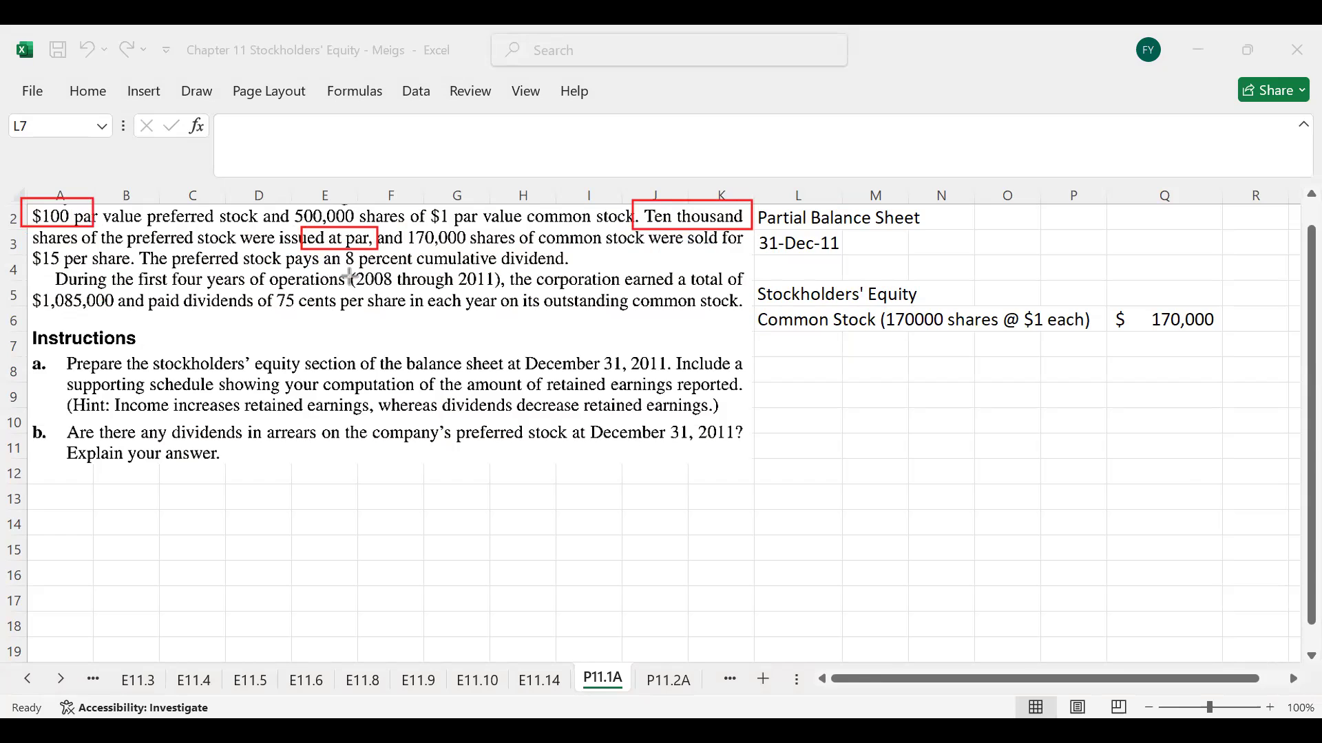
mouse_move(321, 249)
left_mouse_down()
mouse_move(389, 272)
mouse_move(443, 271)
left_mouse_up()
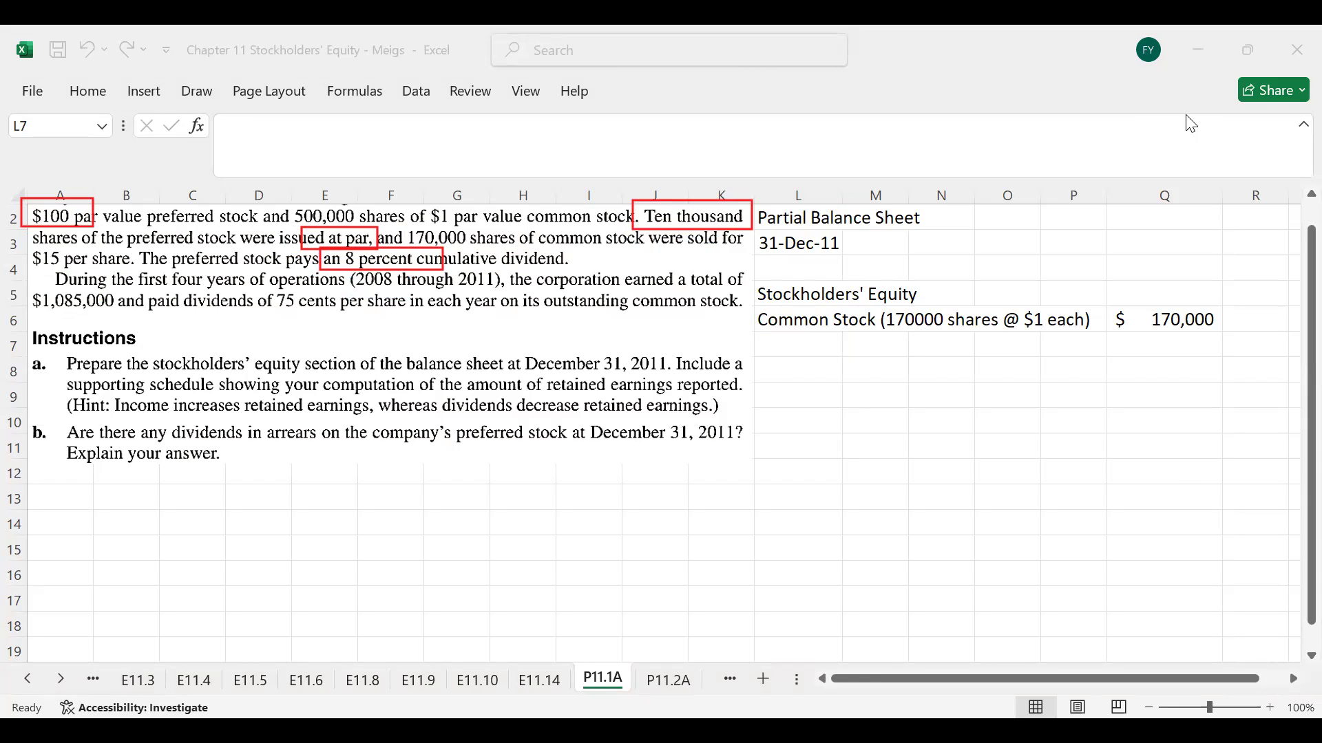
- Label L7 '8% Cumulative Preferred Stock (10000 shares@$100)'
left_click(766, 345)
type("8")
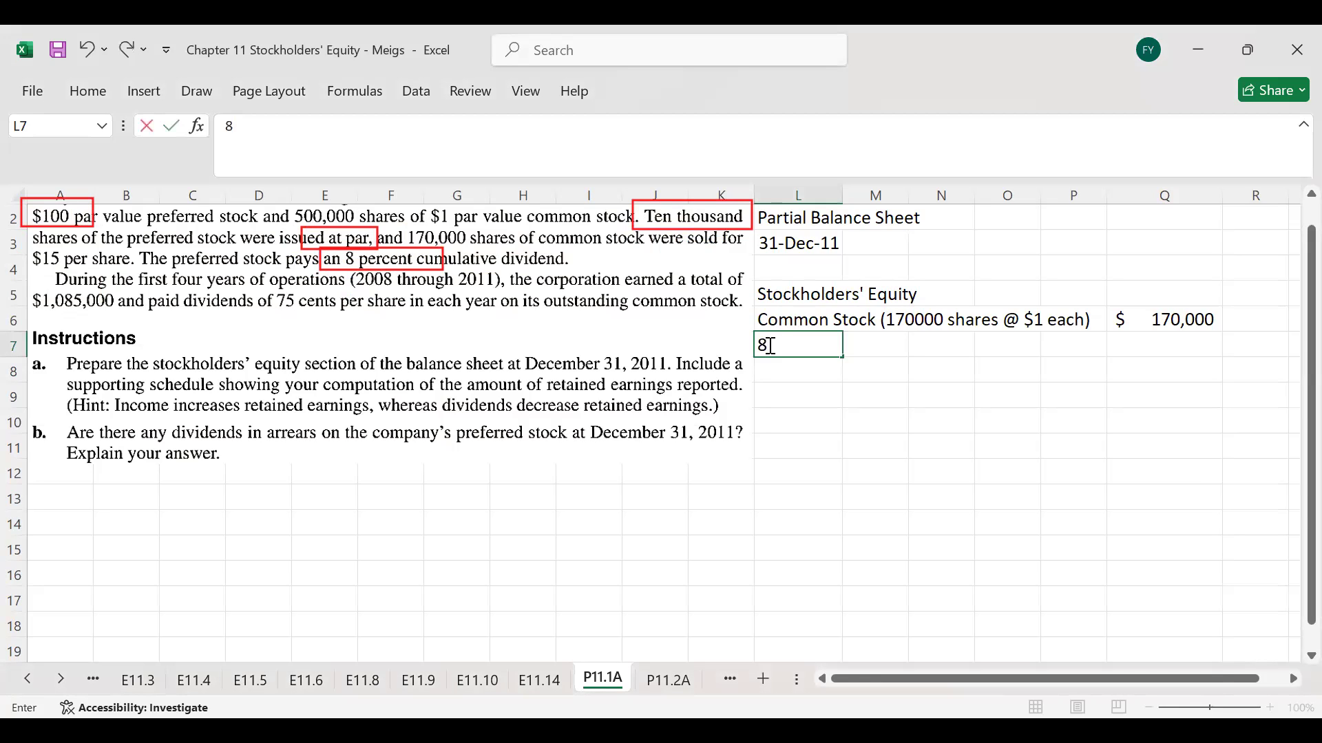
type("% Cumulative ")
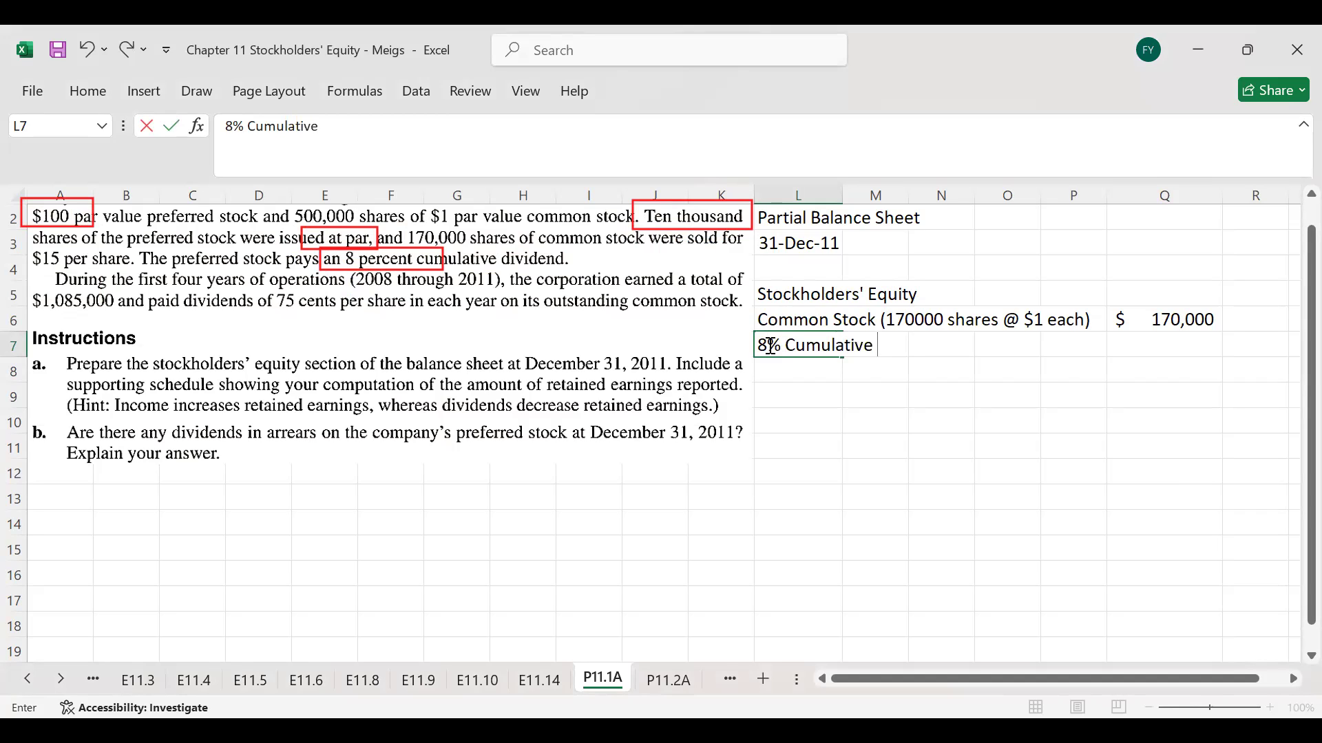
type("Preferred")
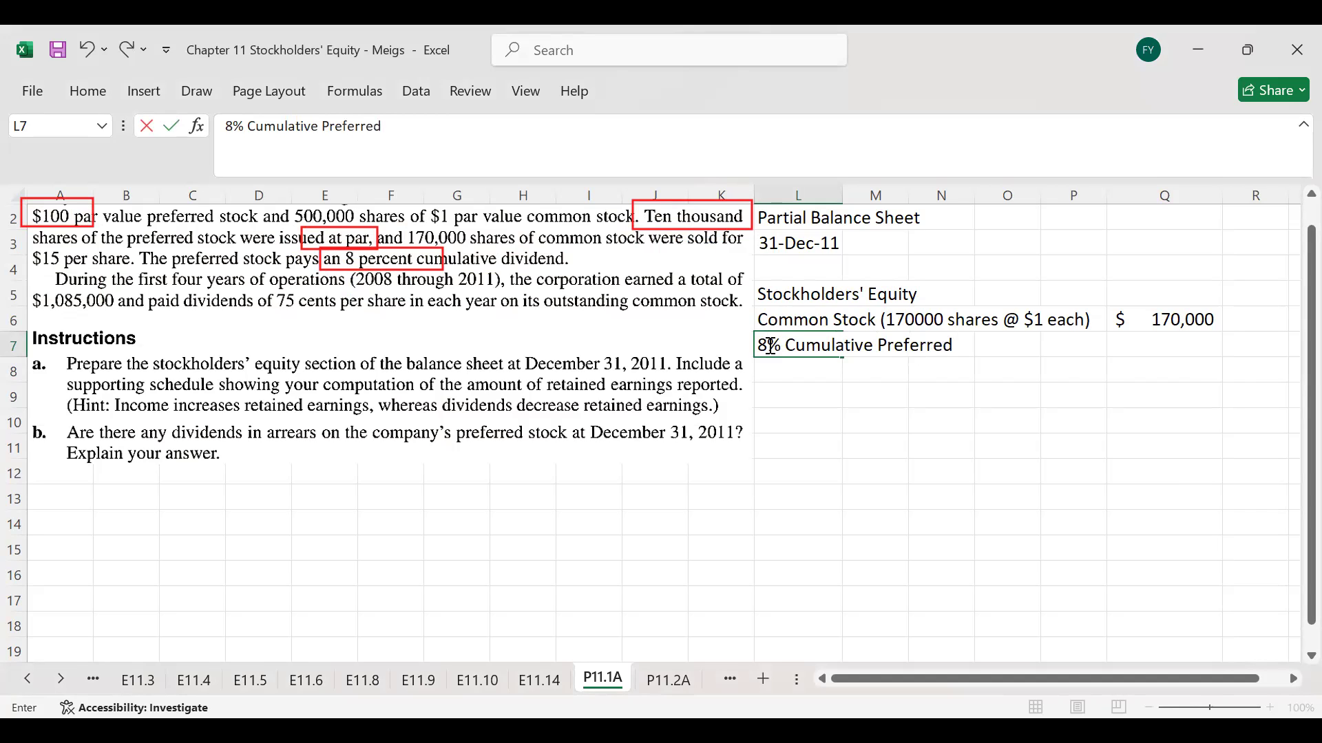
type(" Stock (10000 shares")
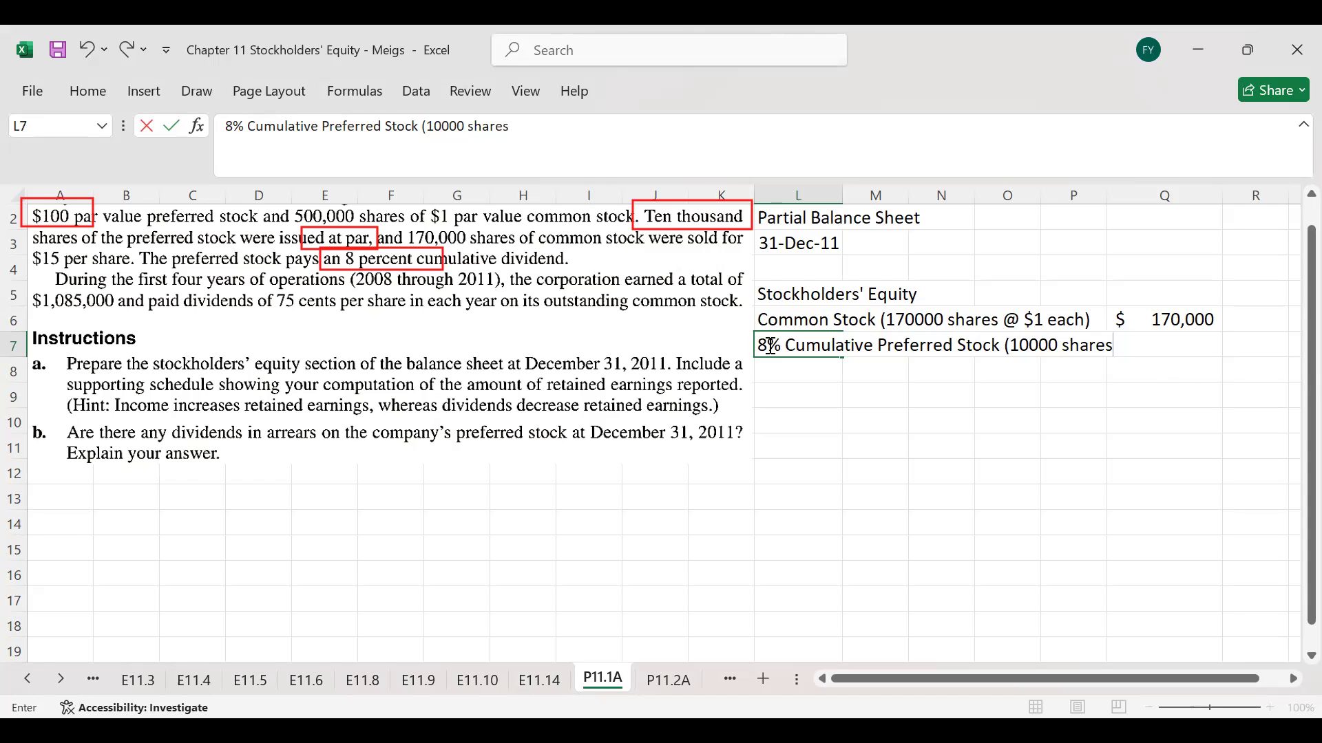
type("@@")
key("BackSpace")
type("$100")
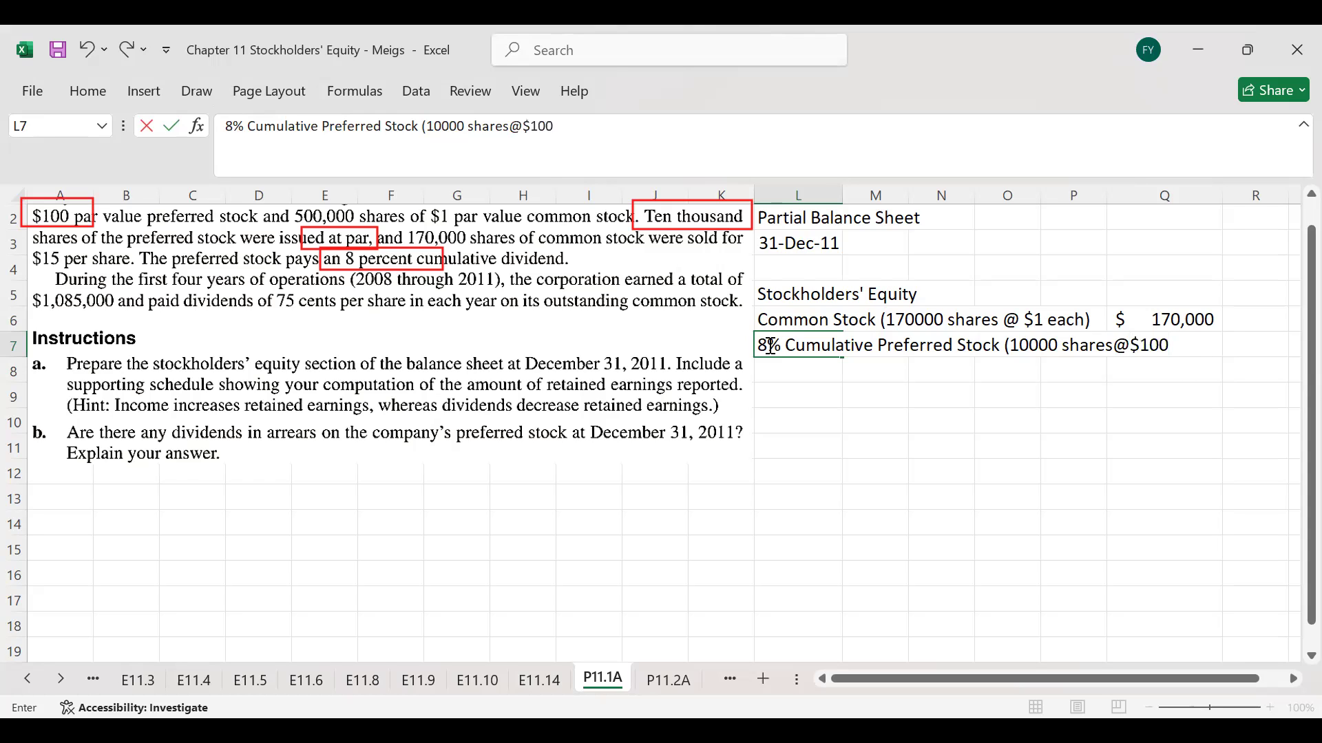
type(")")
key("Return")
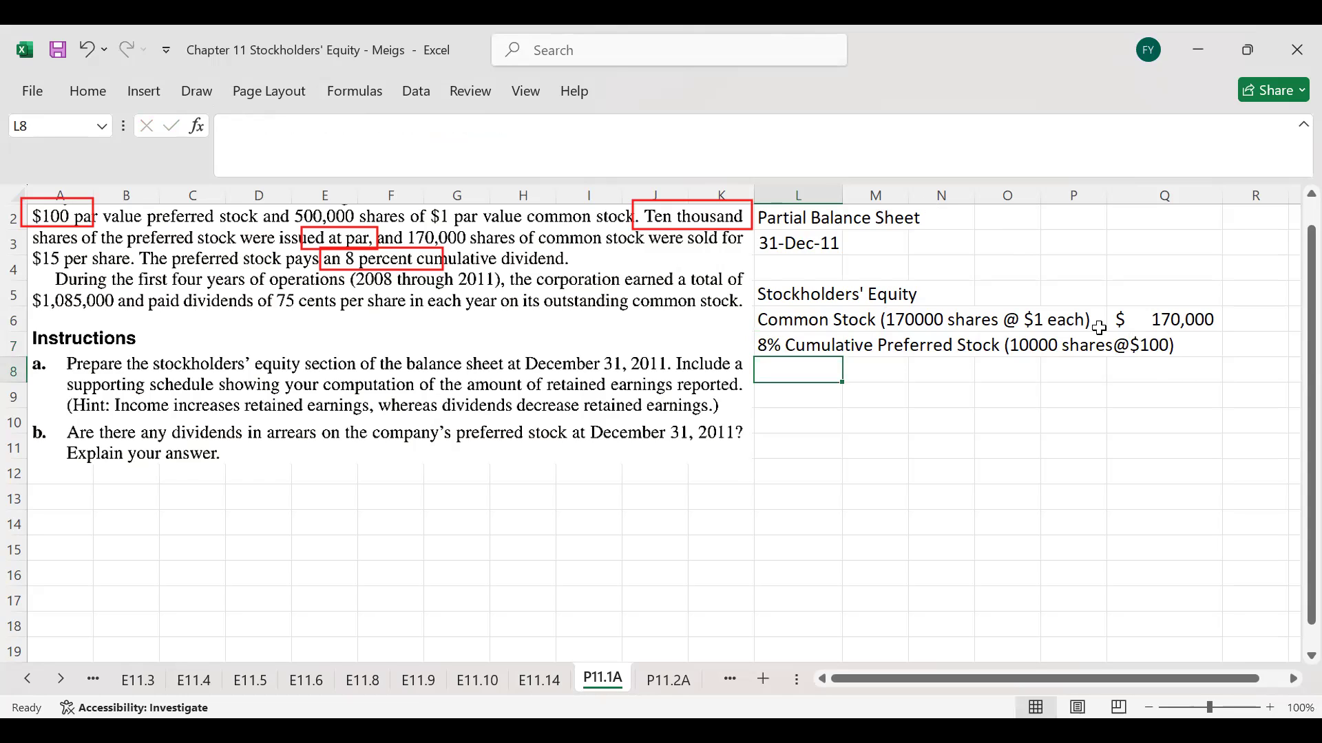
left_click(1195, 341)
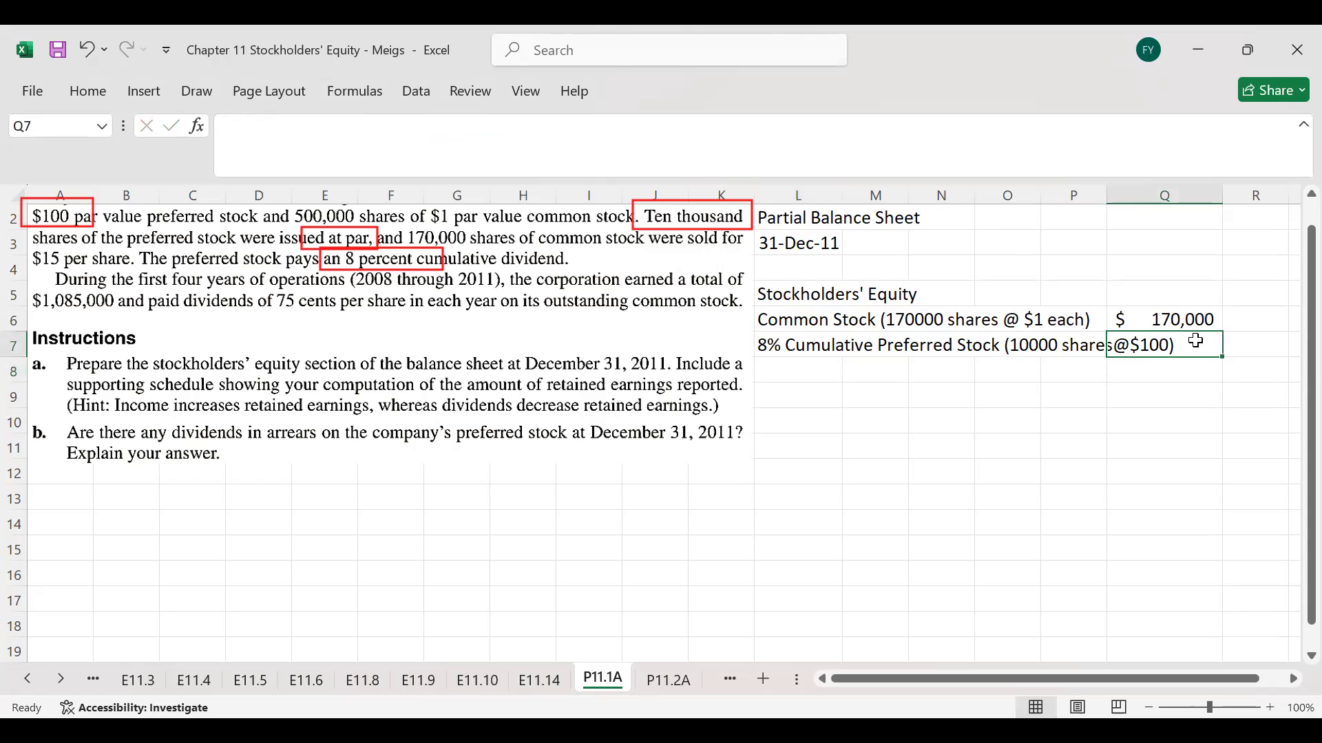
- Enter =10000*100 in Q7 so preferred stock shows $ 1,000,000
type("=")
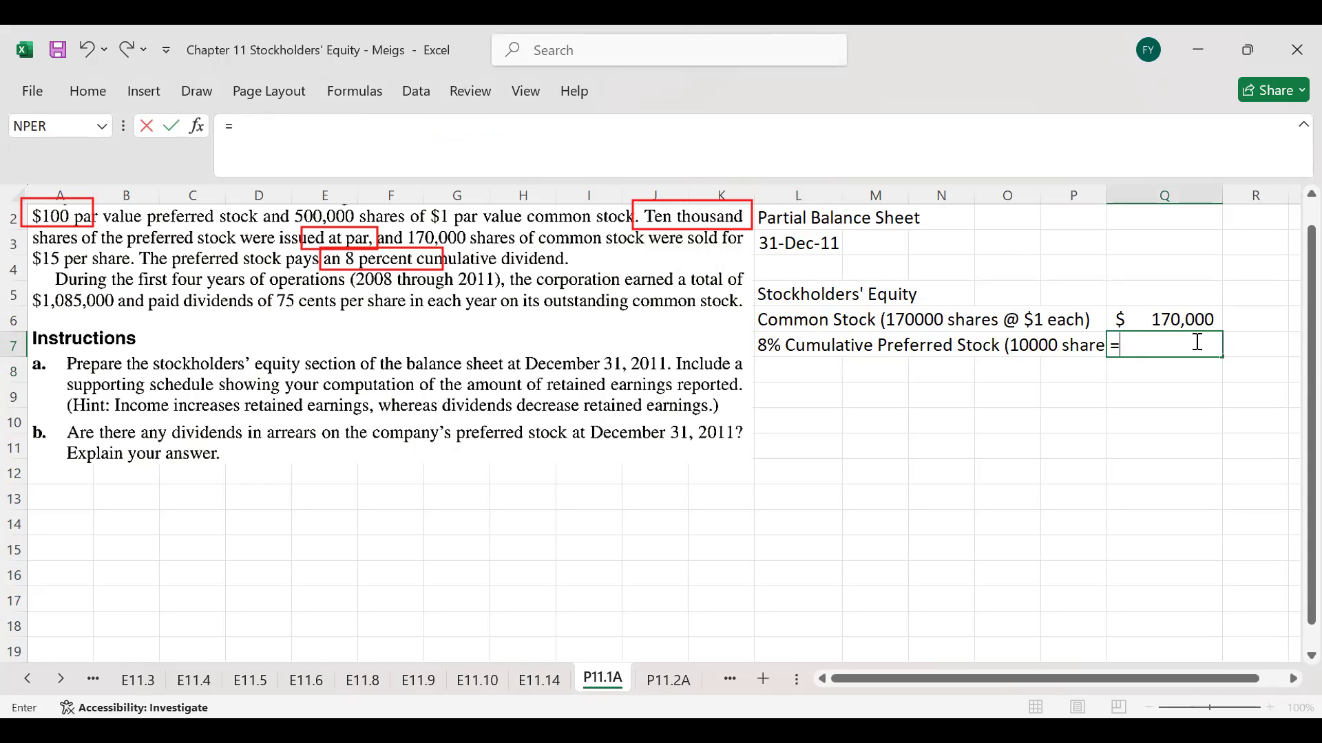
type("10000*100")
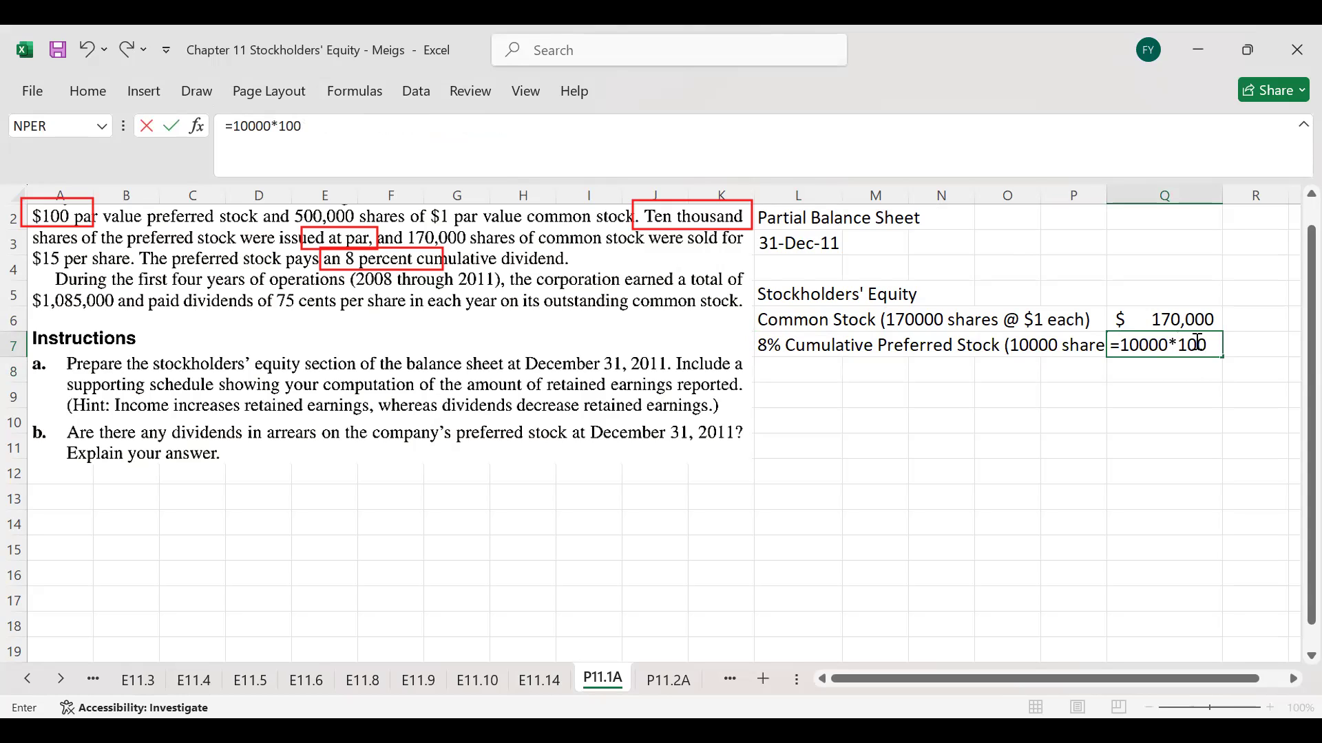
key("ctrl+Return")
key("Return")
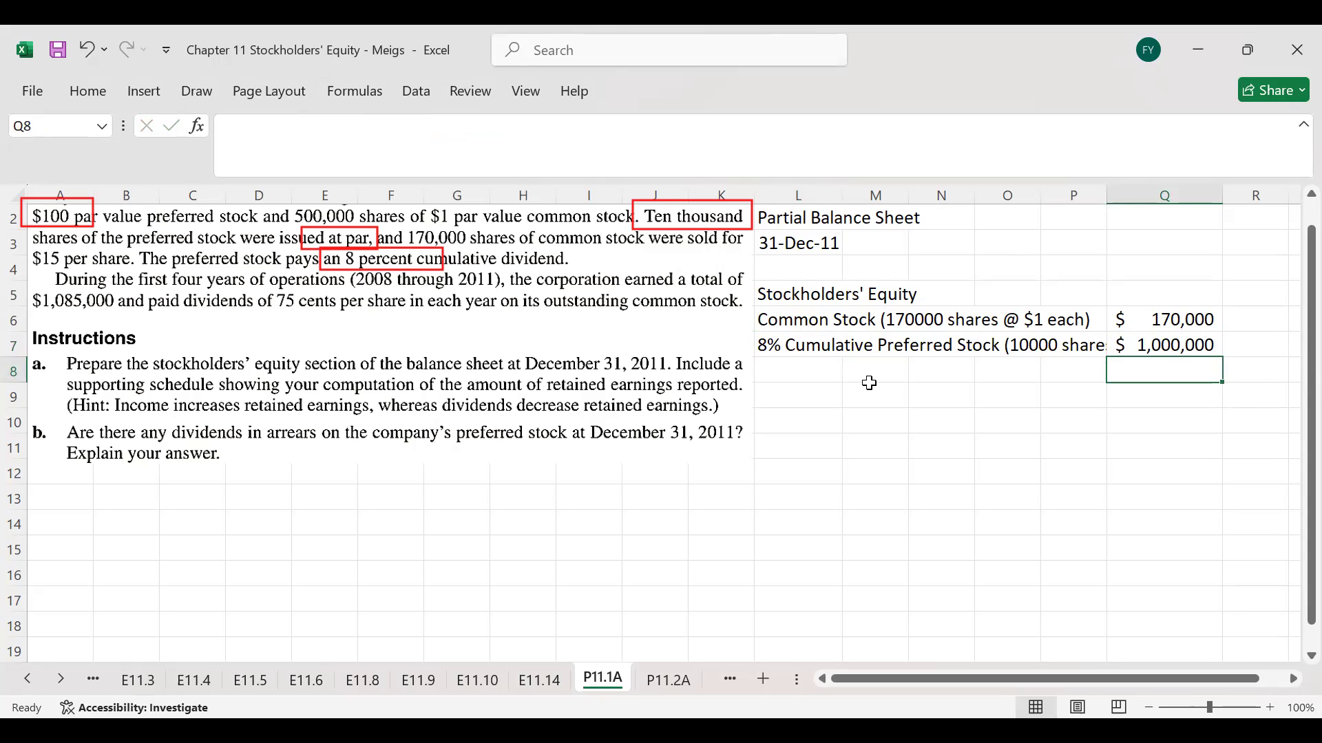
left_click(800, 367)
- Enter 'Additional Paid in Capital - Common Stock' in L8, capitalising the first letter
type("a")
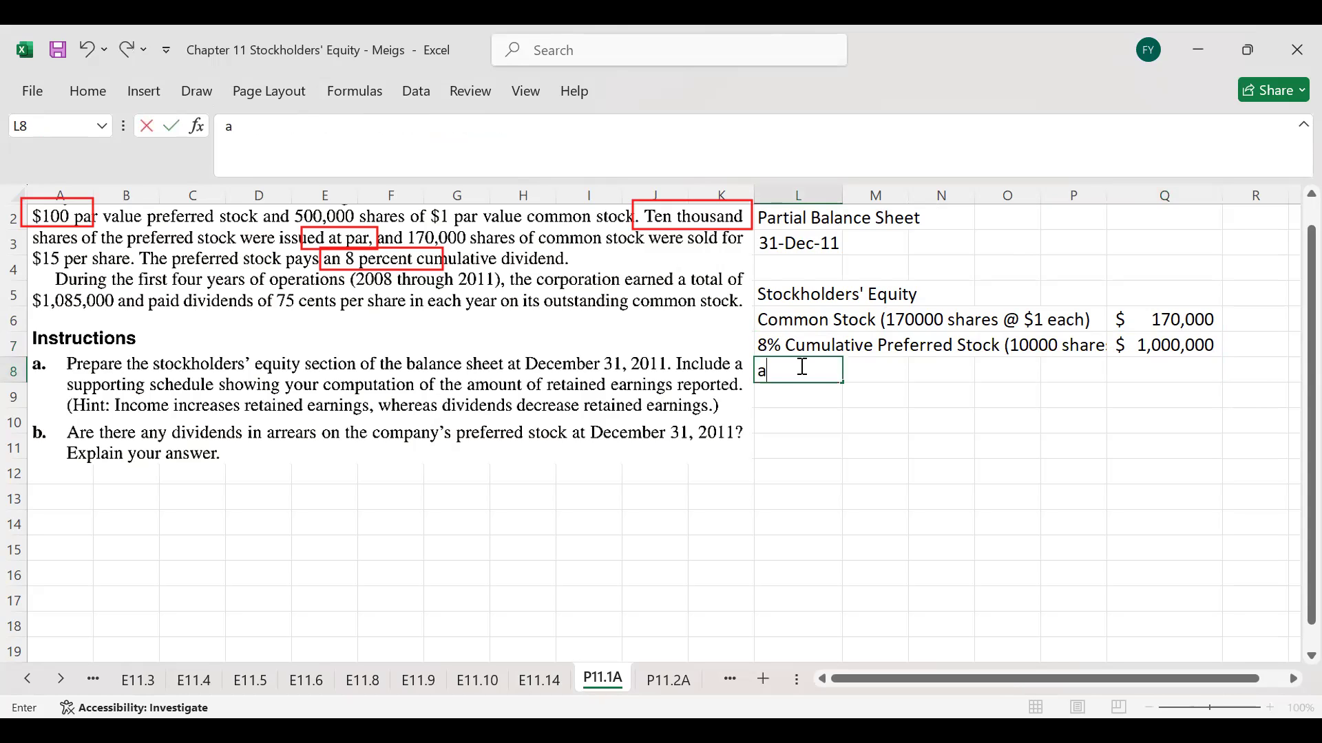
type("dditional")
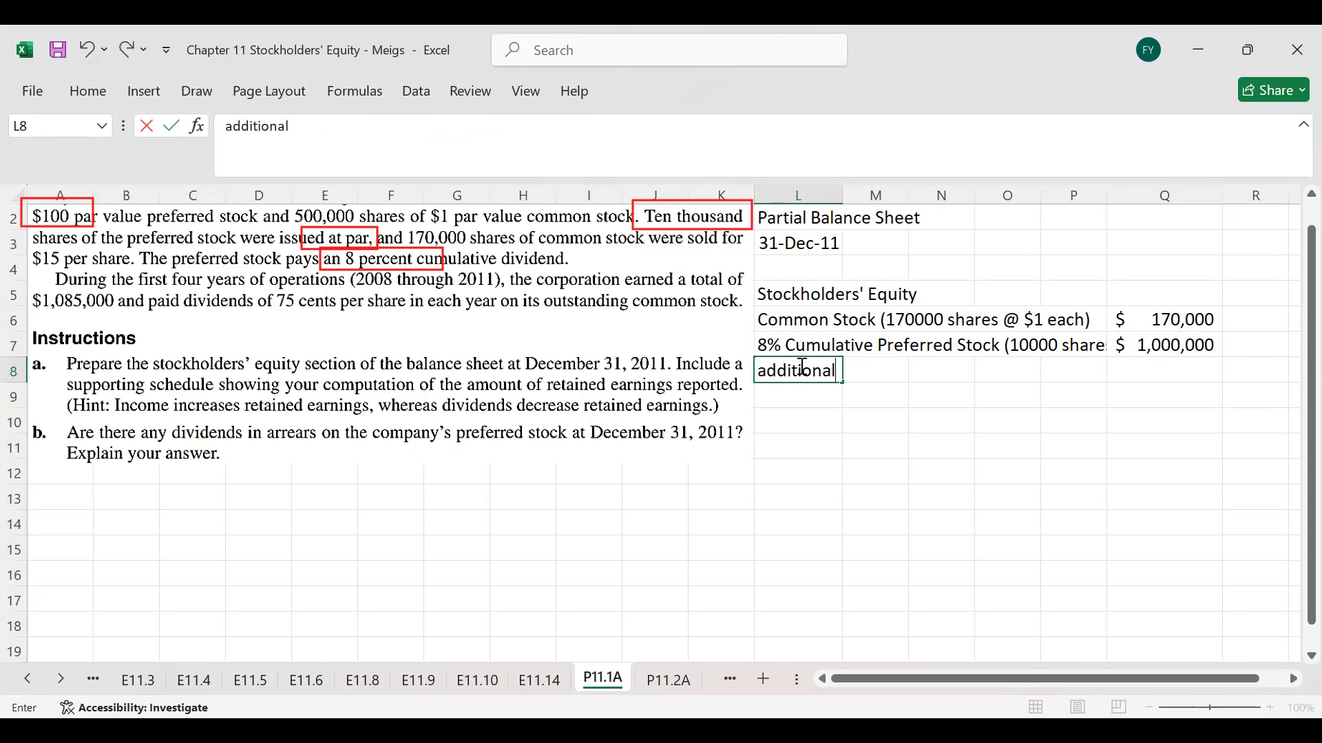
type(" Paid in Capita")
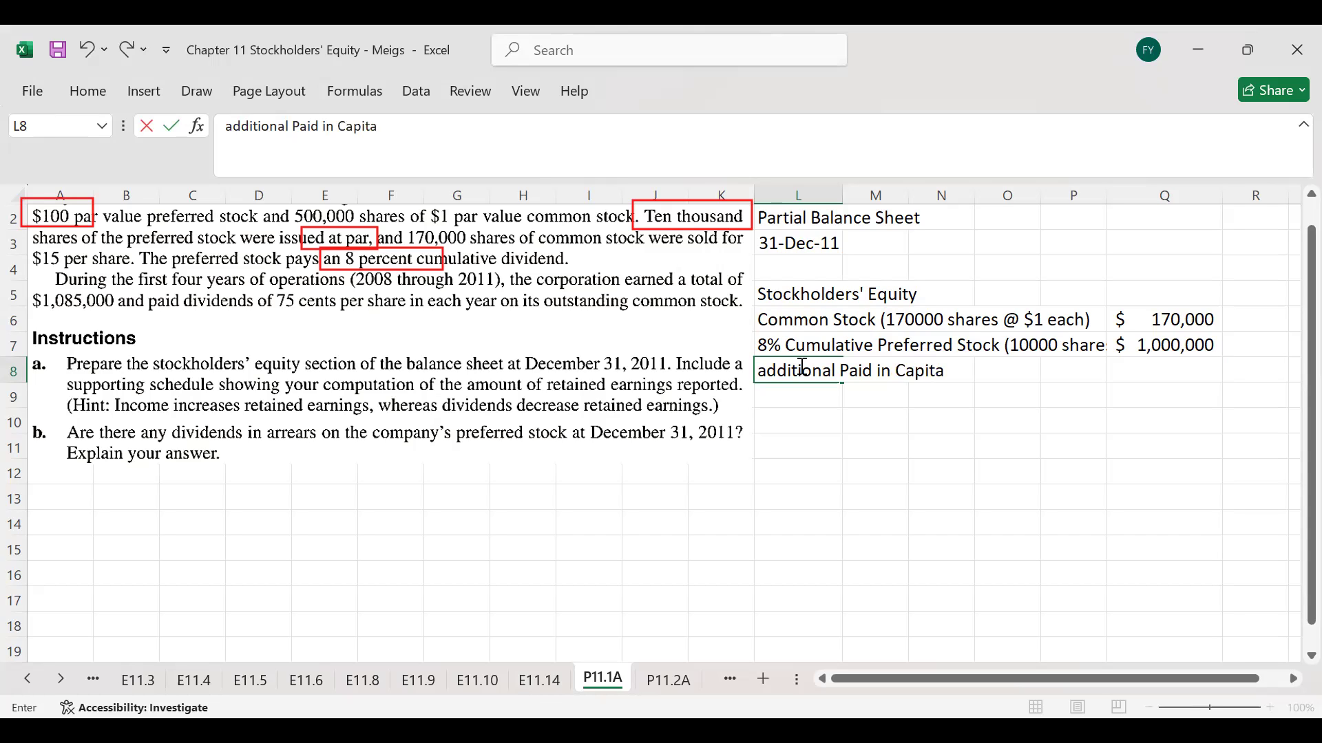
type("l - Common")
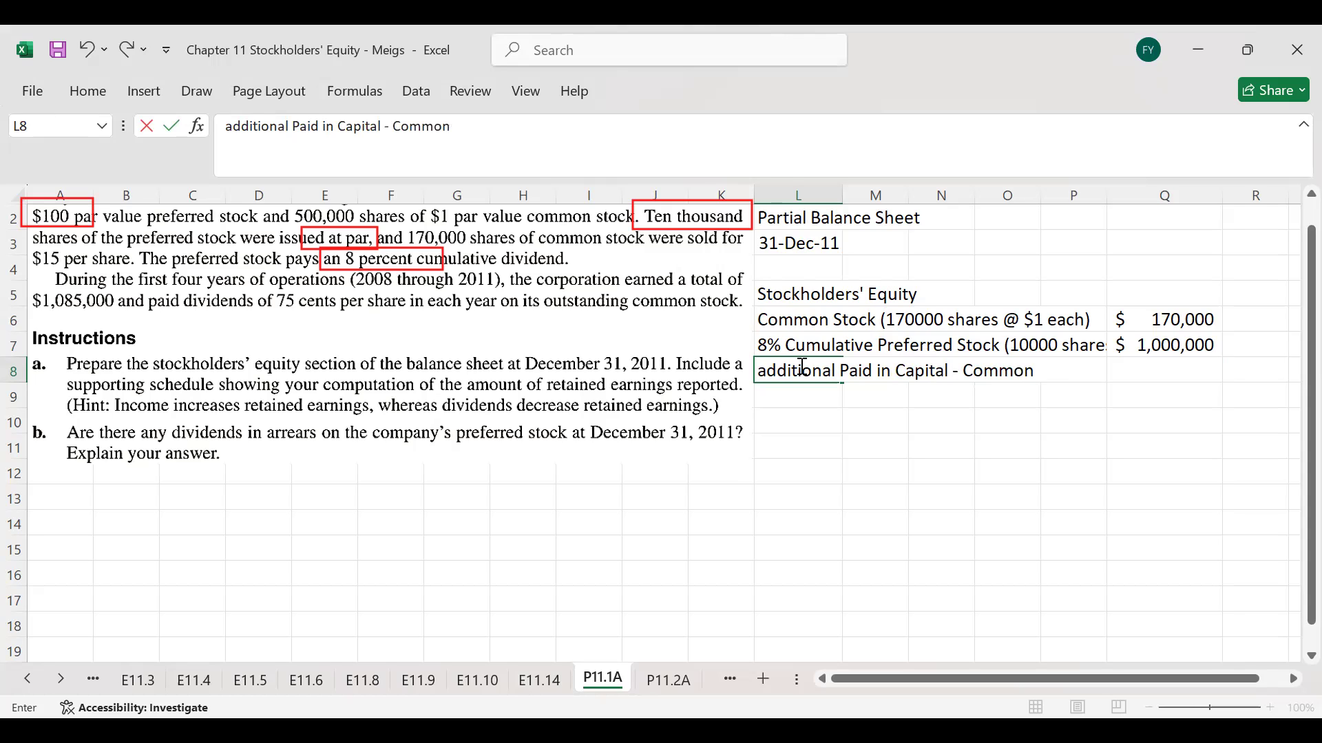
type(" Stock")
left_click(769, 368)
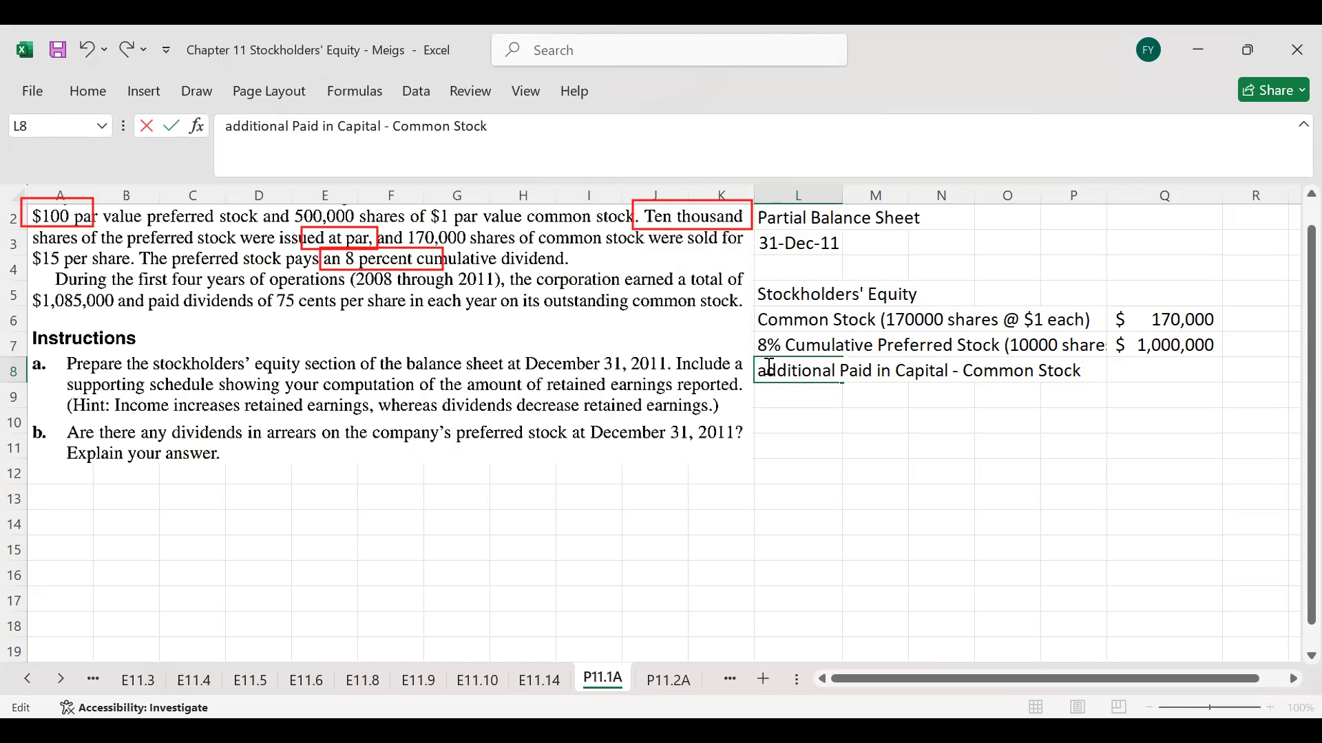
key("BackSpace")
type("A")
key("Return")
left_click(1154, 369)
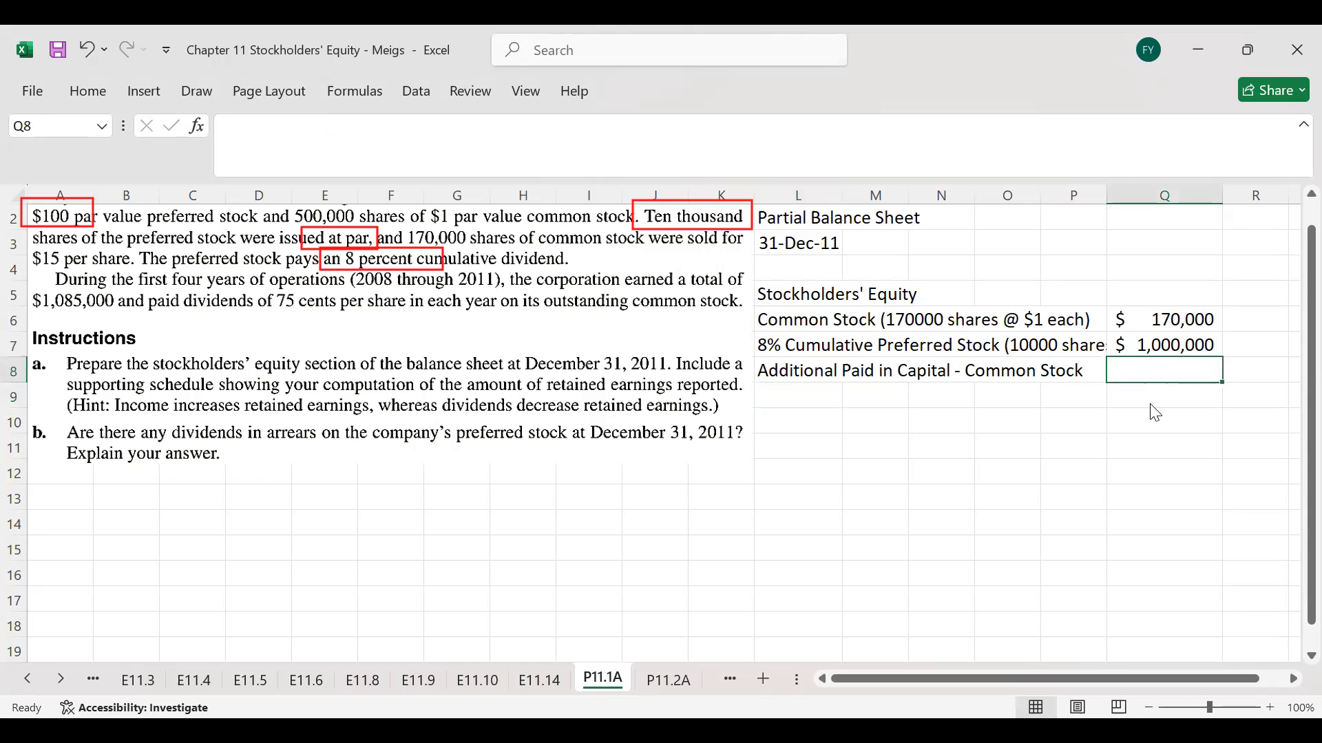
- Enter =170000*14 in Q8, giving $ 2,380,000 of additional paid-in capital
left_click(1155, 366)
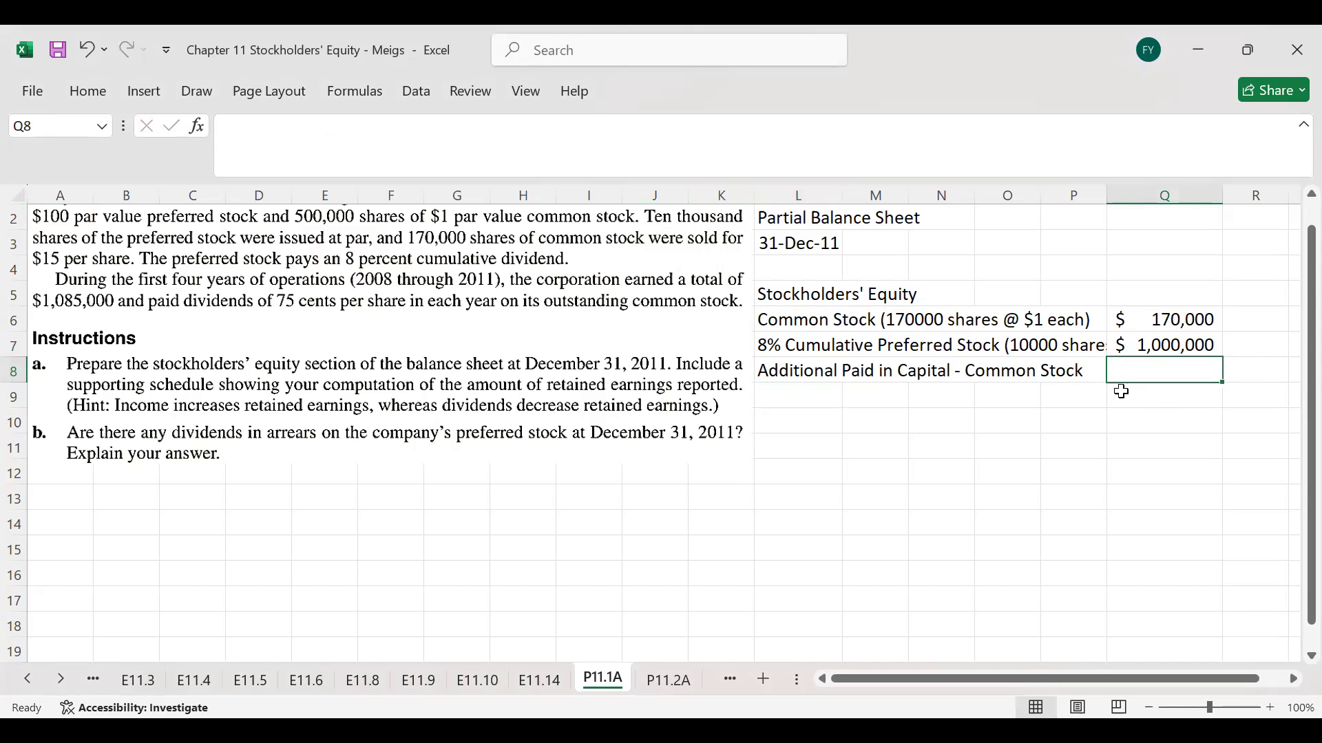
type("170")
key("BackSpace")
key("BackSpace")
key("BackSpace")
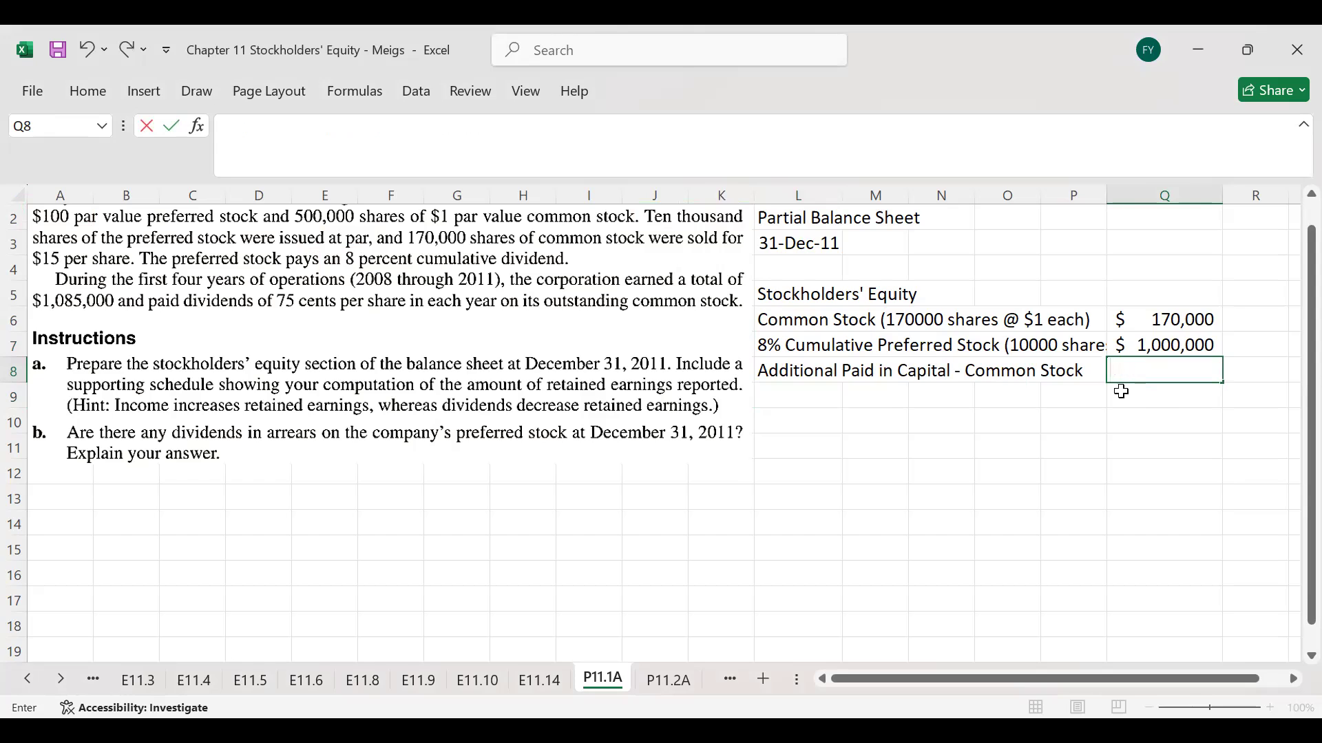
type("=170000")
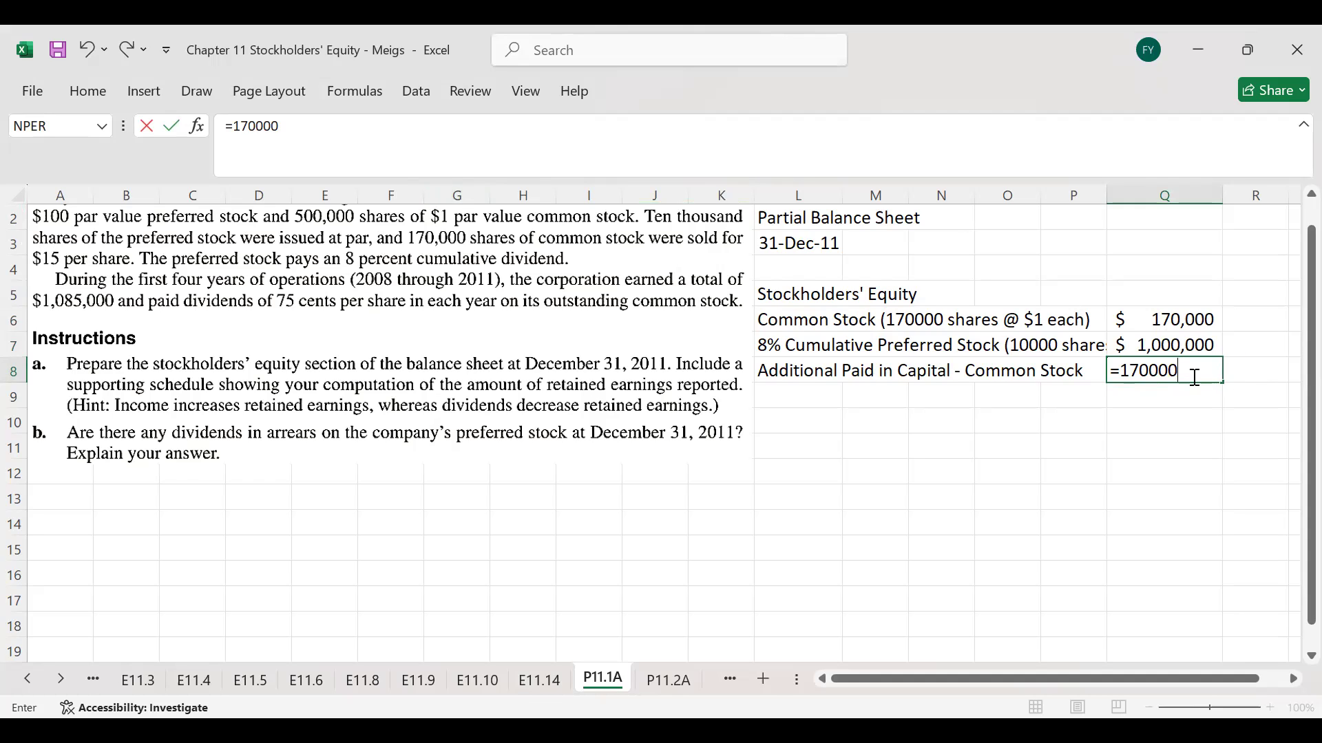
type("@")
key("BackSpace")
type("*14")
key("Return")
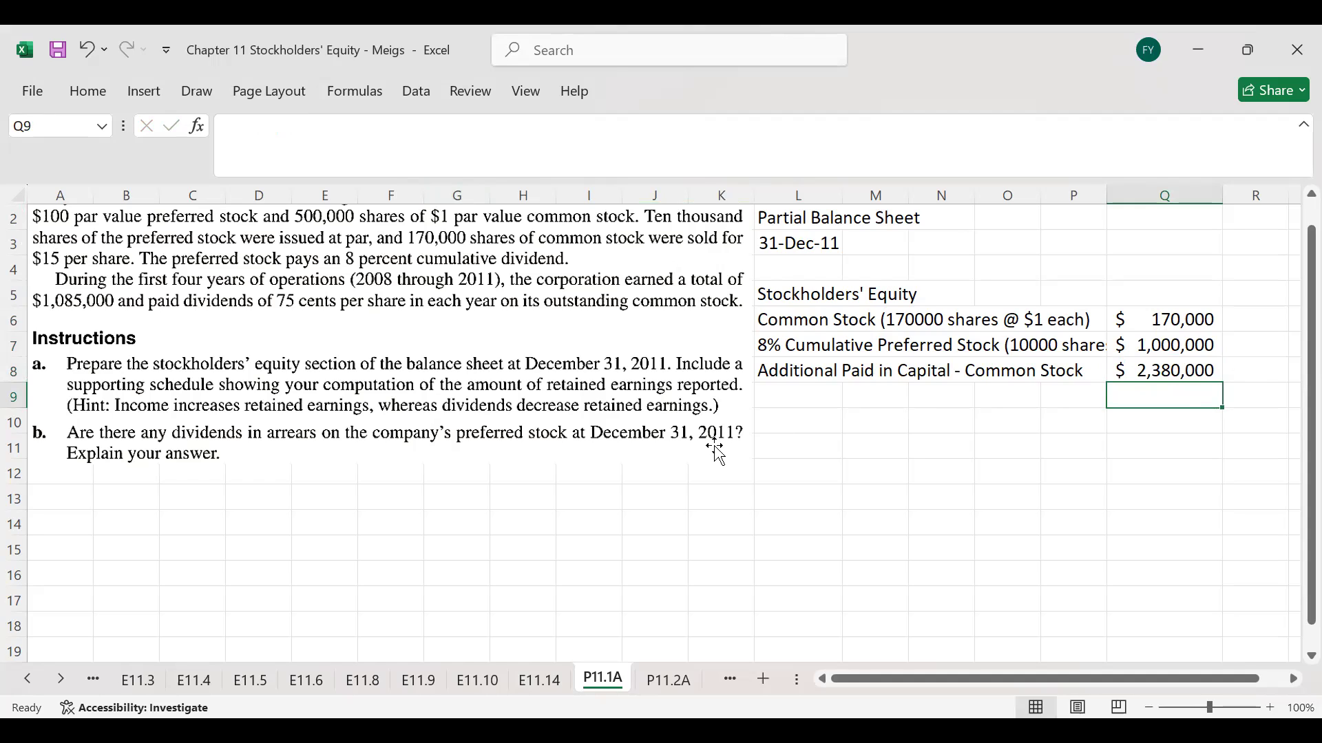
- Label L9 'Total Paid -in capital'
left_click(814, 390)
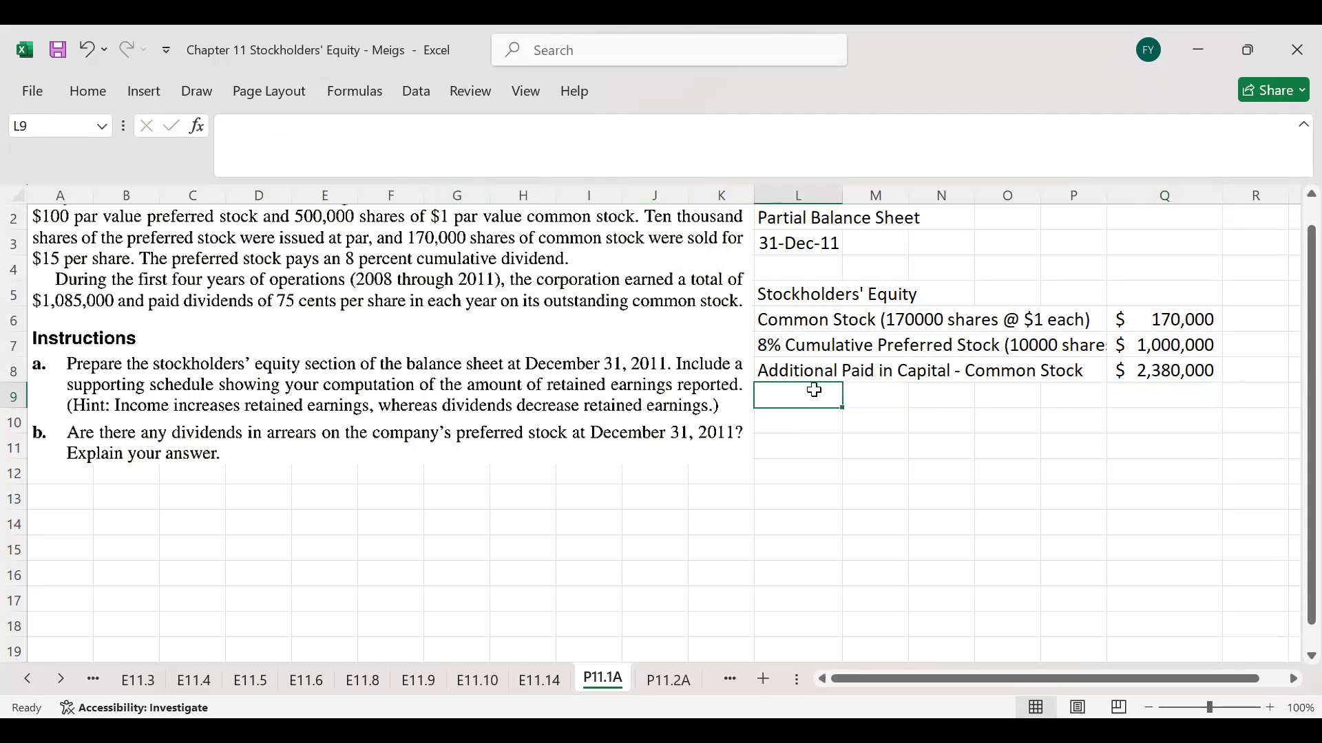
type("Total Paidin capital")
left_click(831, 396)
type("-")
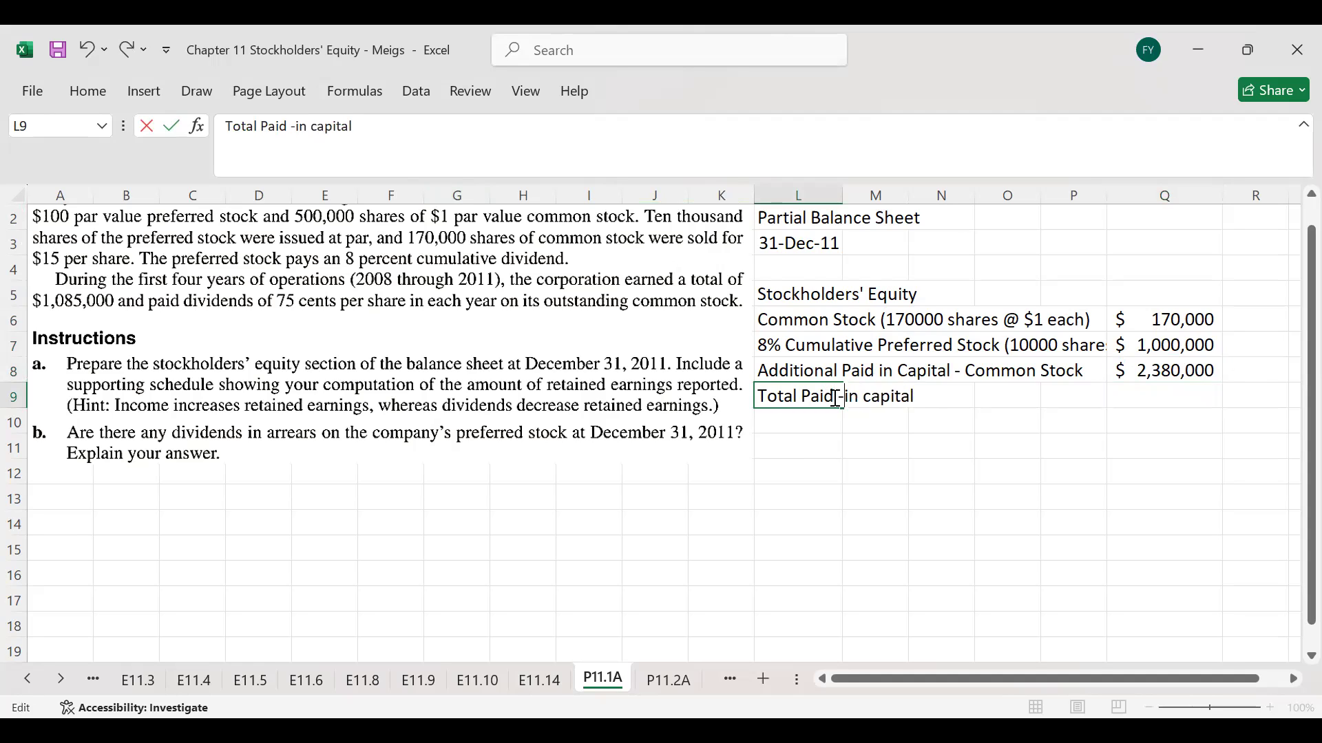
key("Return")
- AutoSum the paid-in amounts into Q9 for $ 3,550,000 and add a bottom border under Q8
left_click(1181, 321)
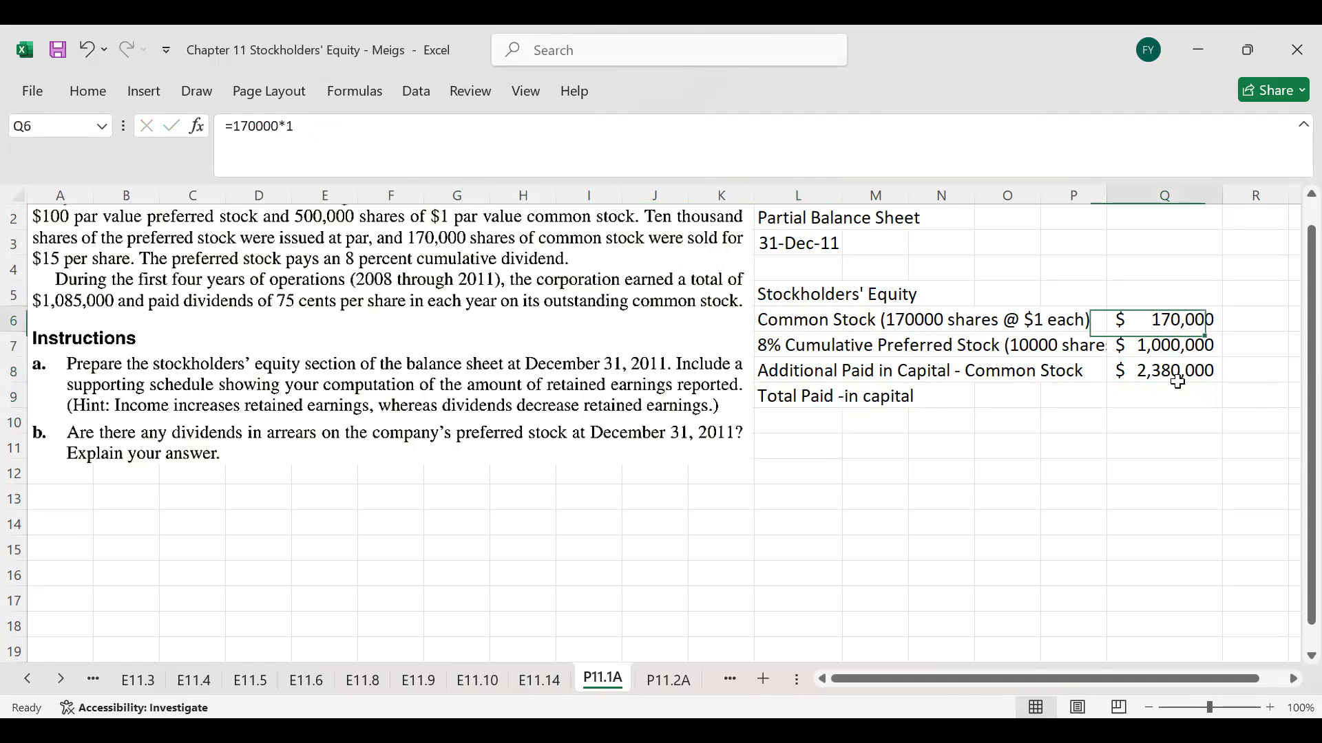
left_click_drag(1178, 383, 1177, 399)
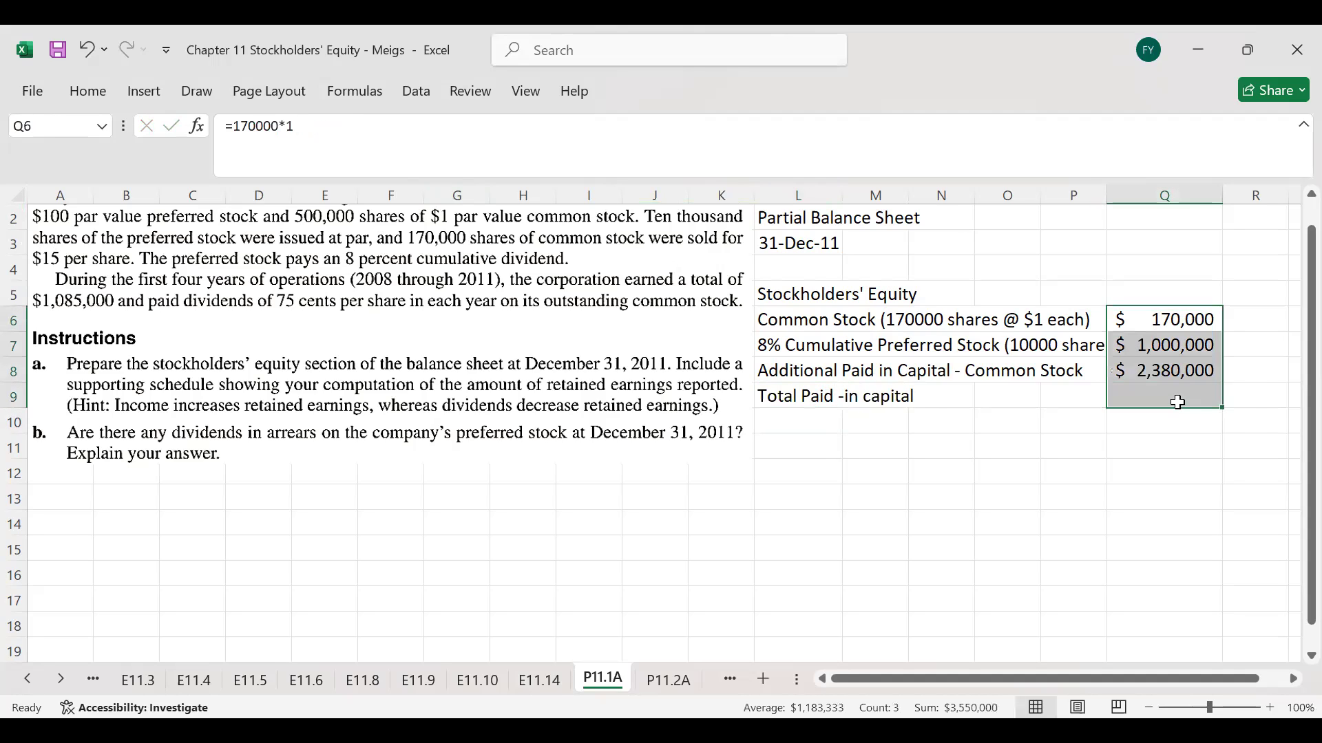
left_click(82, 100)
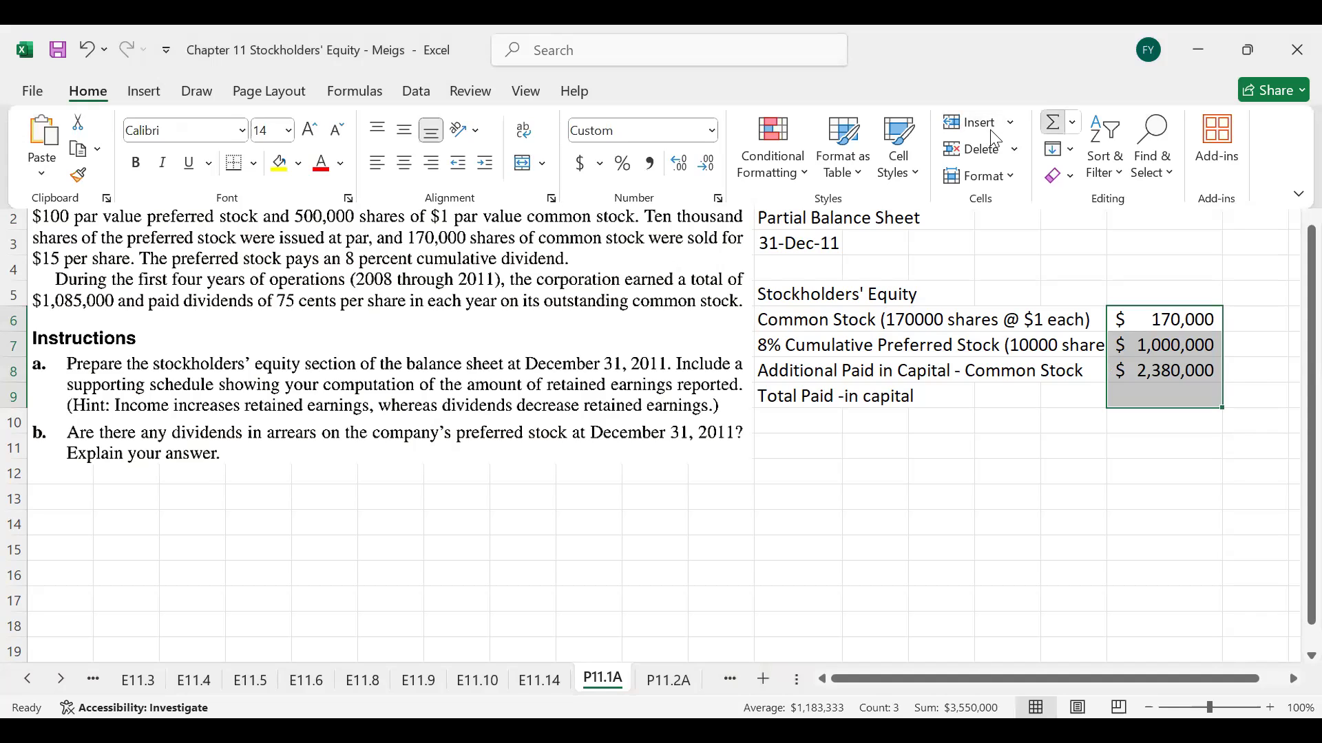
left_click(1155, 396)
left_click(1163, 372)
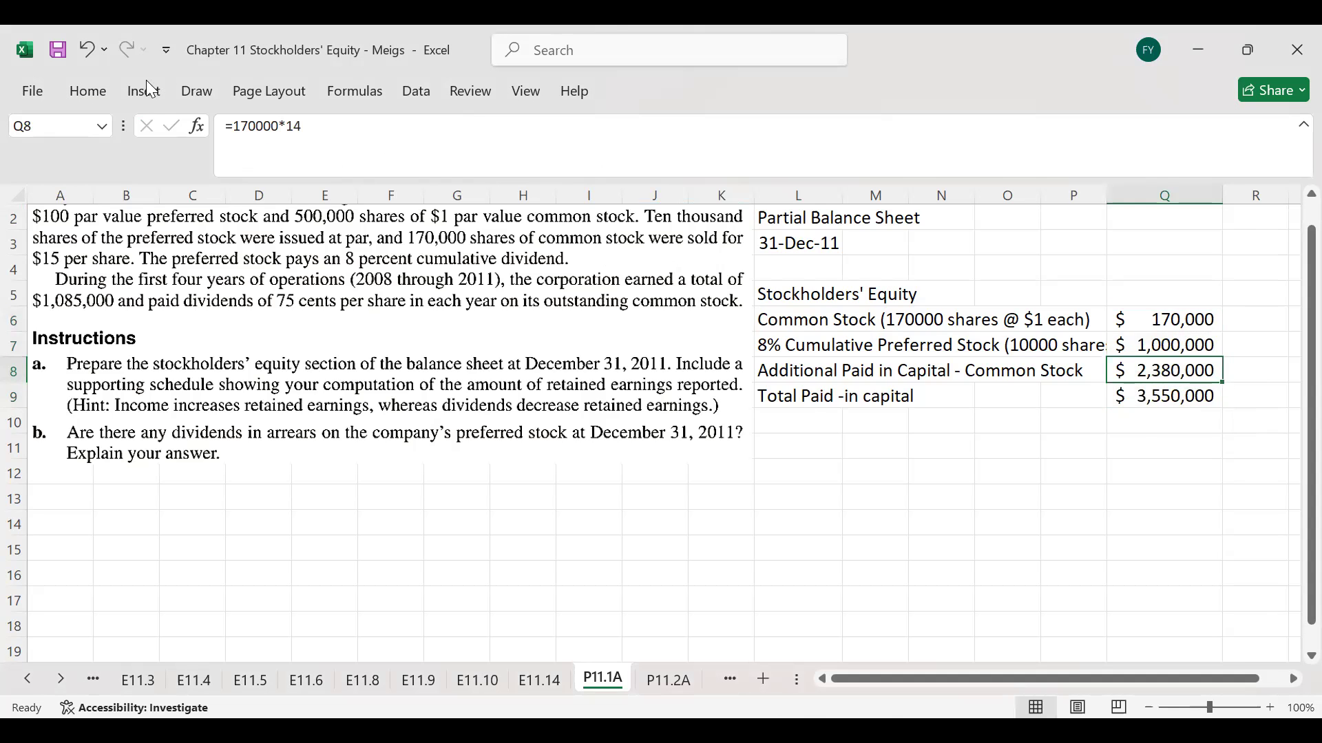
left_click(87, 92)
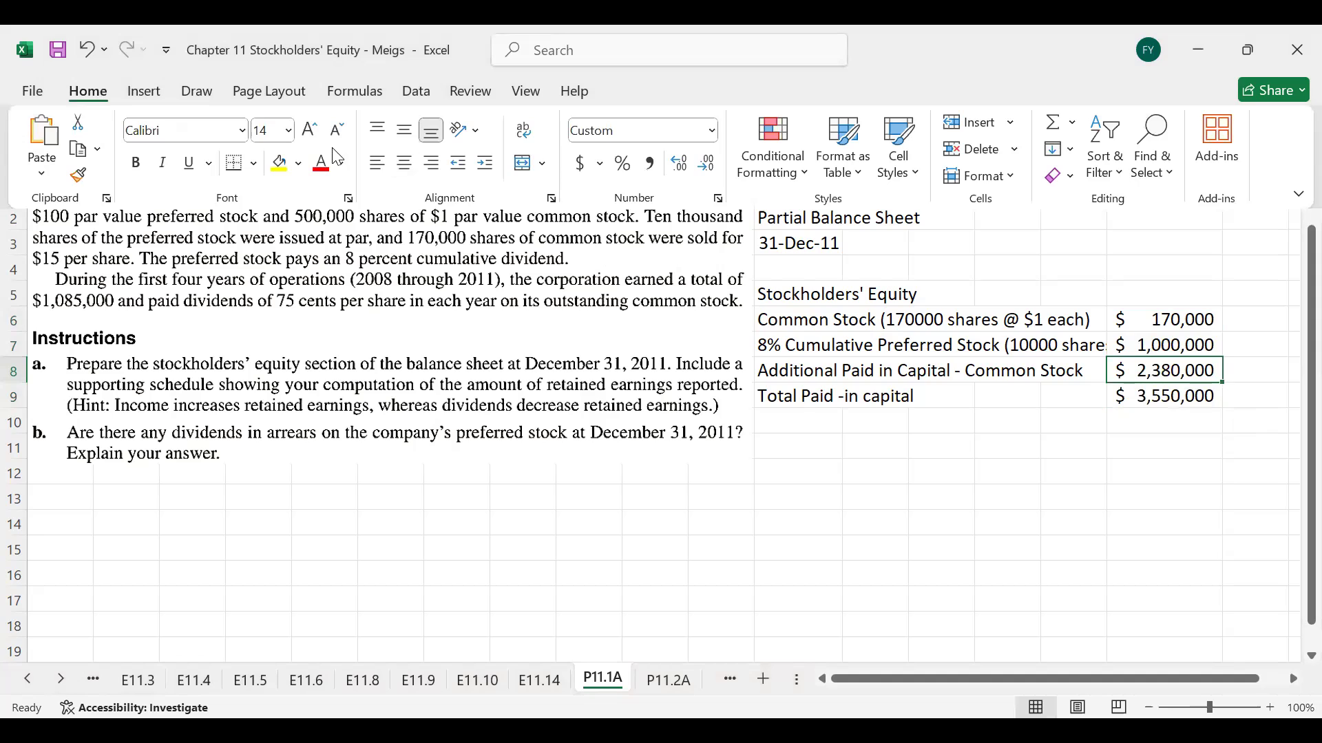
left_click(786, 433)
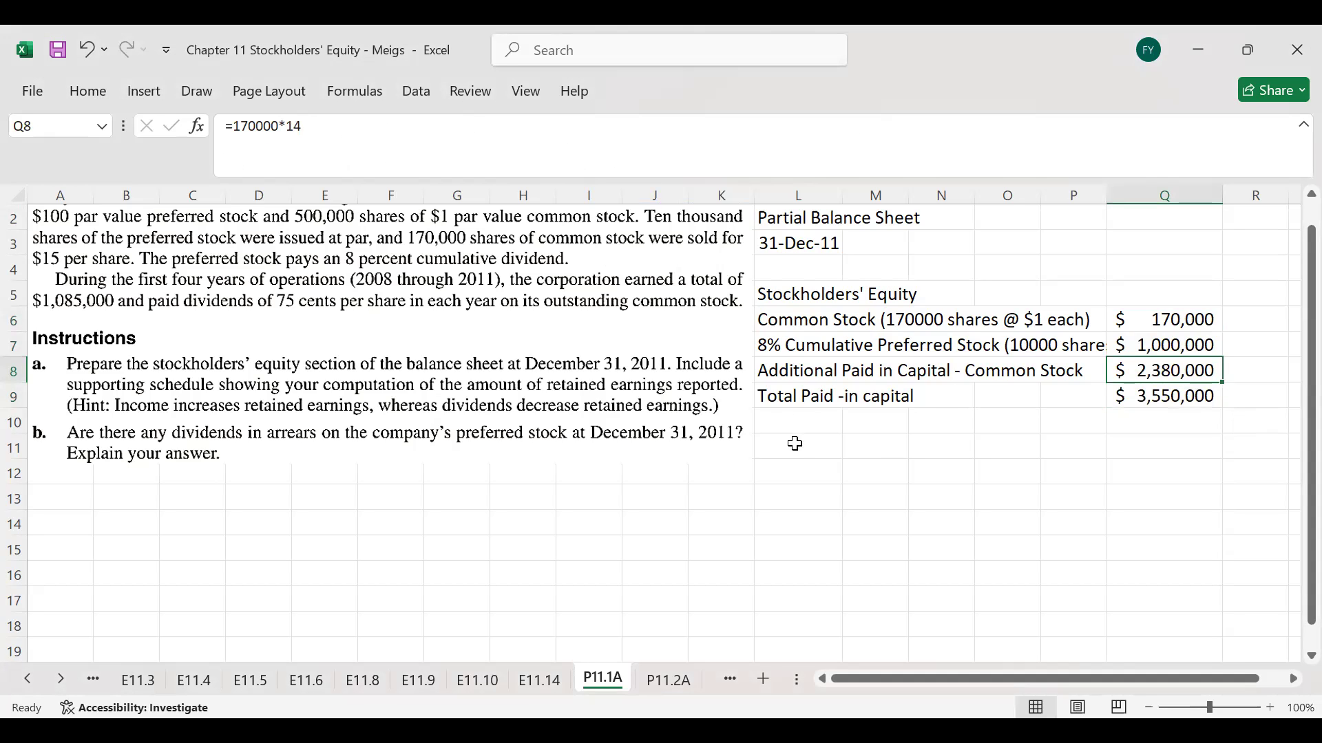
left_click(794, 419)
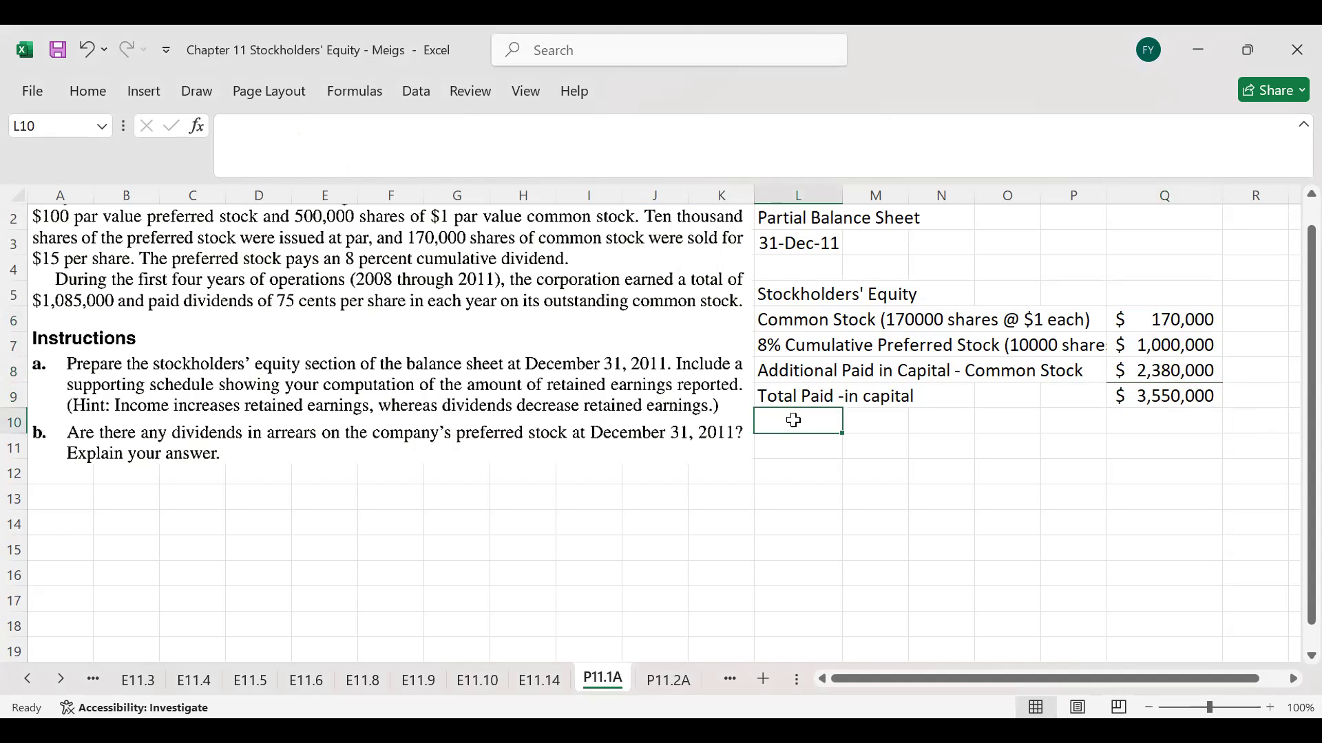
- Enter the label 'Retained Earnings' in L10 below Total Paid-in capital
type("Retaine")
key("BackSpace")
key("BackSpace")
key("BackSpace")
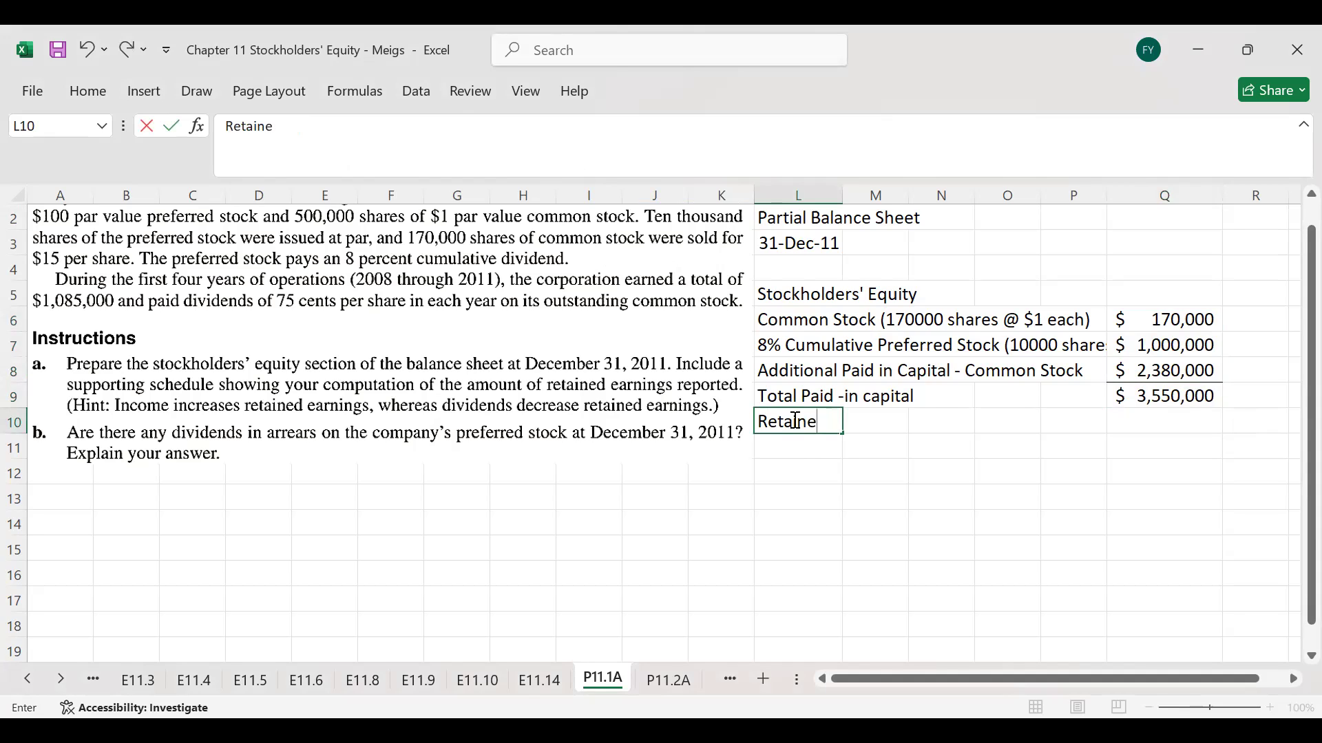
type("ined Earnings")
key("Return")
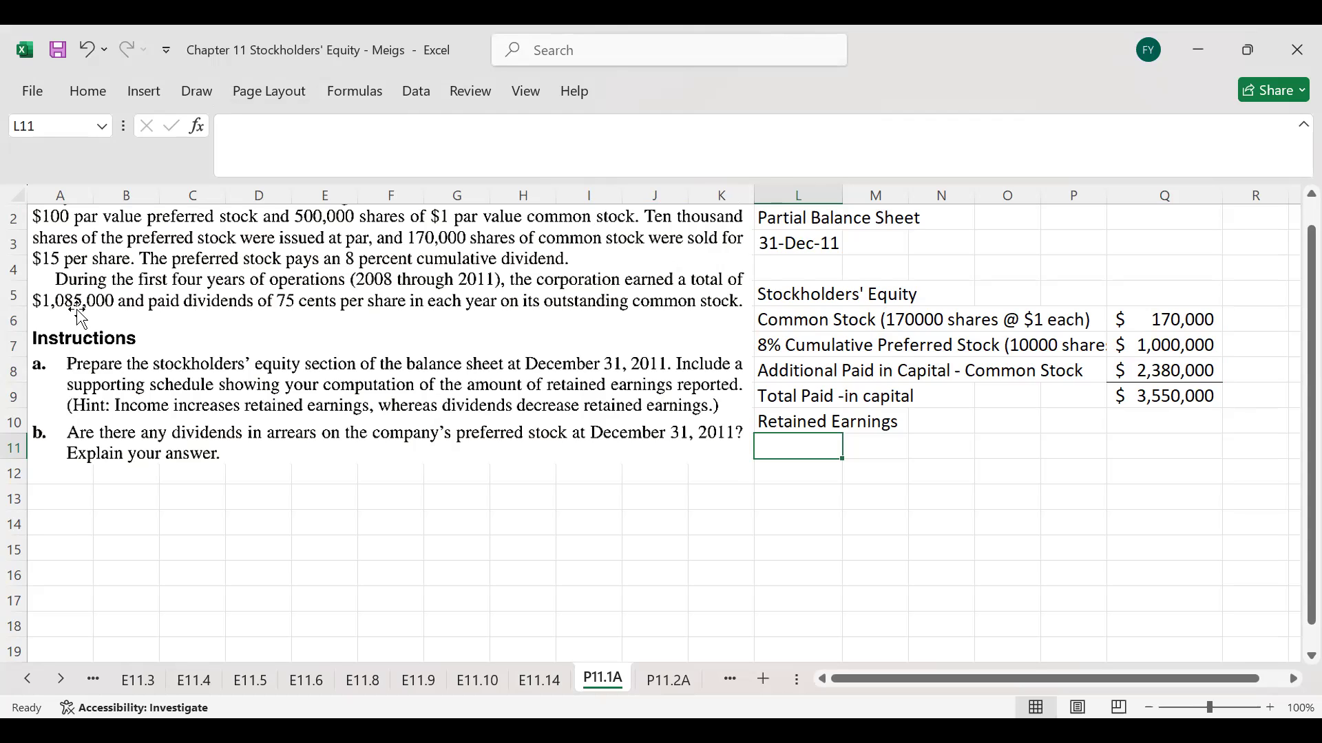
- Enter 'Calculation of Retained Earnings' in A13 and 'Net Income (from 2008to 2011)' in A14
left_click(54, 502)
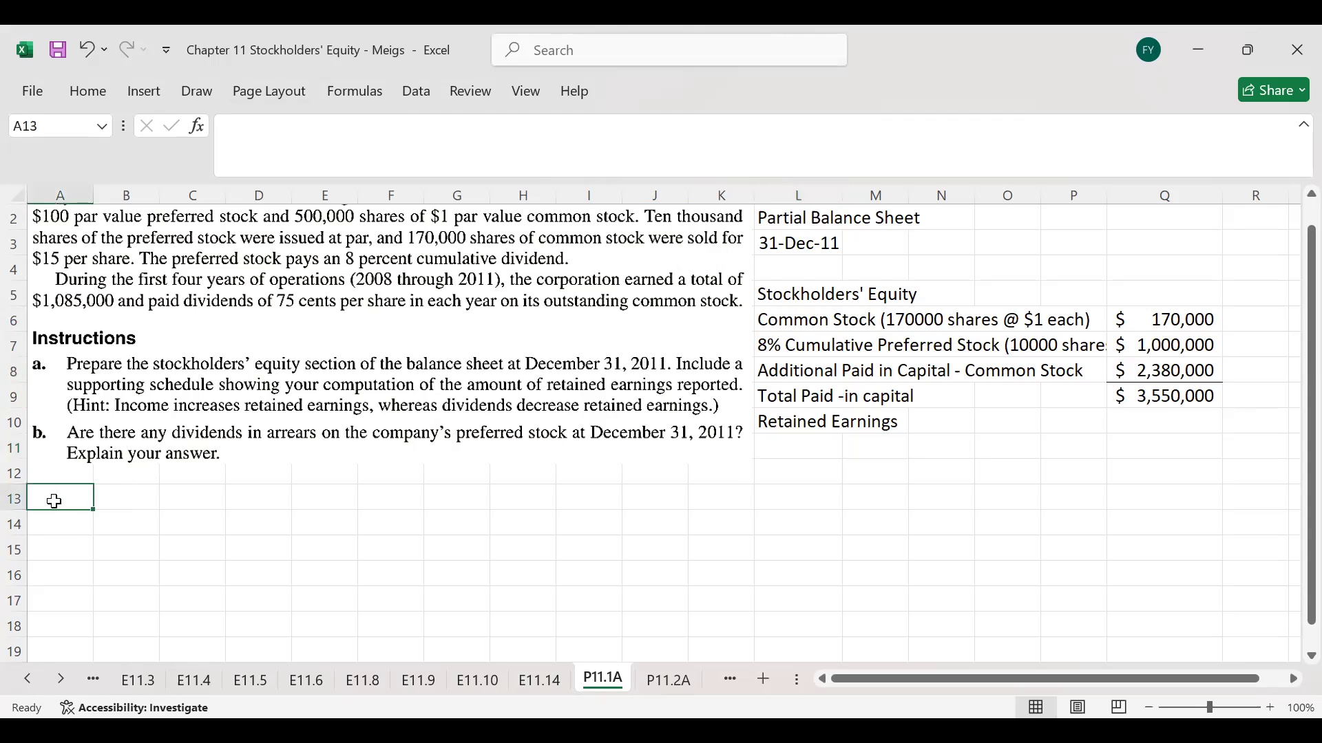
type("C")
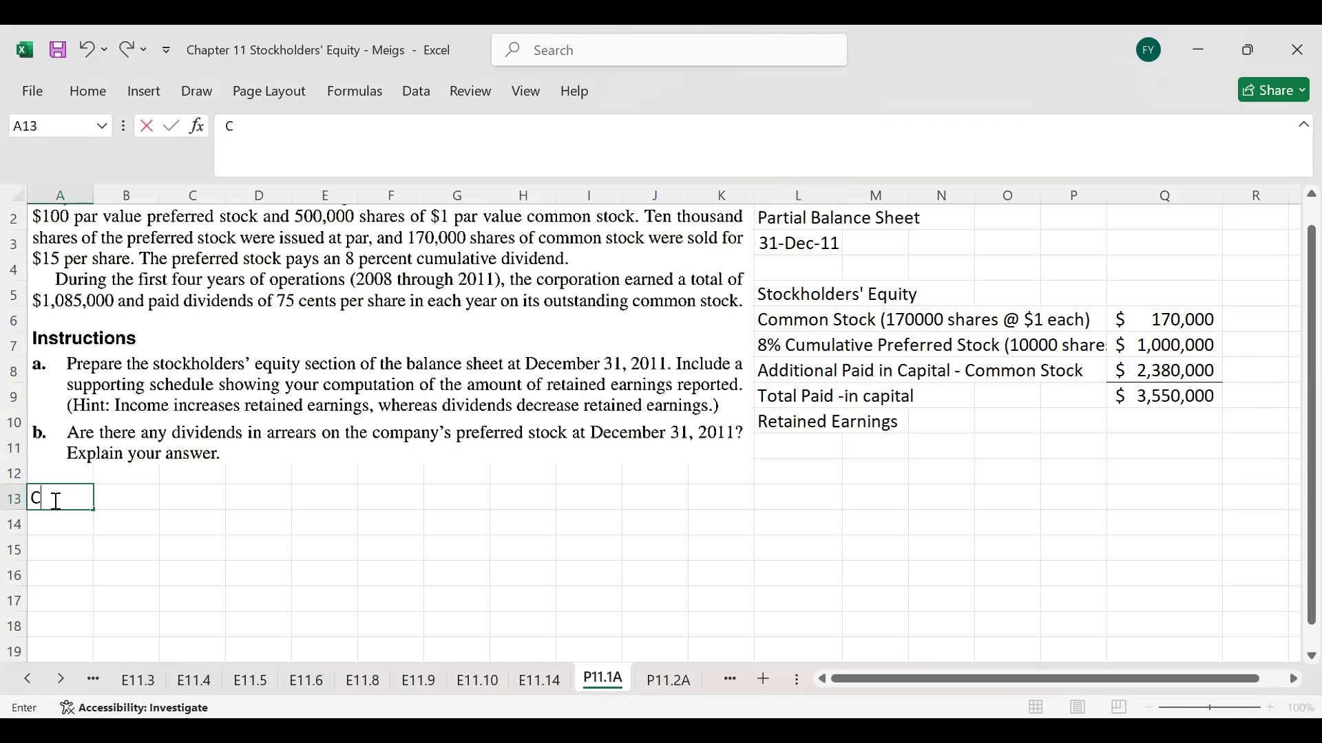
type("alculati")
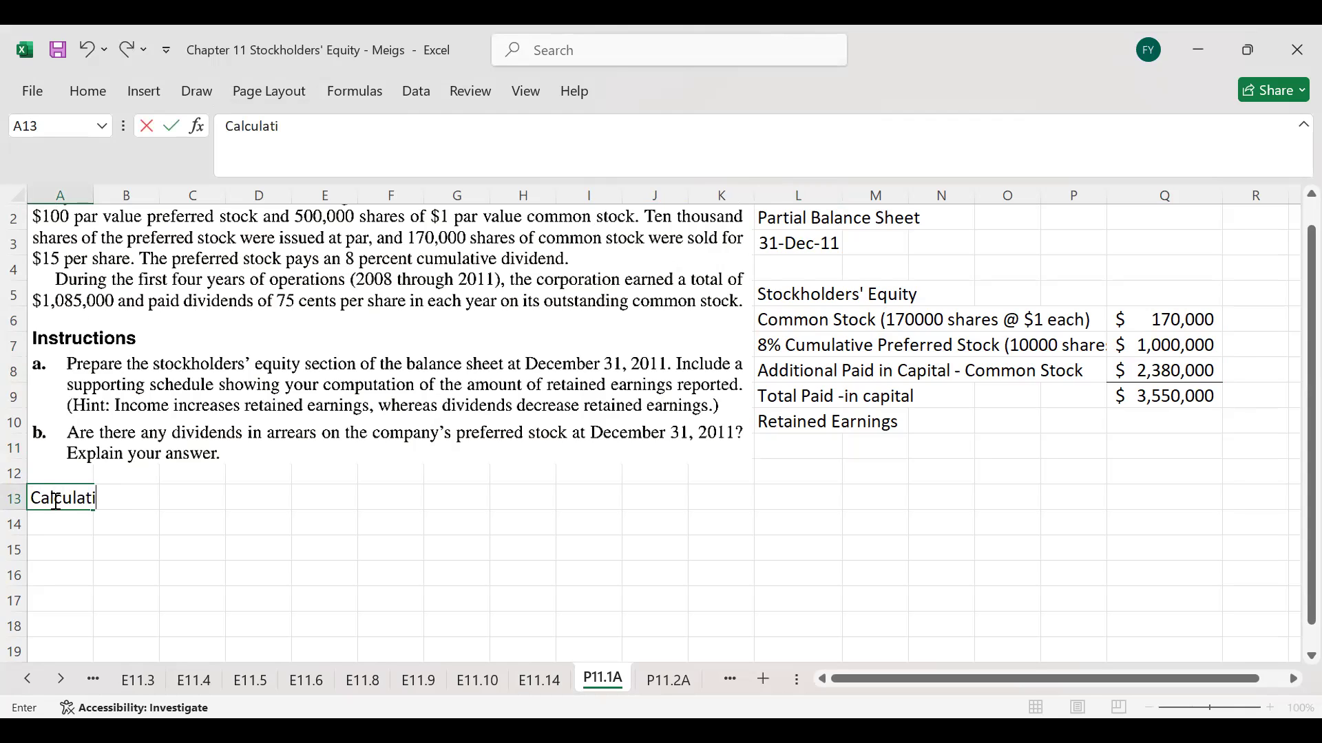
type("on of Retain")
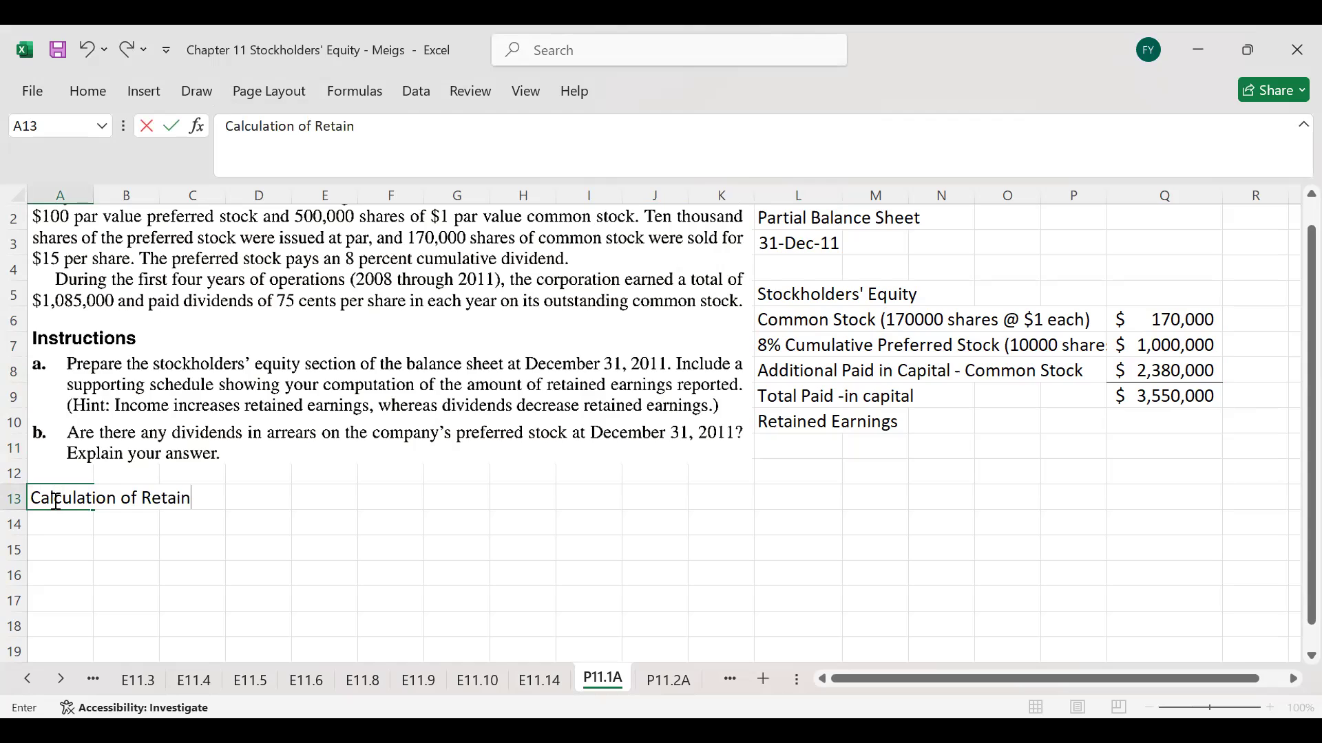
type("ed Earnings")
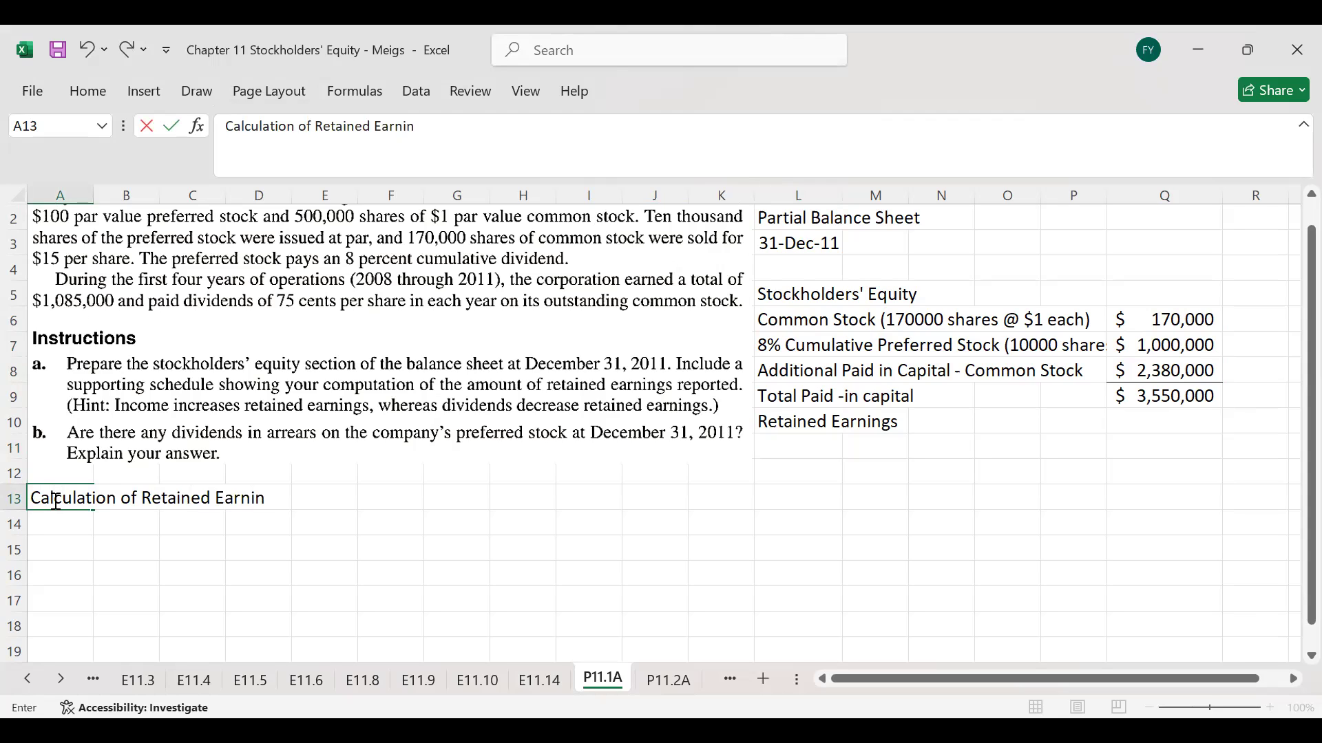
key("Return")
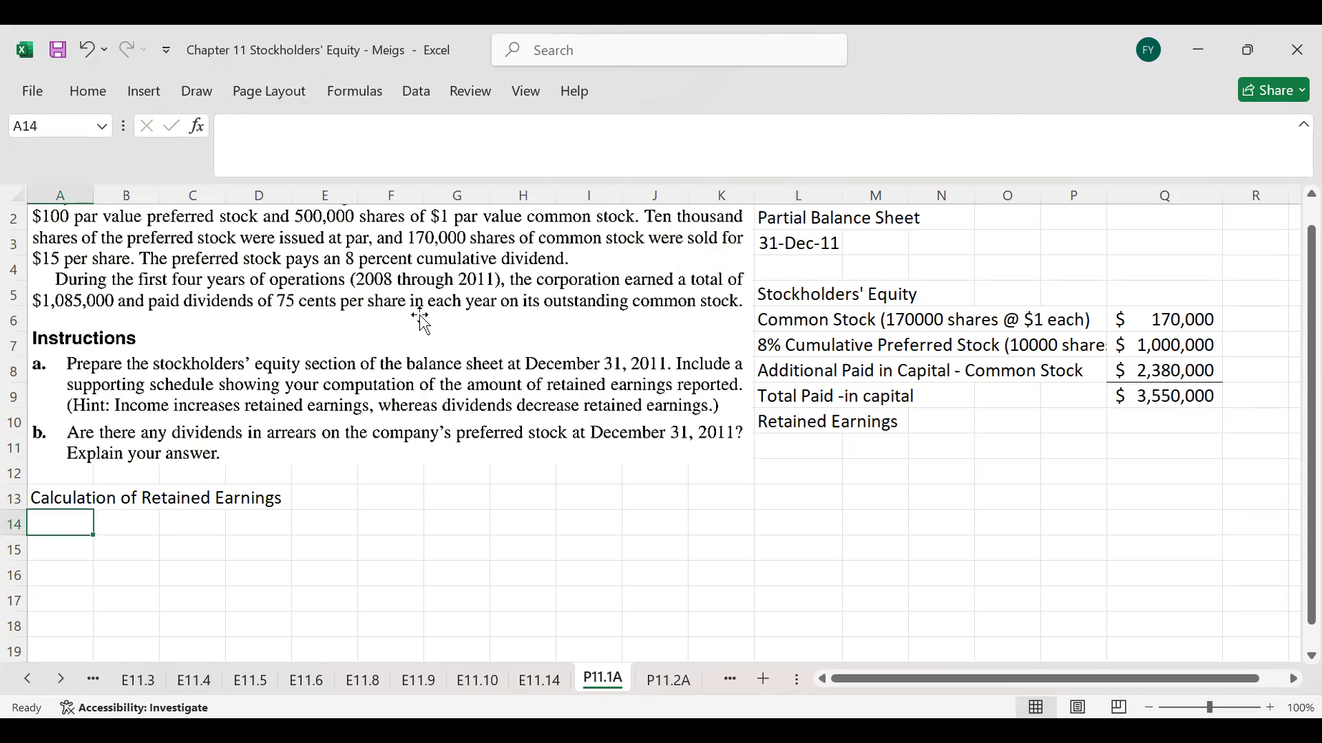
type("Ne")
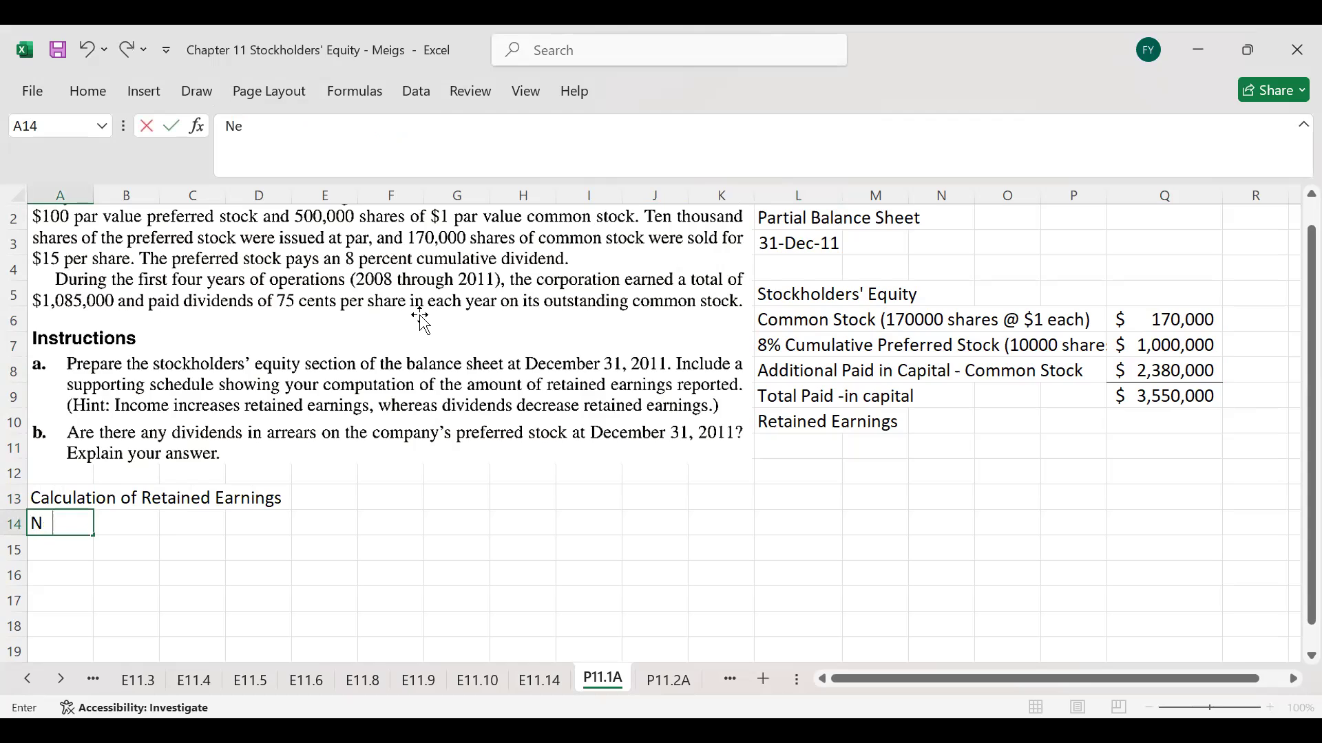
type("t Income (from 2008to 2011")
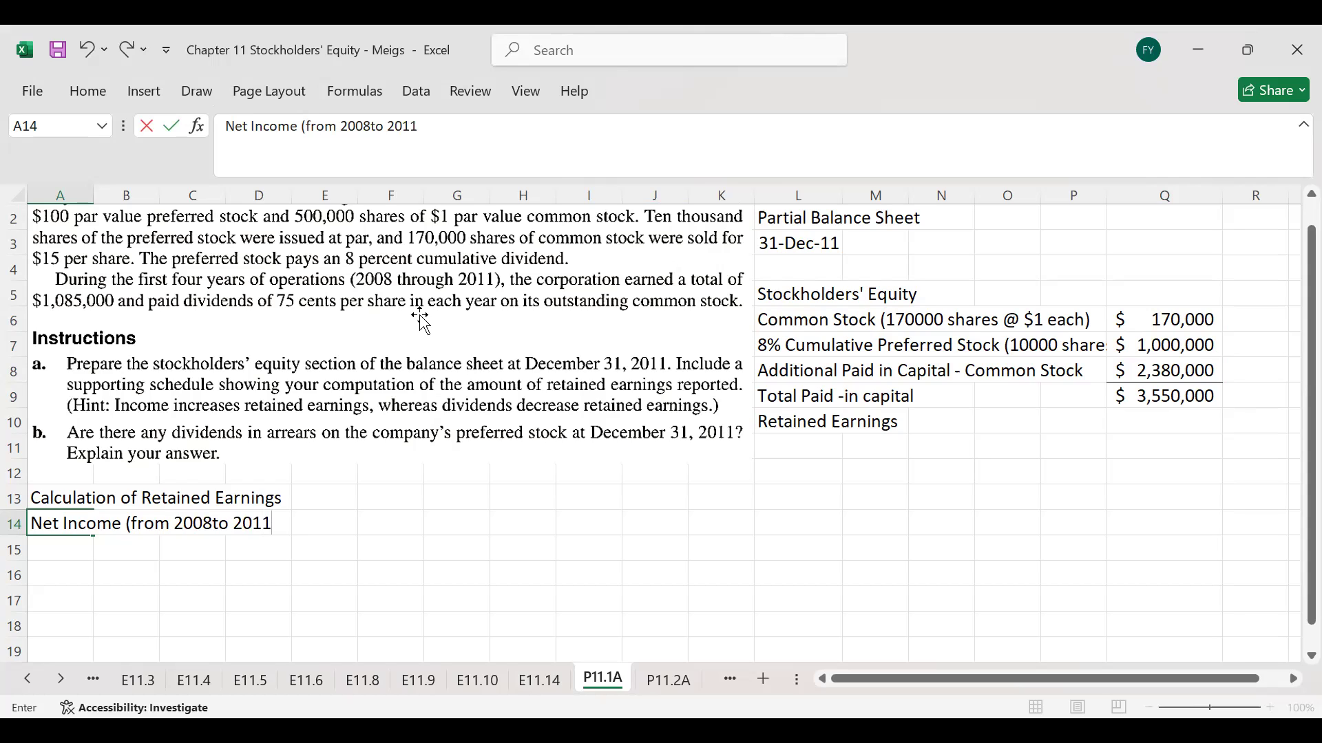
type(")")
key("Return")
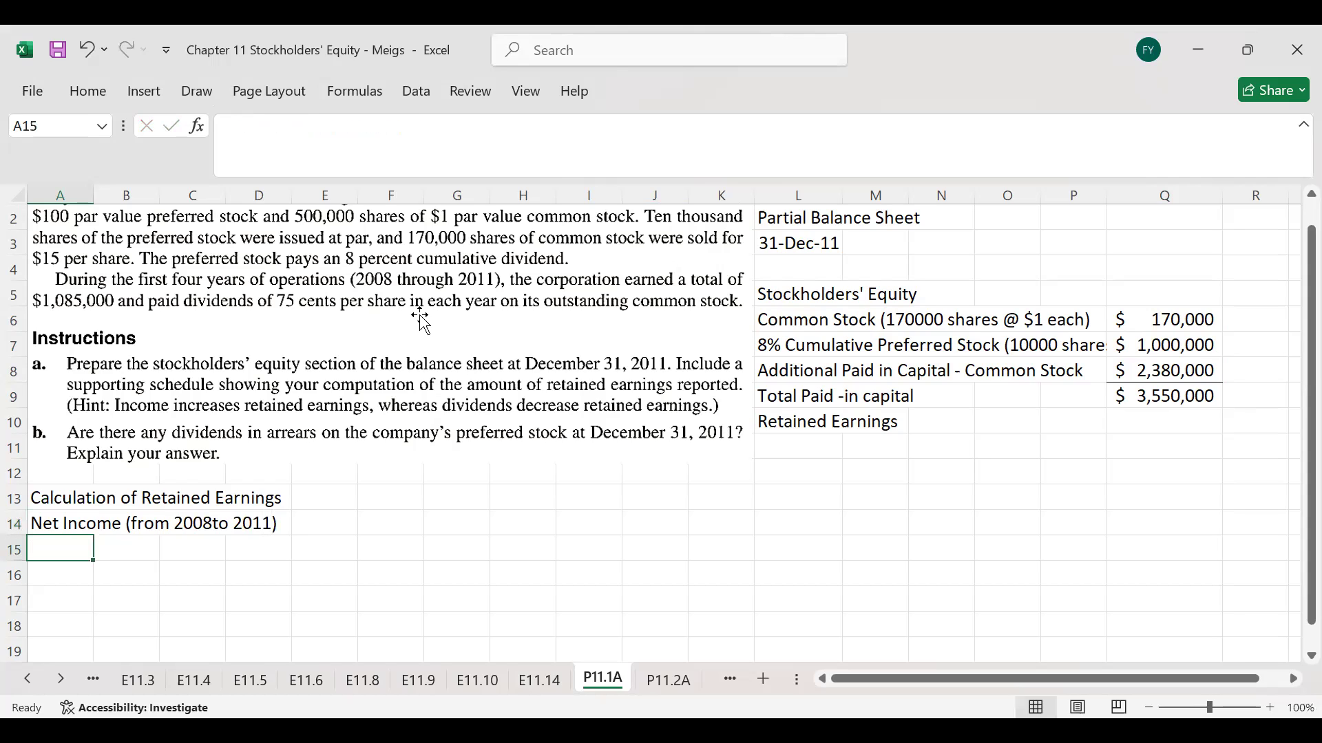
- Enter $1,085,000 in G14 as the net income amount
left_click(455, 521)
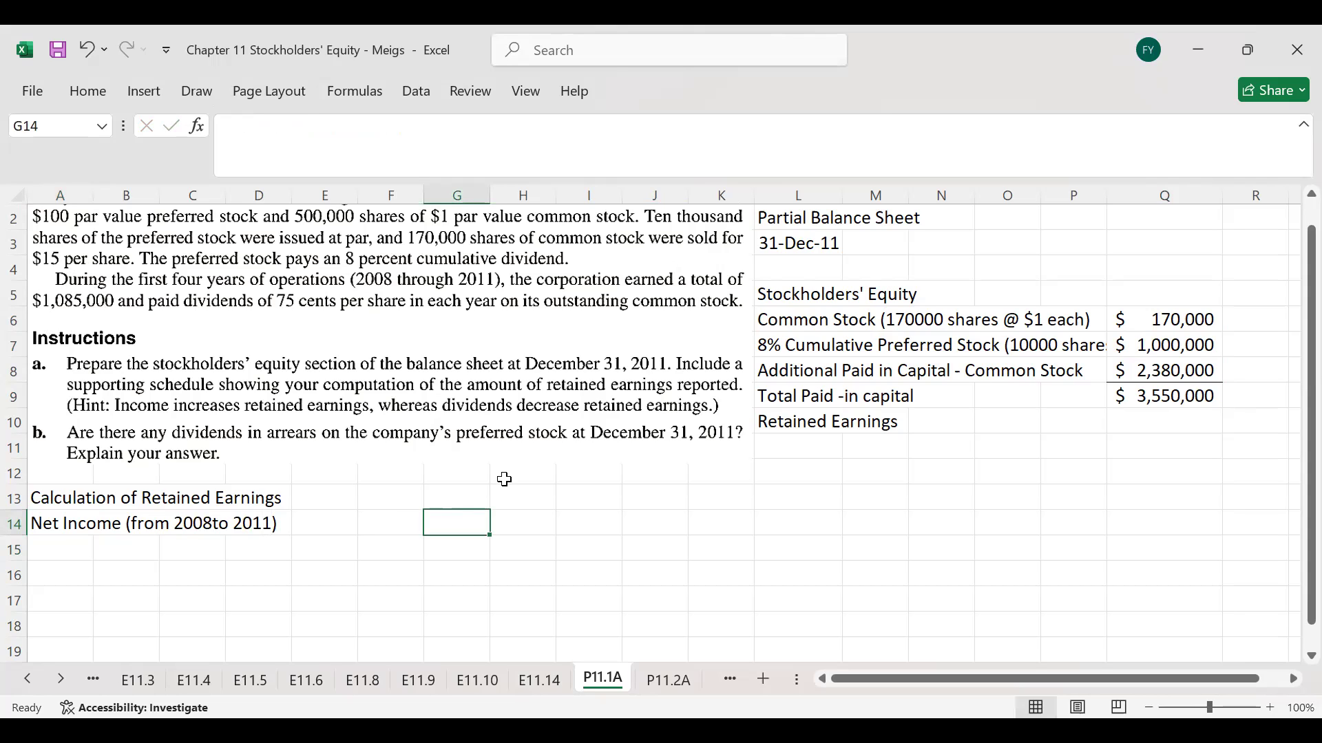
type("$1,0")
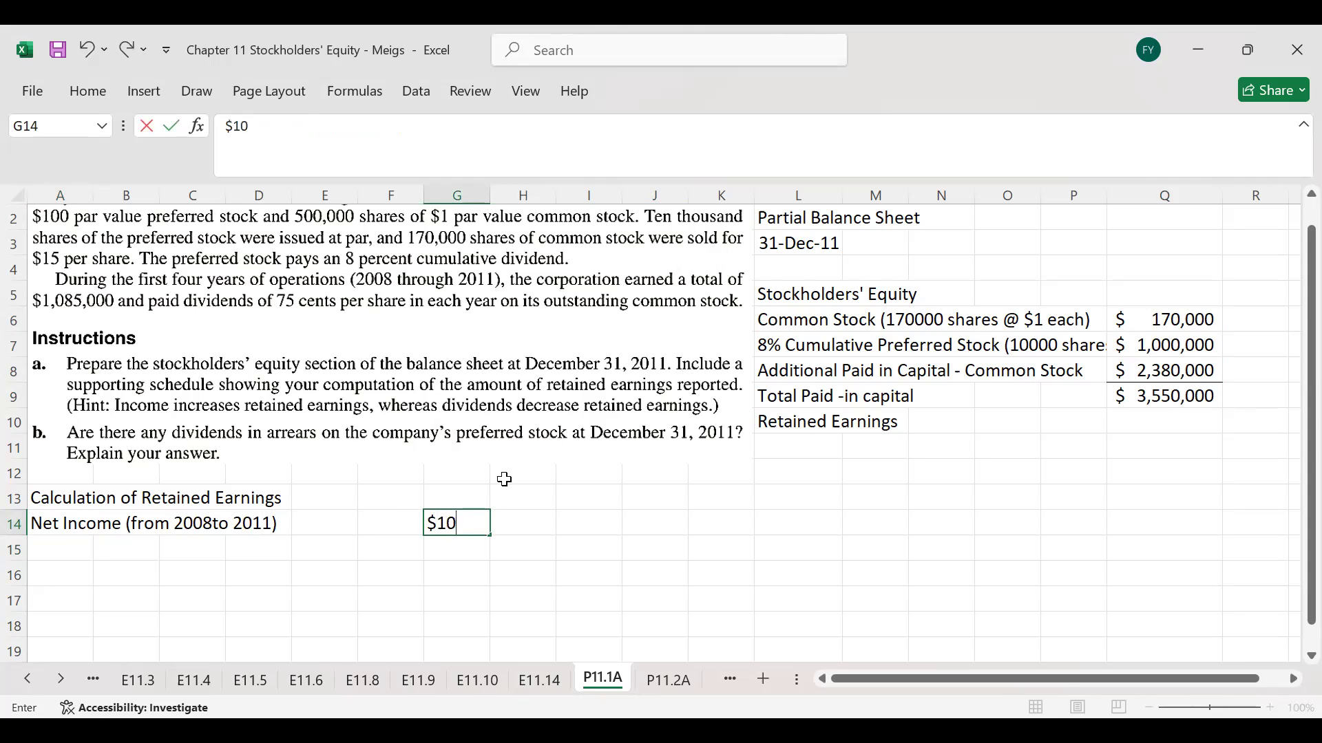
type("85,000")
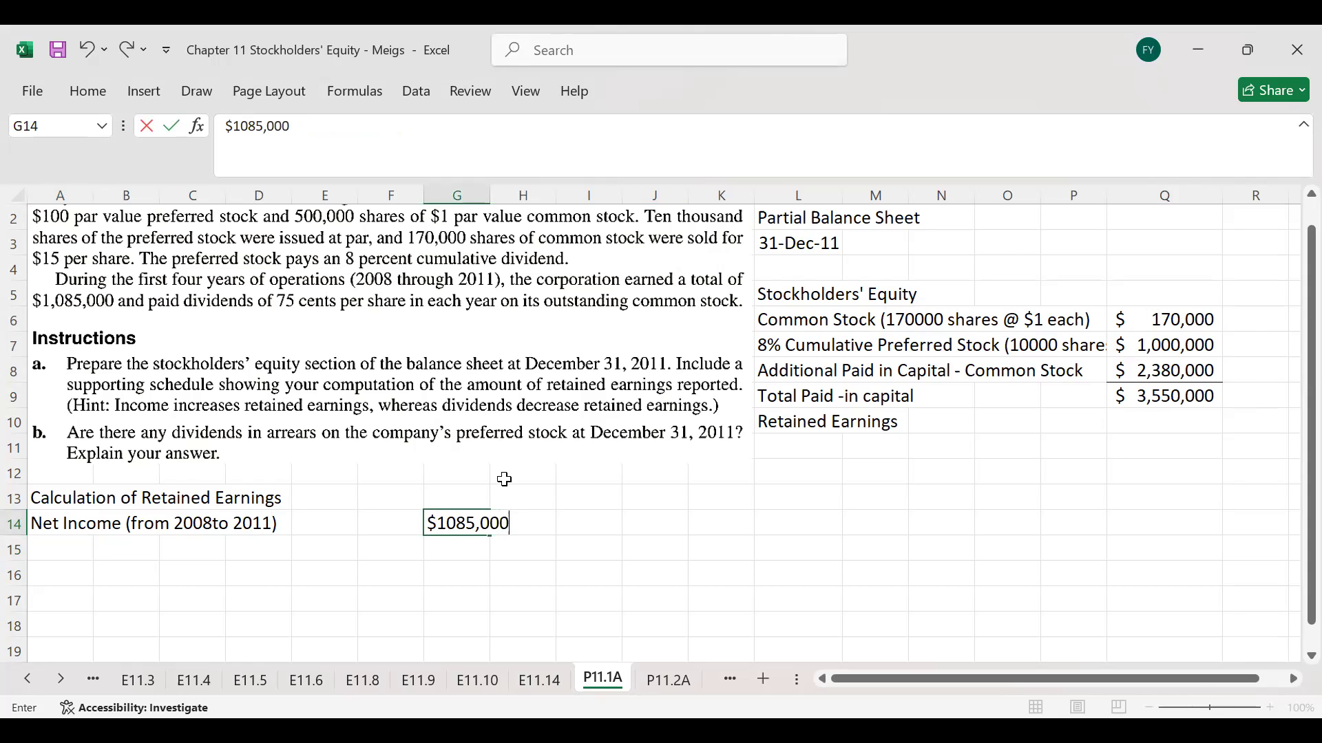
key("Return")
left_click(42, 548)
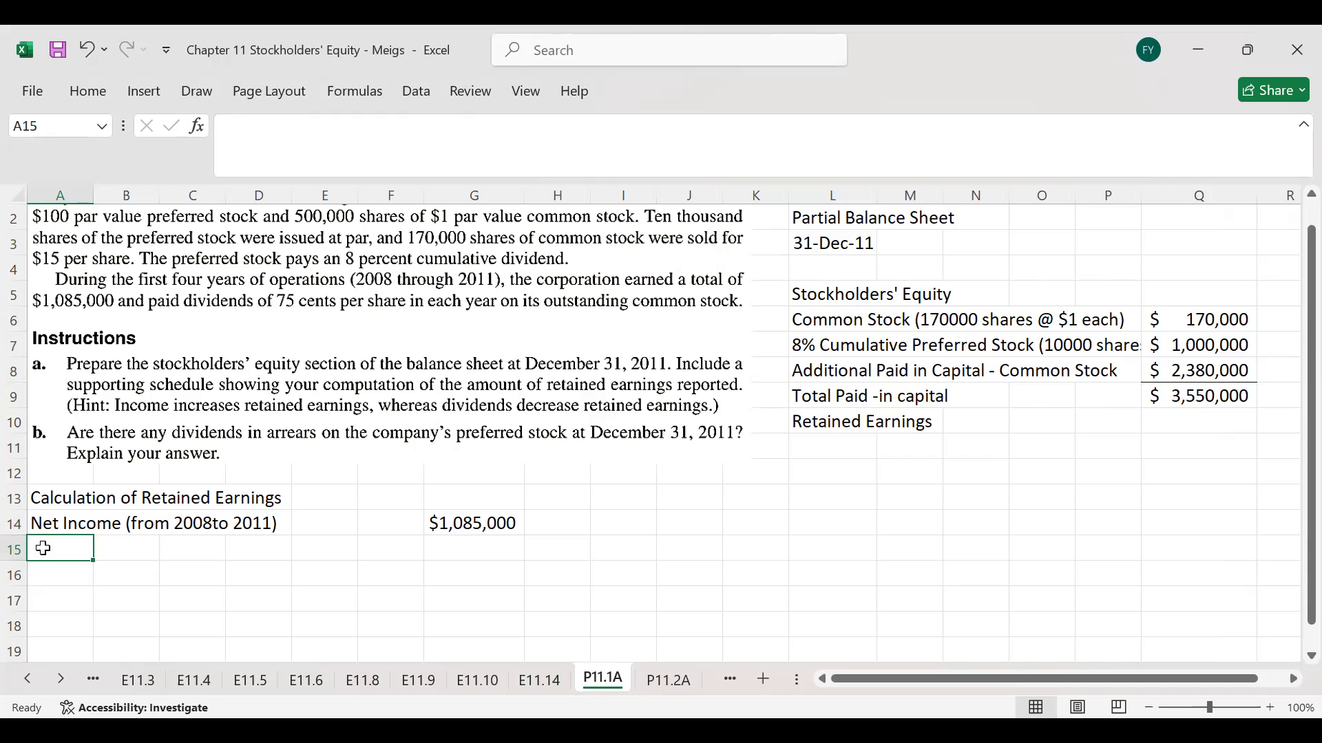
- Label A15 'Dividends on Cumulative Prefered Stock' and add the note ($1000000*8%*4) in A16
type("Dividends on Cumulative Prefered Stock")
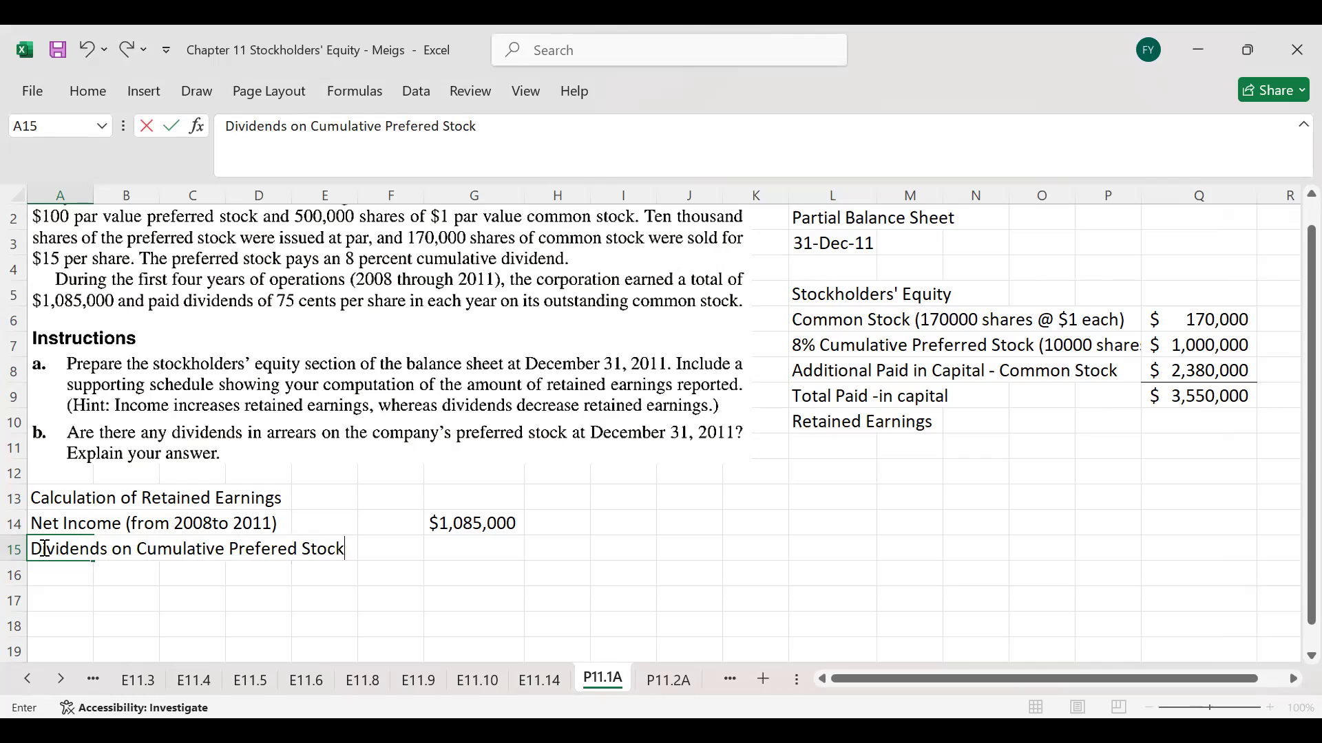
left_click(56, 572)
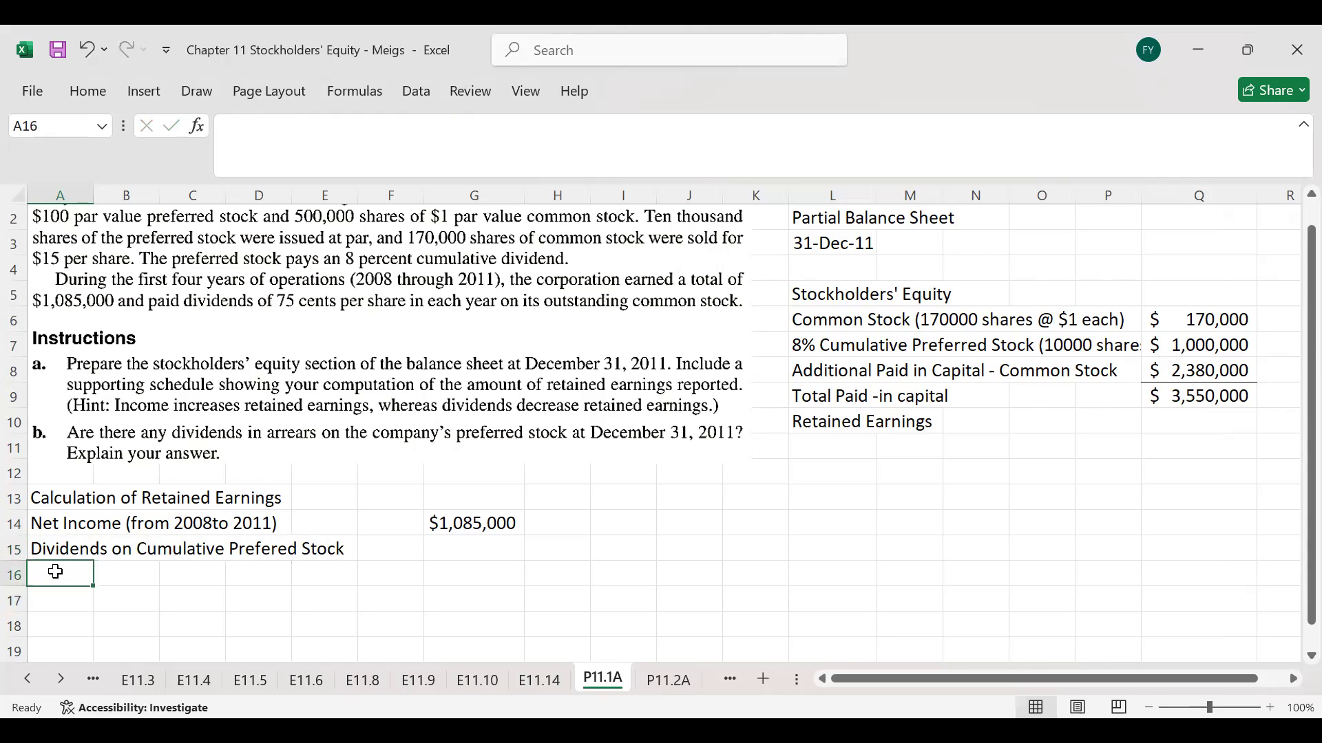
type("(")
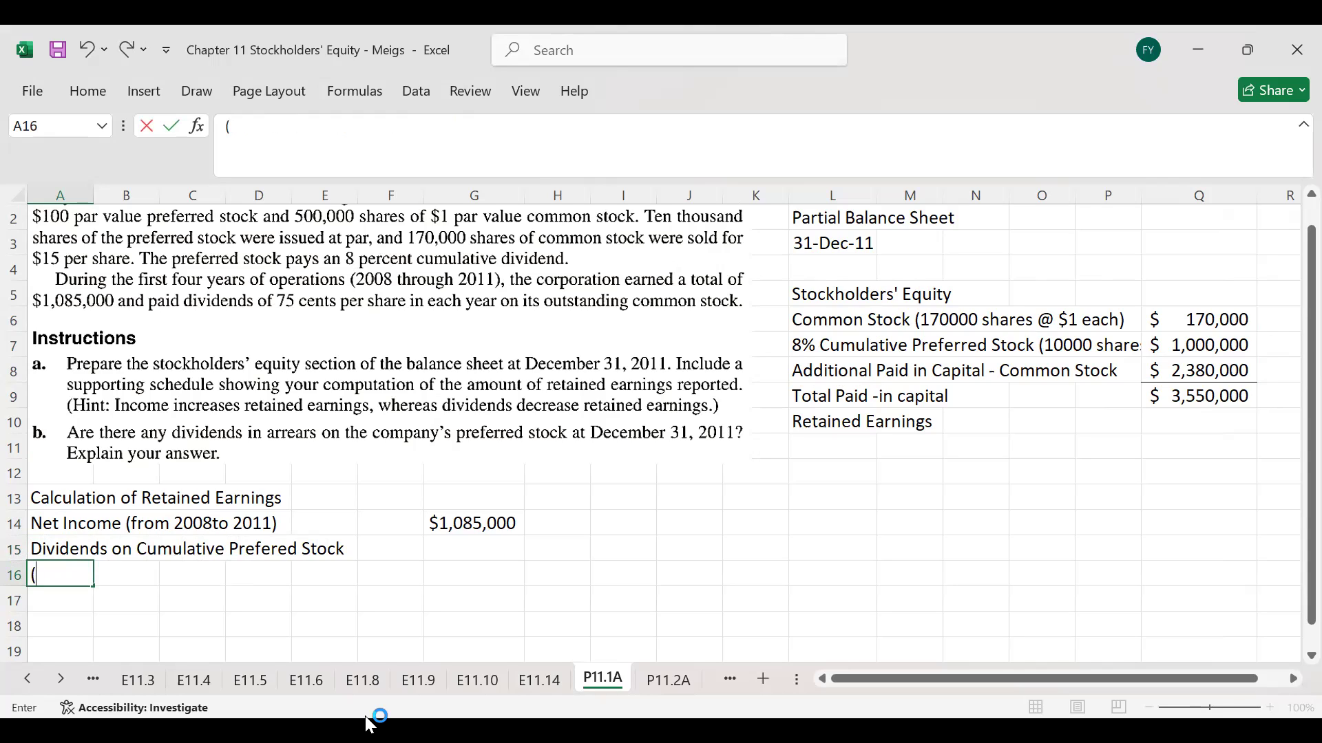
type("$1000000")
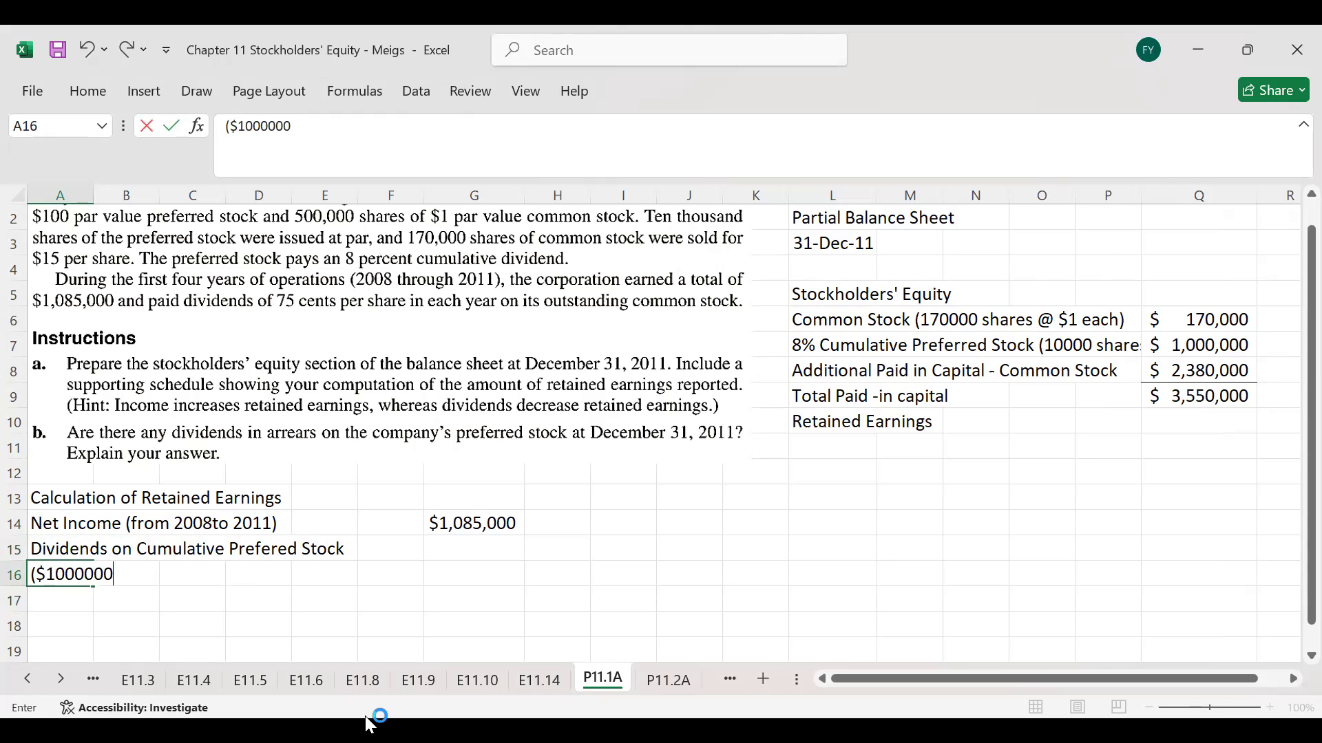
type("*8%*4")
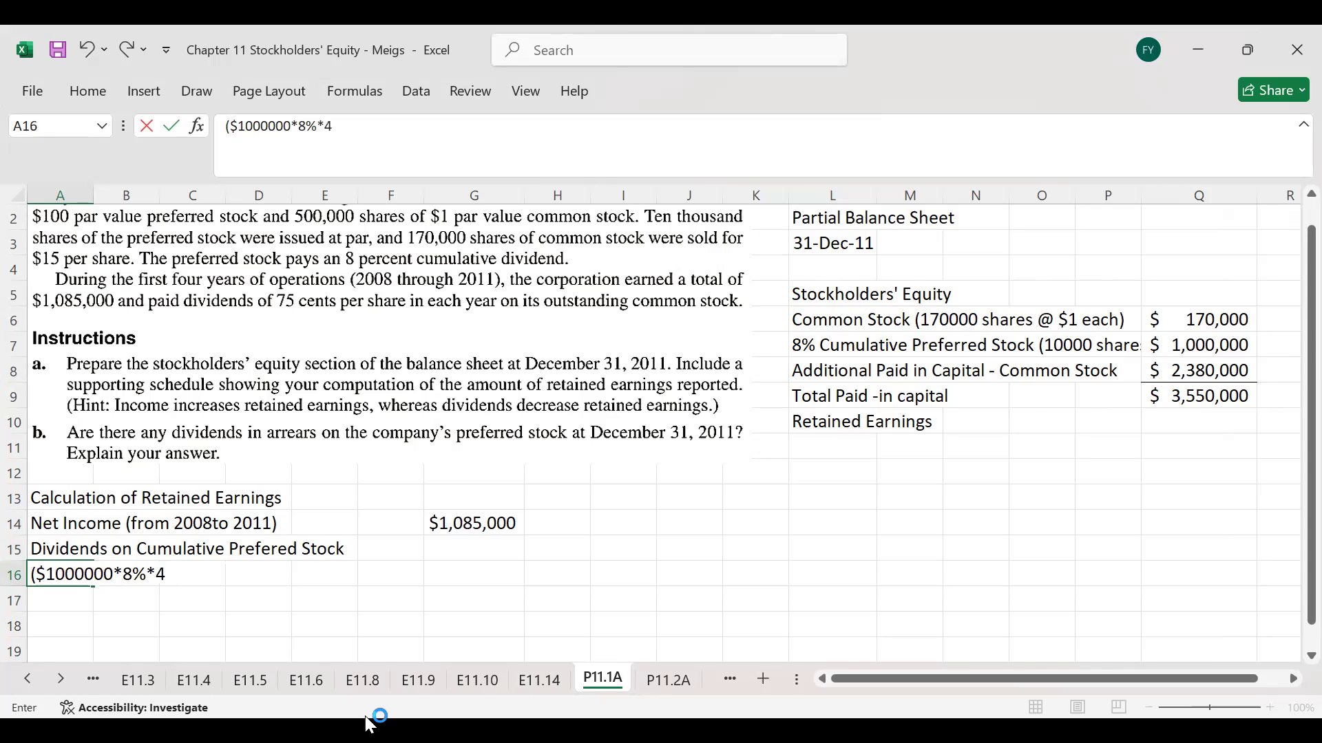
type(")")
- Enter the formula =1000000*8%*4 in G16 for the preferred dividends
left_click(473, 569)
type("=1")
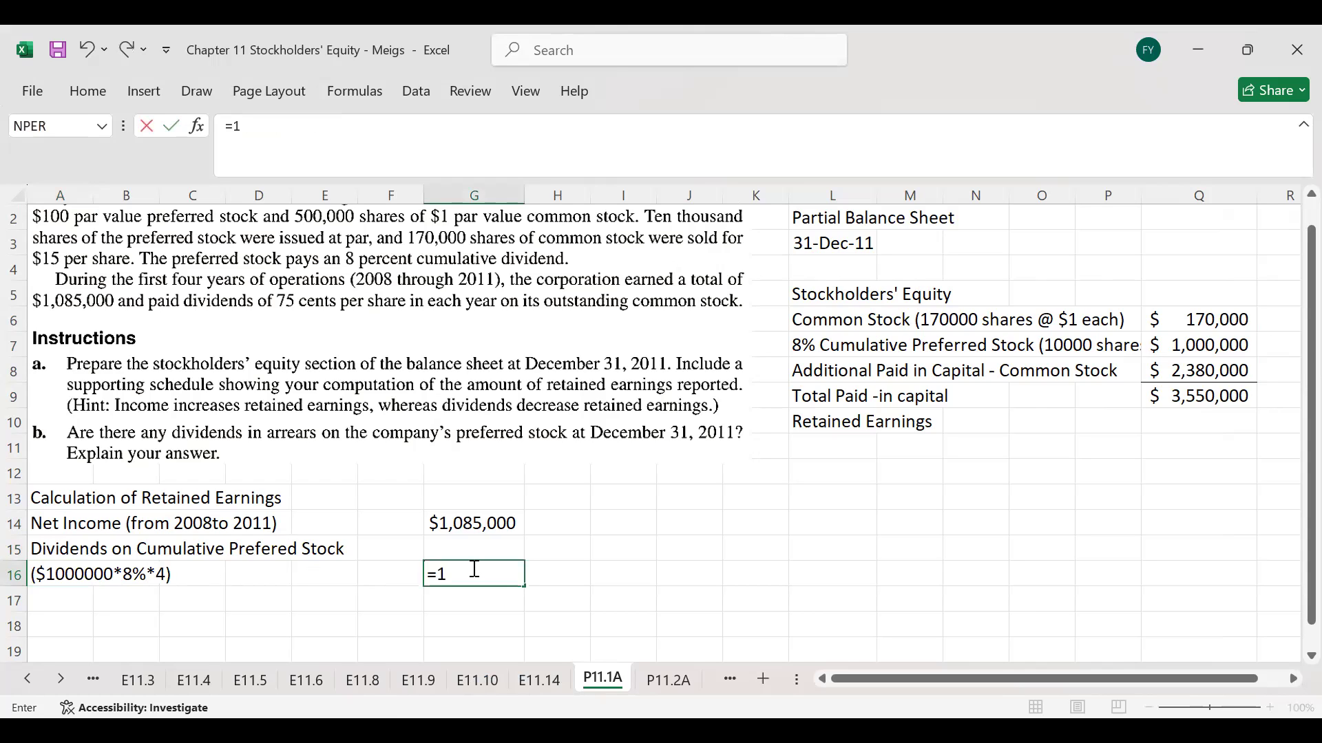
type("000000")
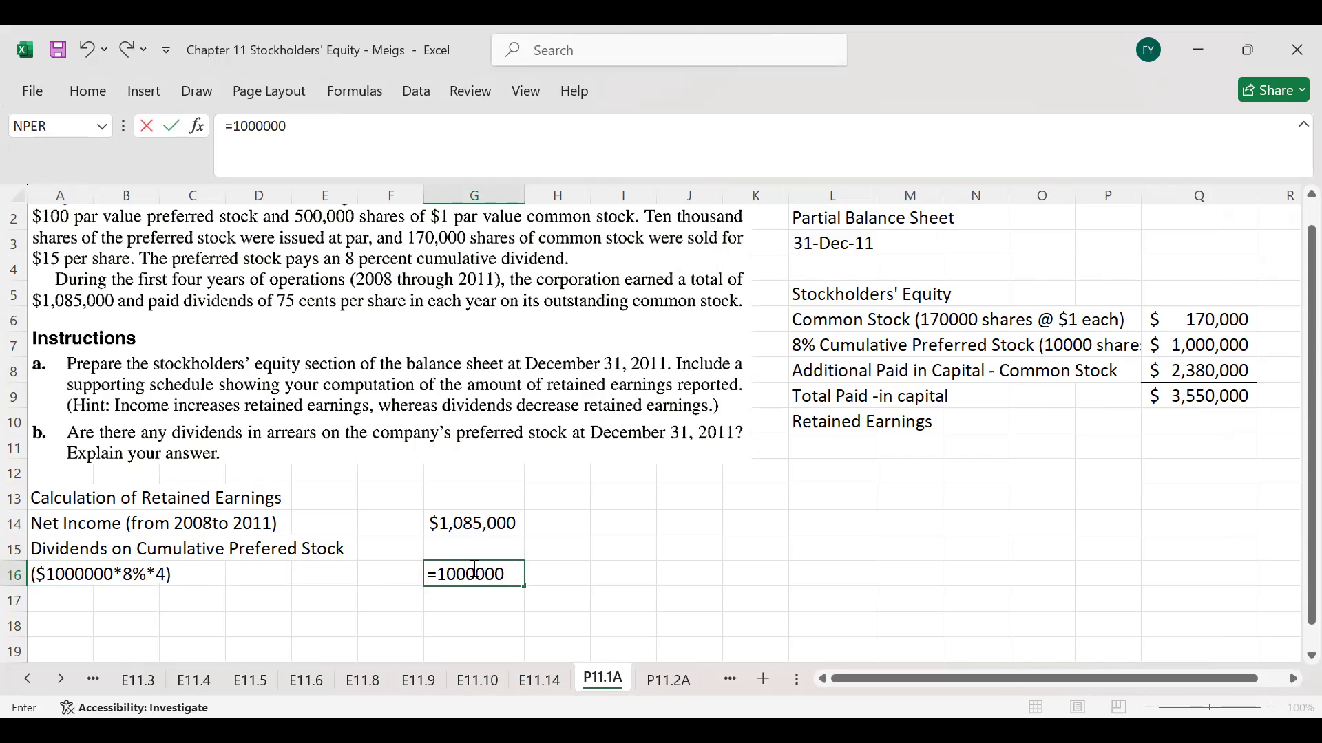
type("*8%*4")
key("Return")
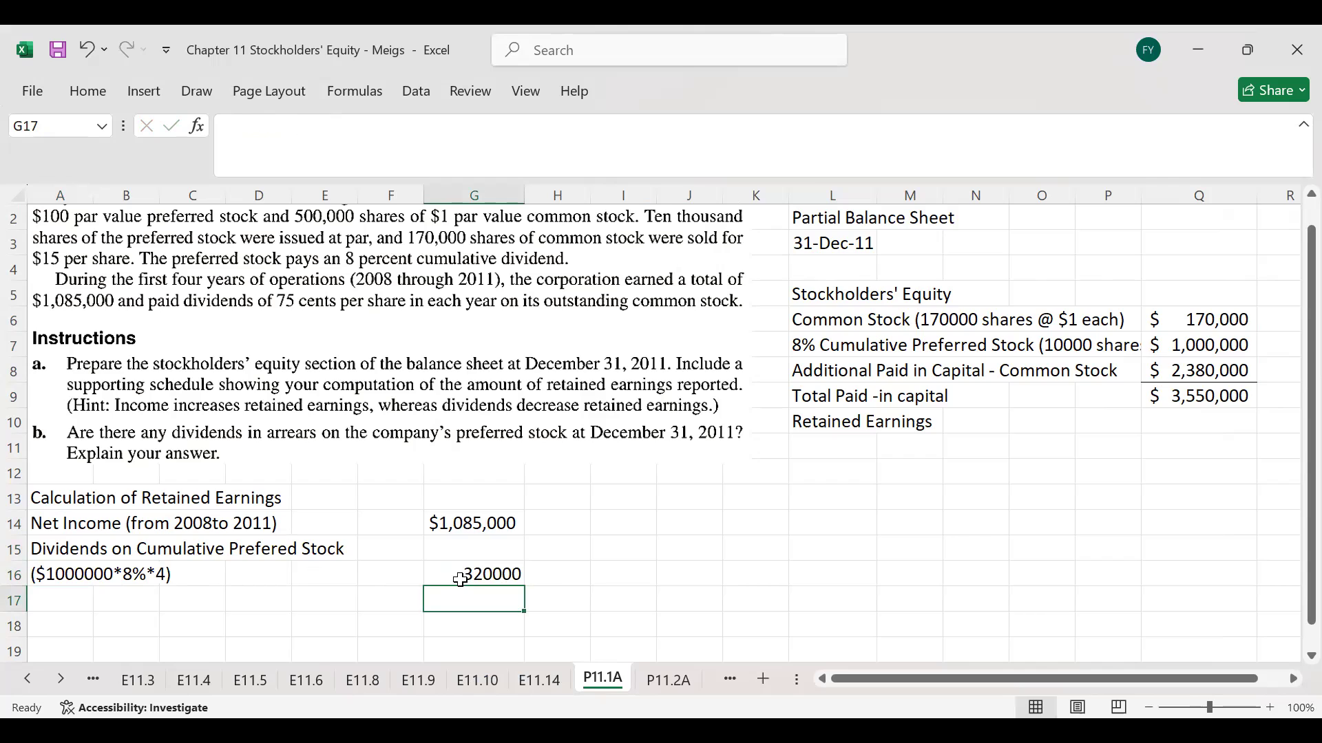
- Format G16 in Accounting format with no decimals, showing $ 320,000
left_click(460, 576)
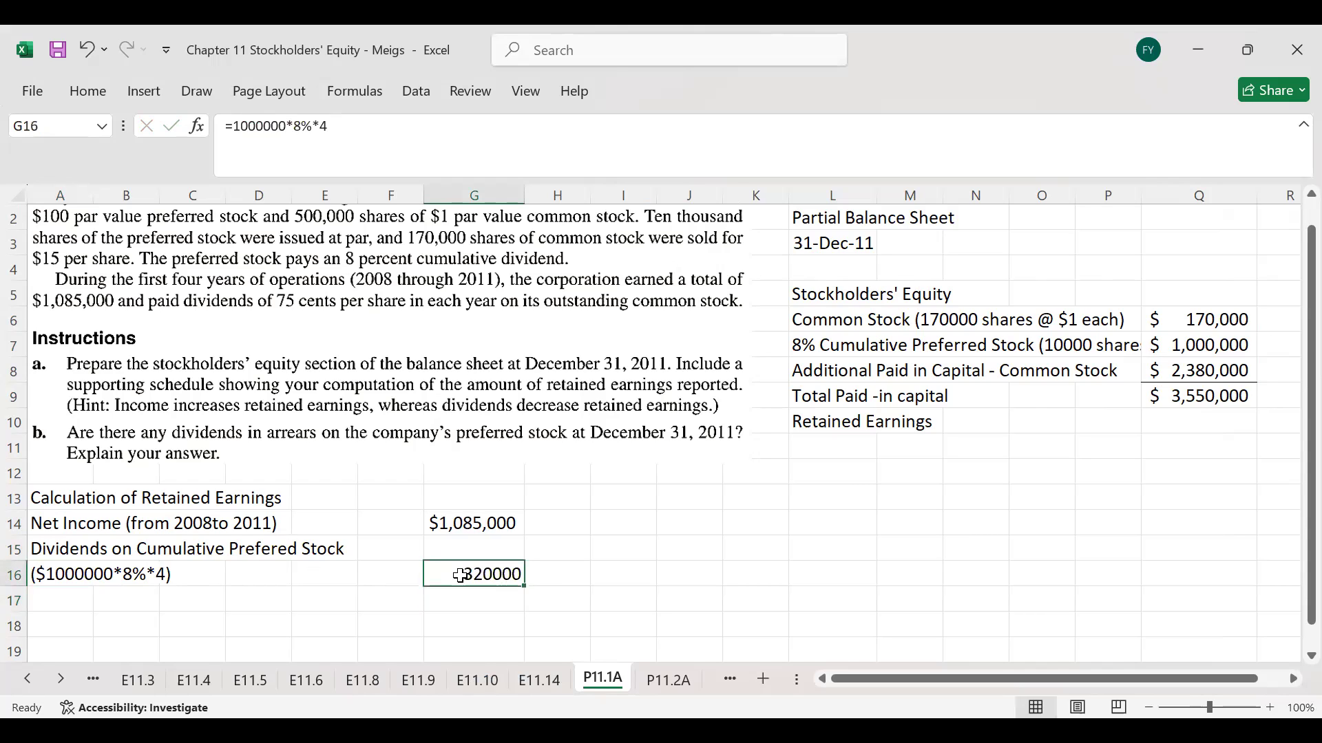
left_click(96, 91)
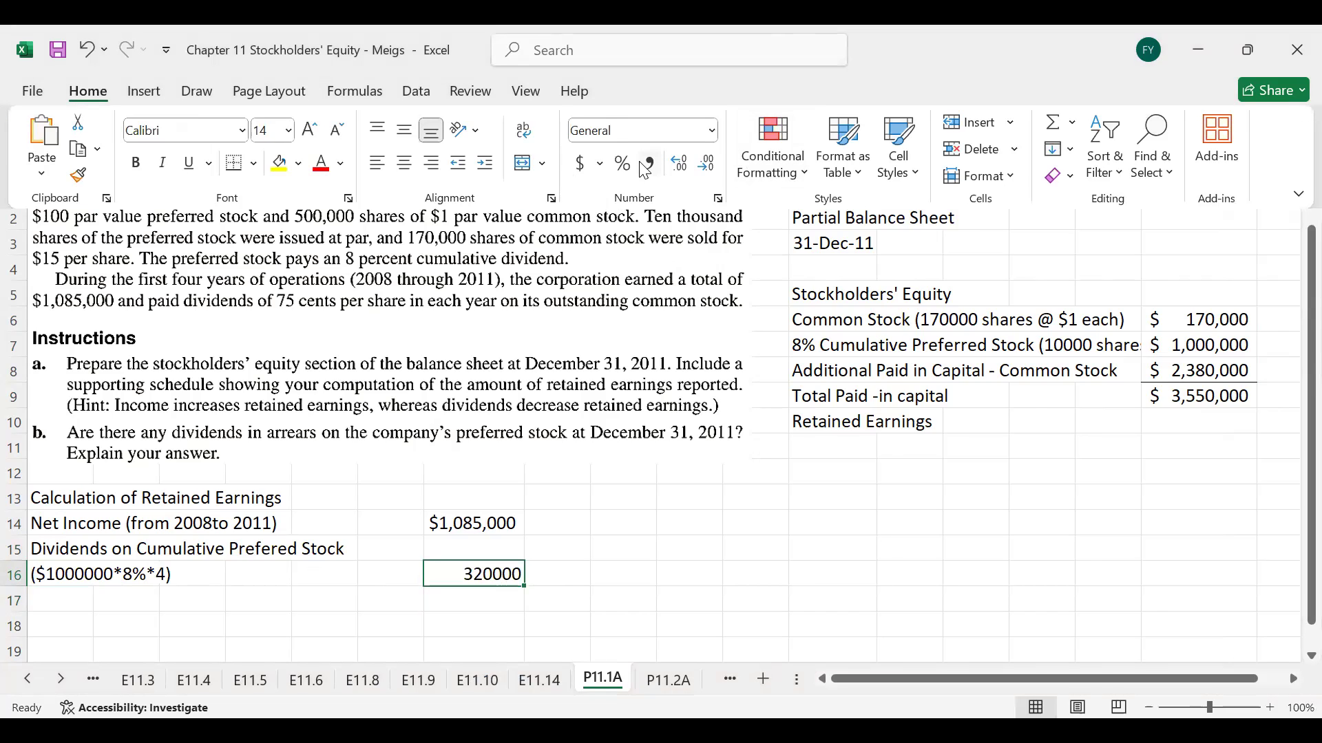
left_click(580, 163)
left_click(709, 165)
left_click(710, 165)
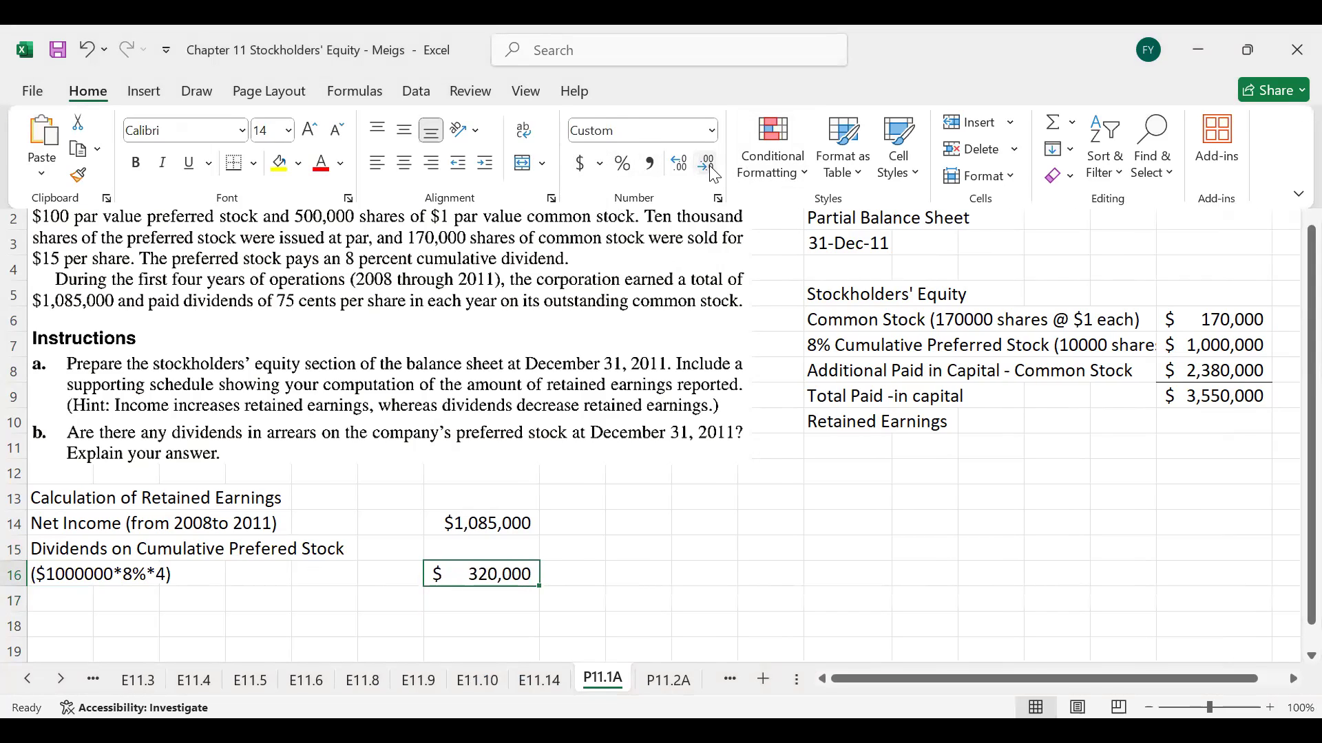
left_click(63, 597)
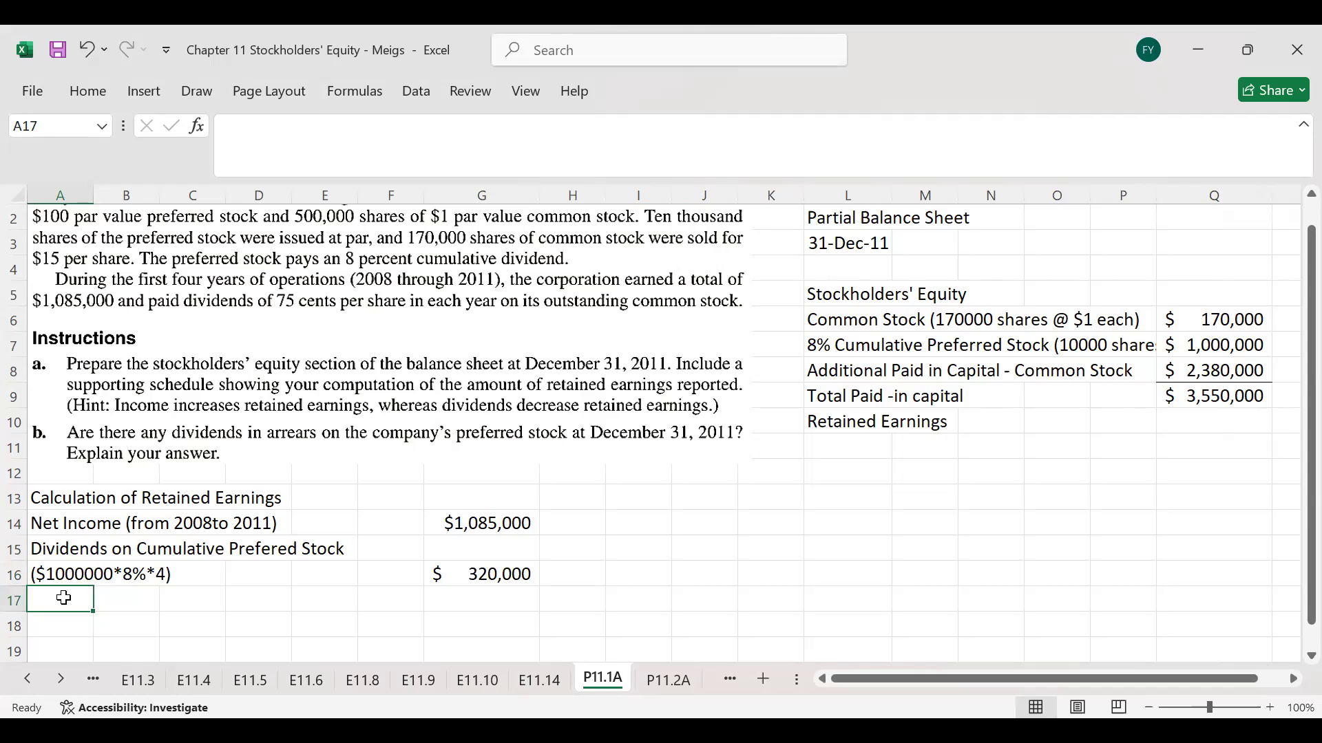
type("Dividends on Cumulative Prefered Stock")
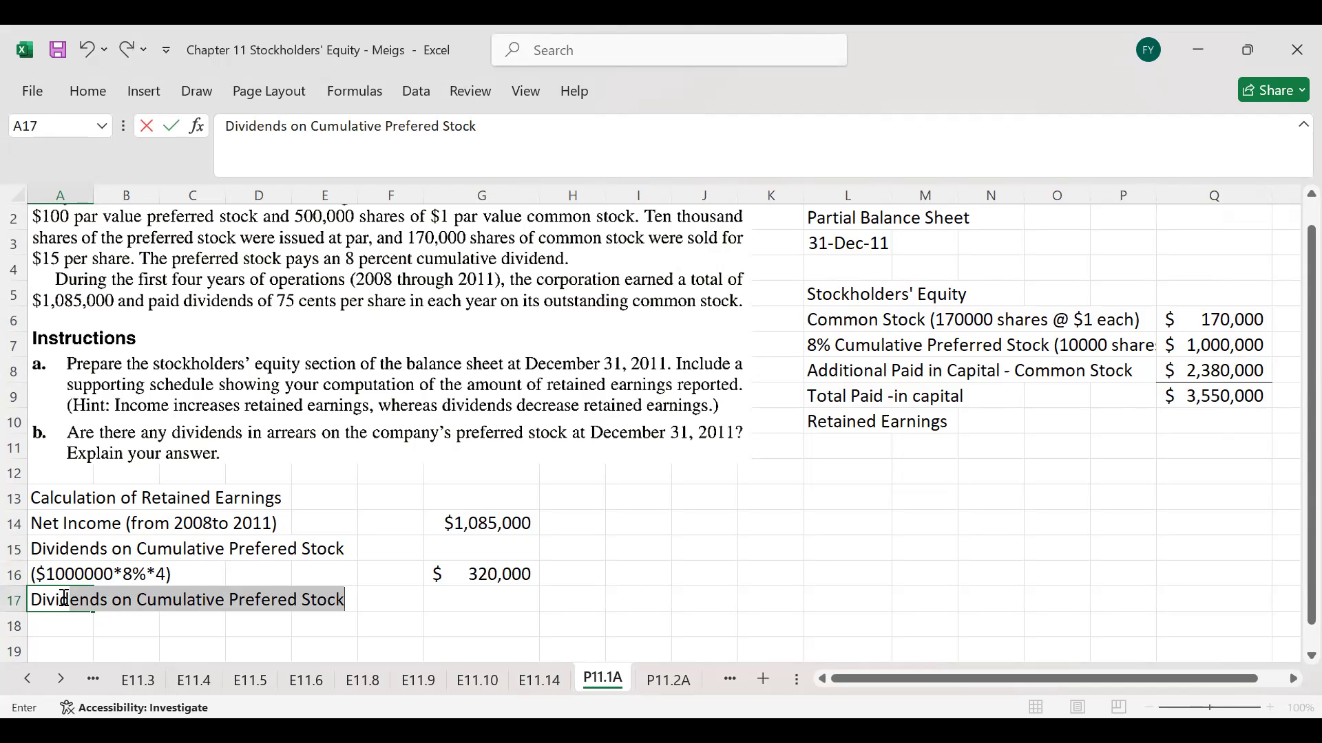
- Edit the A17 label to read 'Dividends on common Stock'
left_click_drag(313, 133, 443, 131)
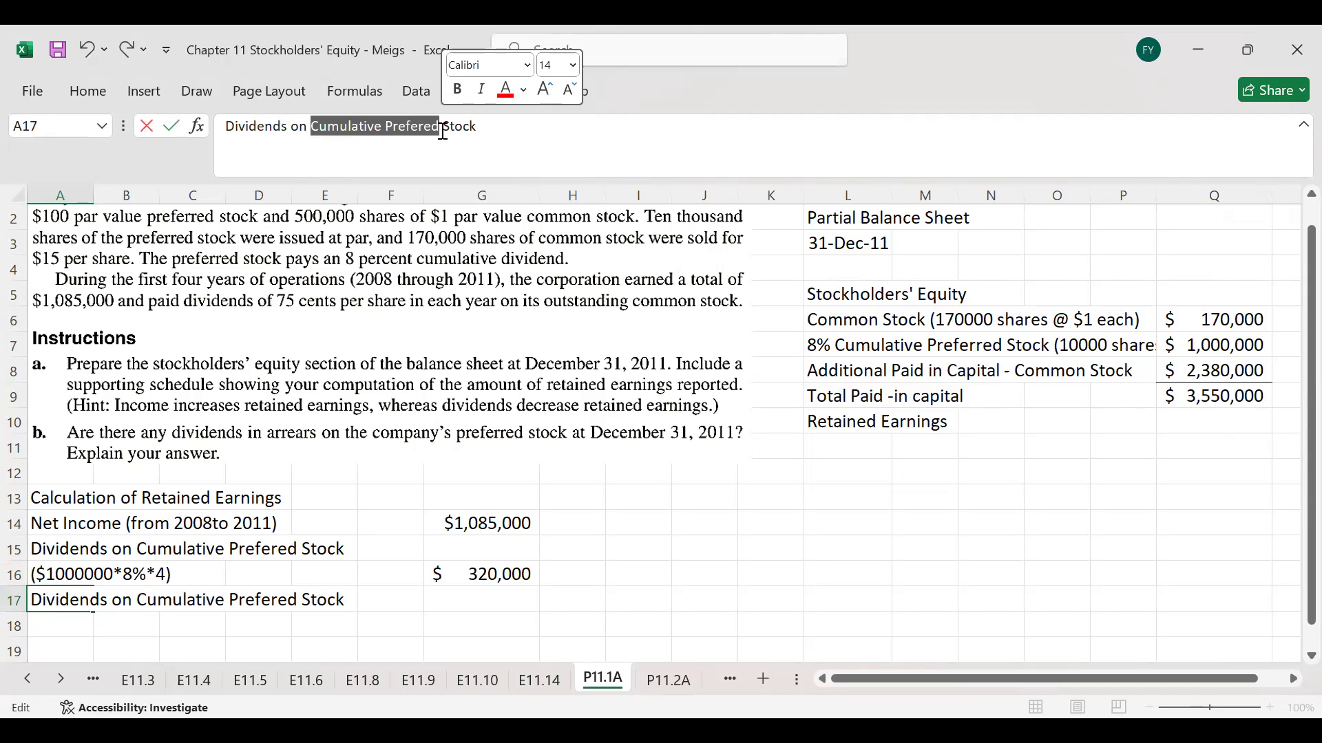
type("common")
key("Return")
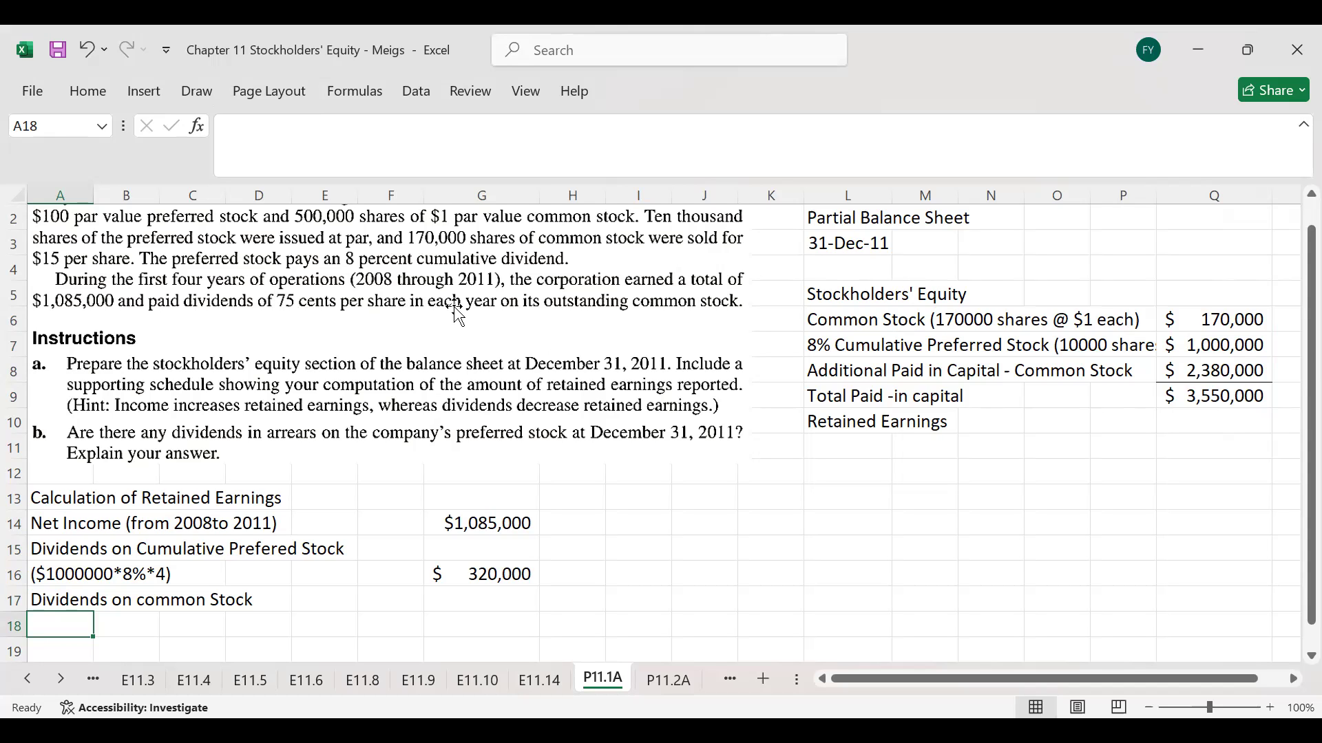
- Type the note (170000 shares * $0.75 * 4) in A18
type("(")
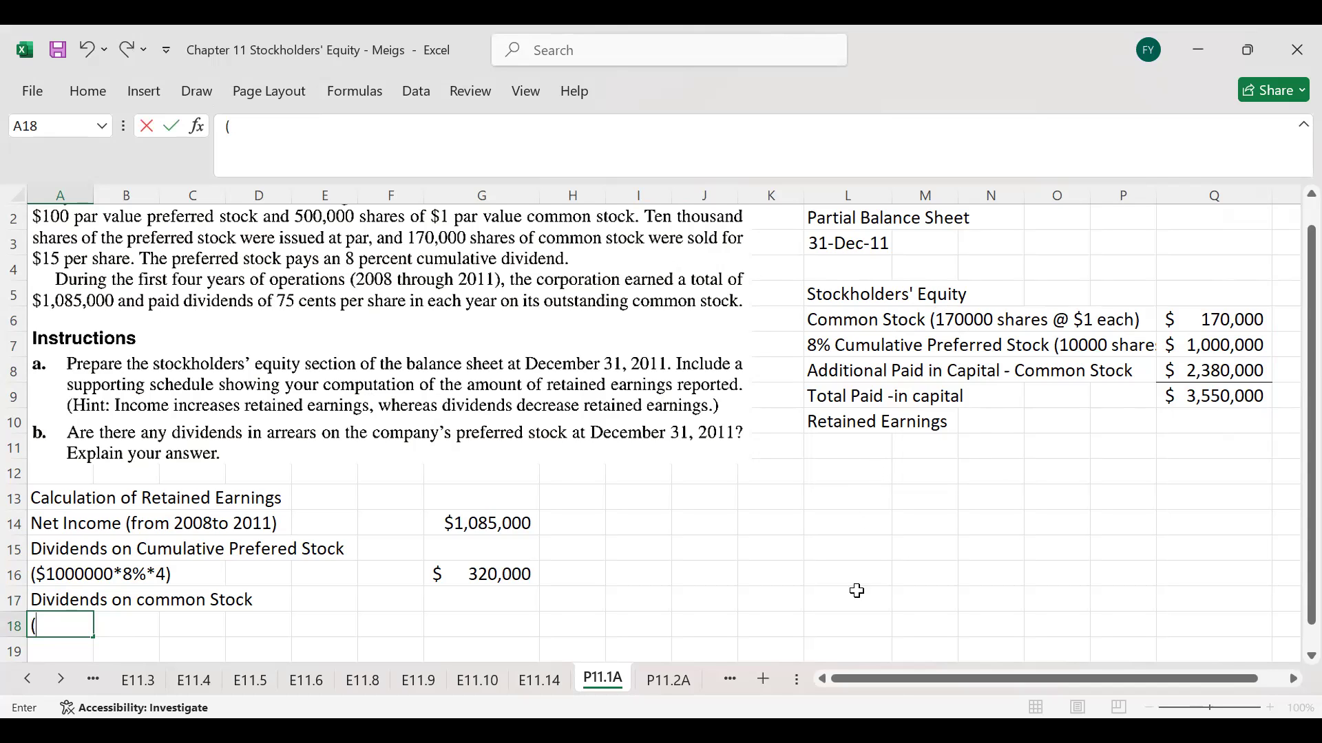
type("170000 shares")
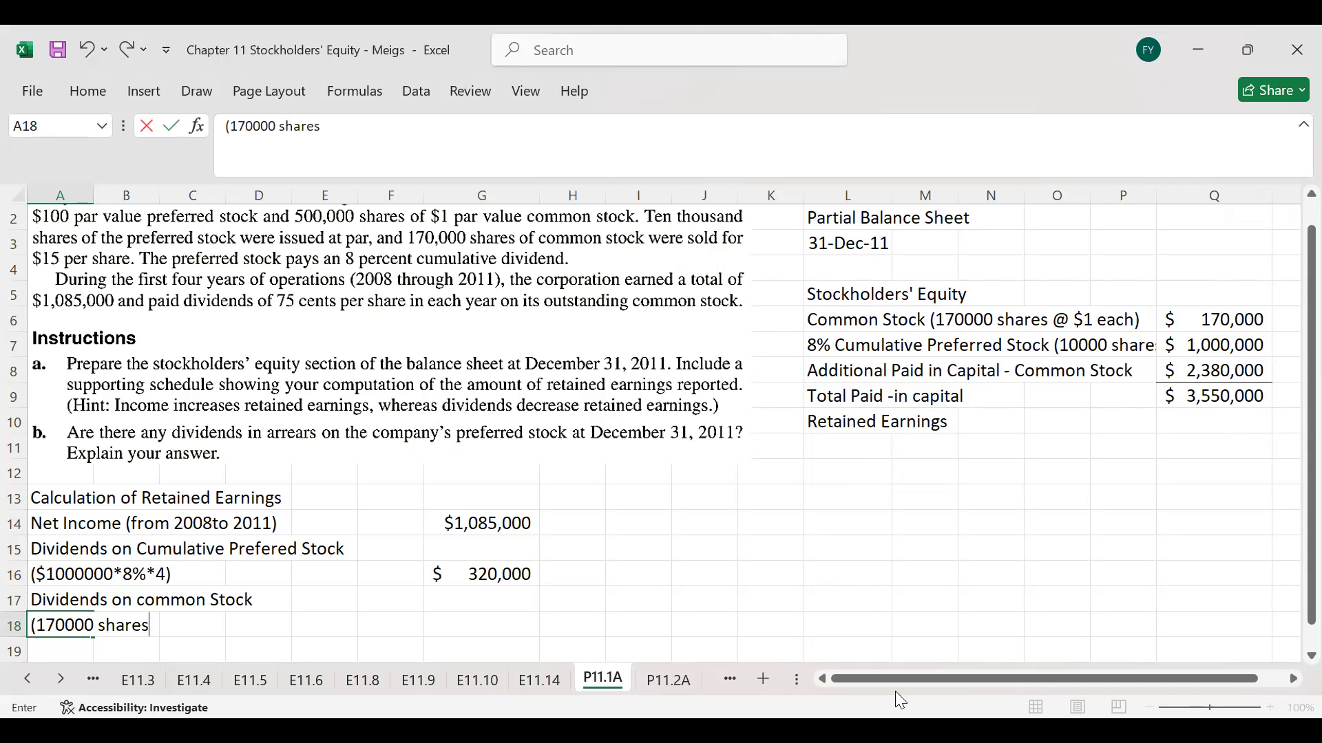
type(" *0")
key("BackSpace")
type("$0.75 *")
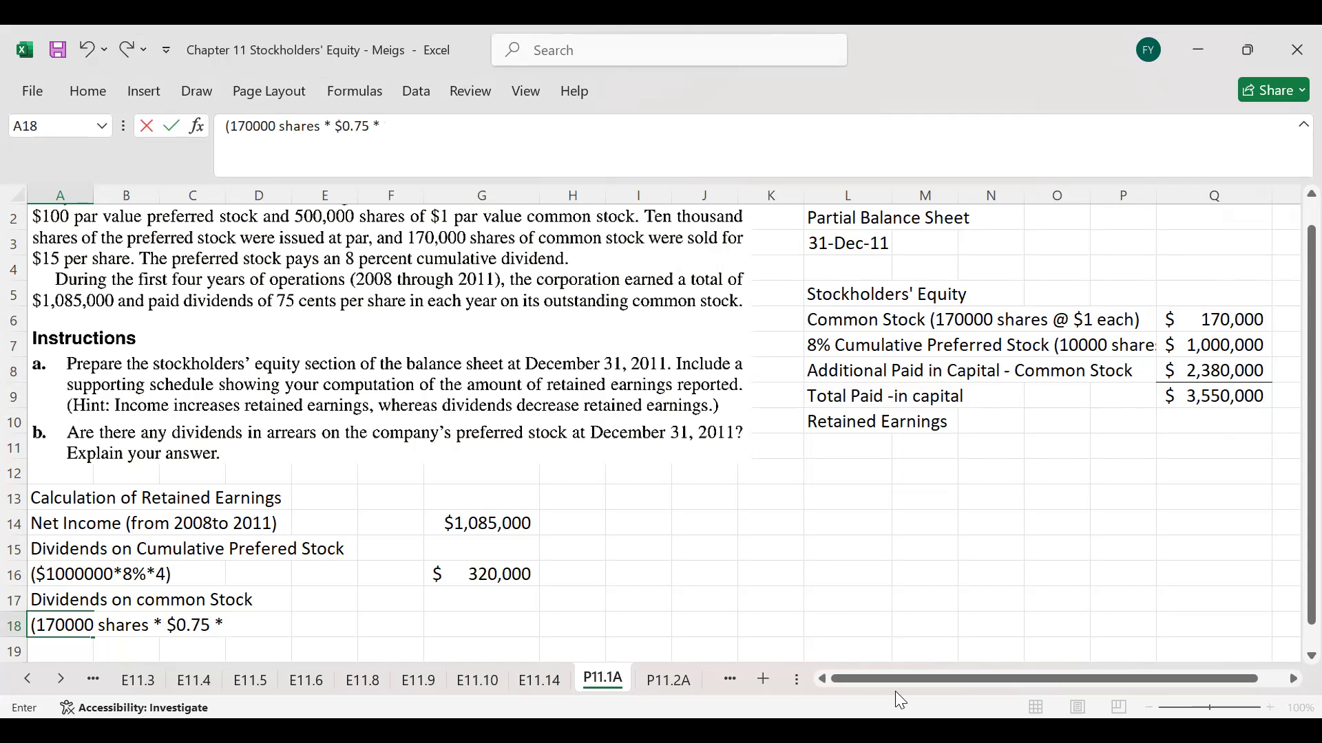
type(" 4)")
left_click(485, 627)
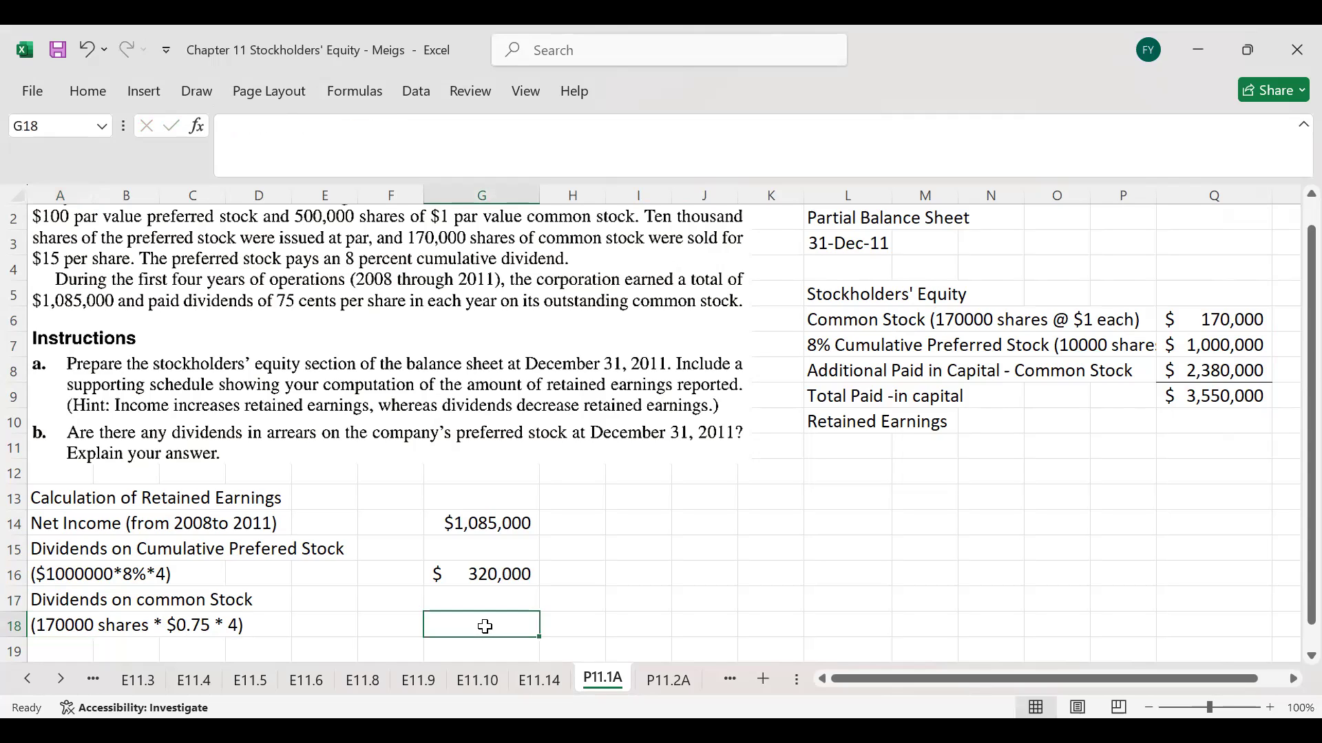
type("-=17")
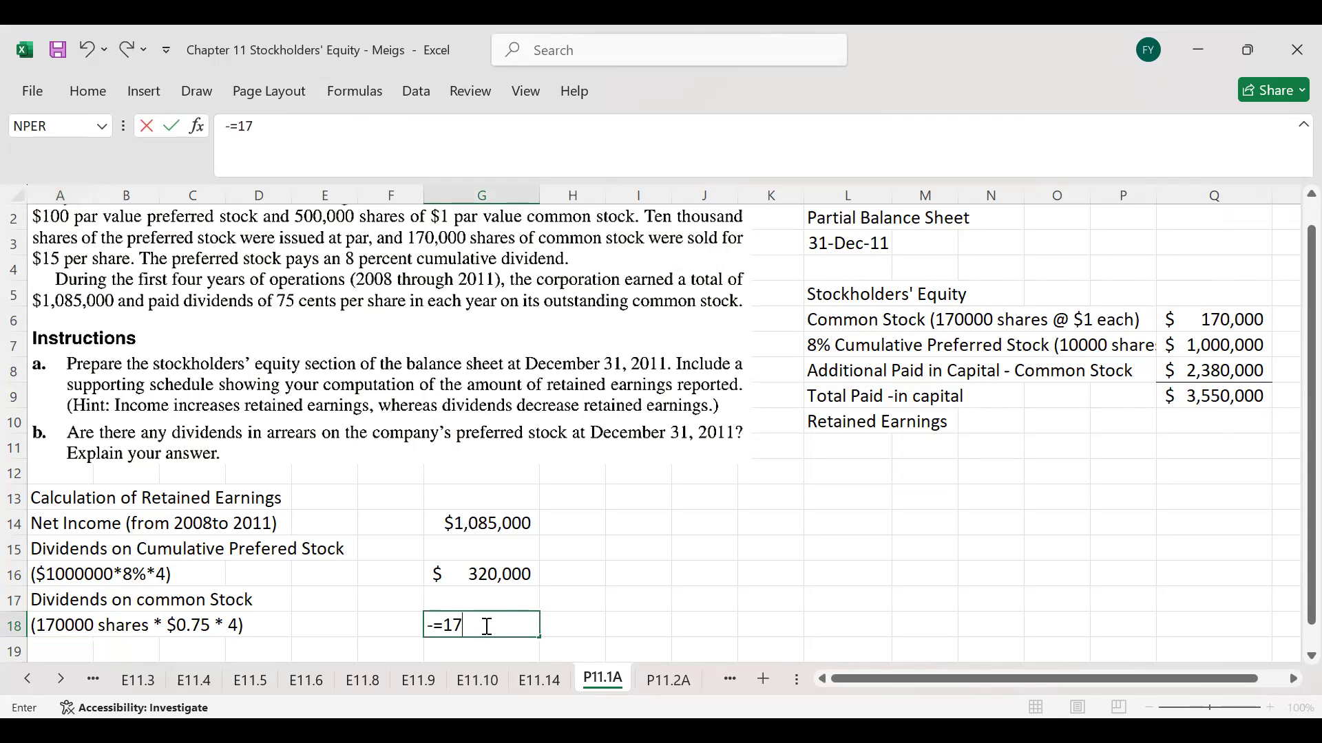
- Enter =170000*0.75*4 in G18 for common dividends of 510,000
key("BackSpace")
key("BackSpace")
key("BackSpace")
key("BackSpace")
type("=17000")
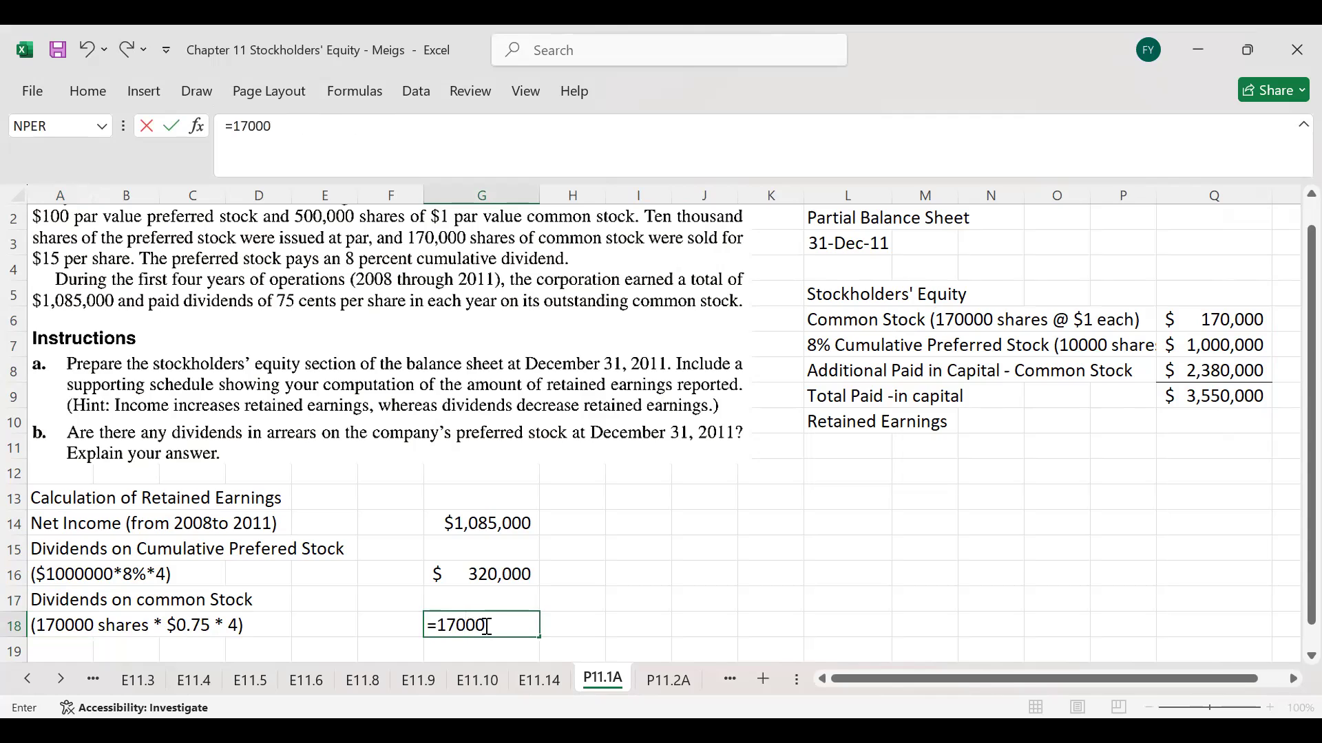
type("0*0.75*")
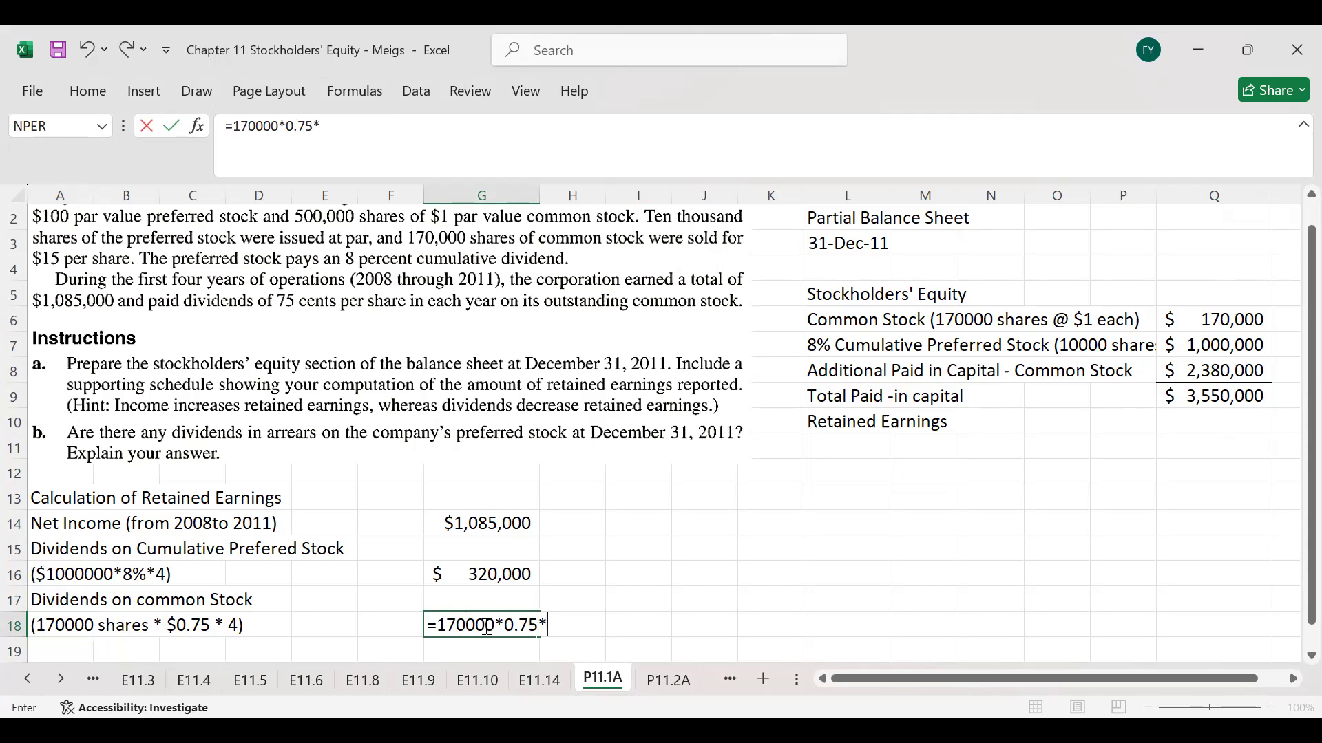
type("4")
key("Return")
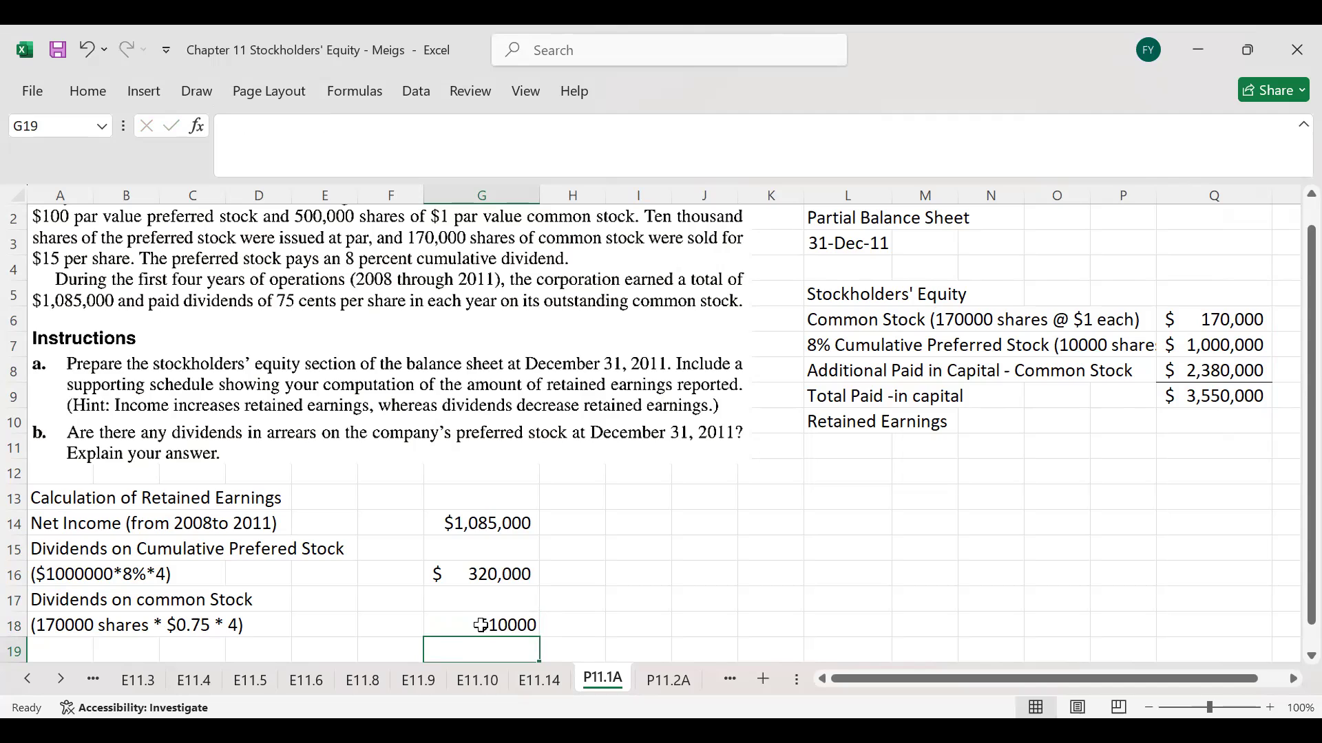
- Format G14:G18 in Accounting currency format without decimals
left_click(453, 532)
left_click_drag(459, 548, 461, 623)
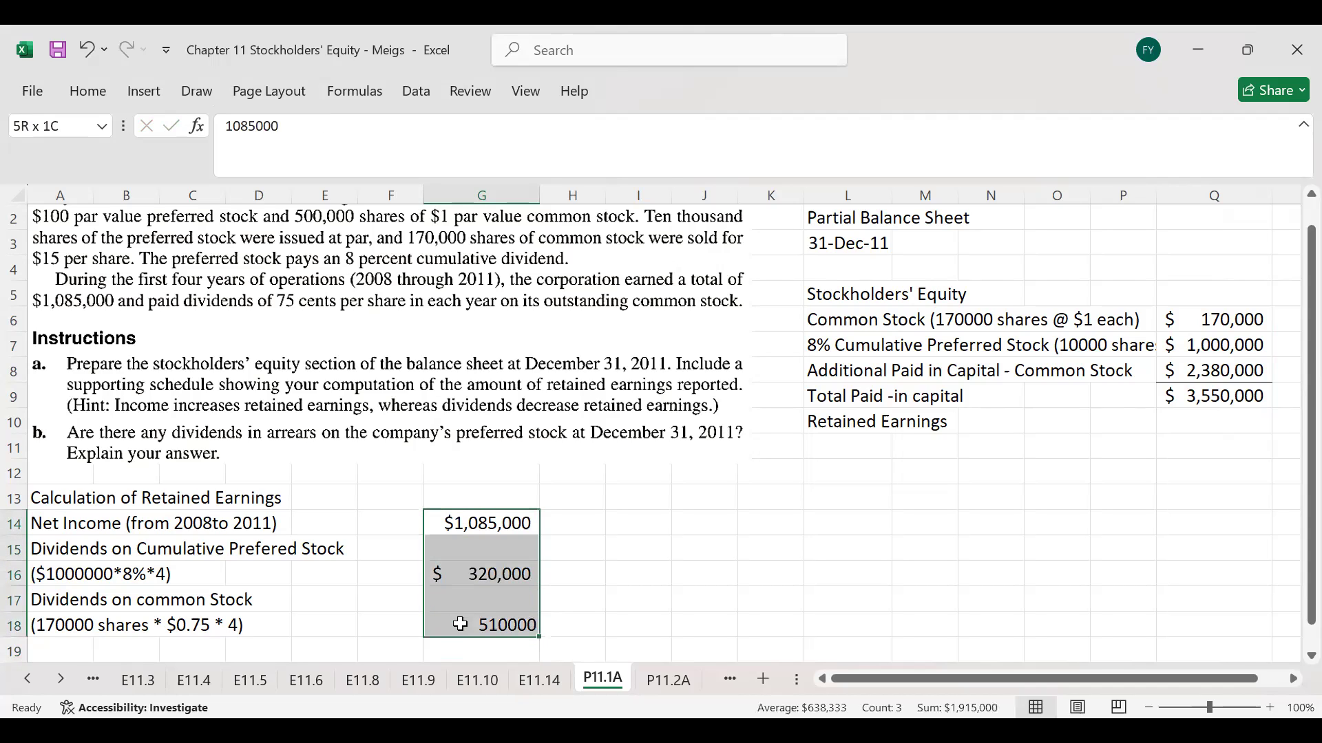
left_click(88, 91)
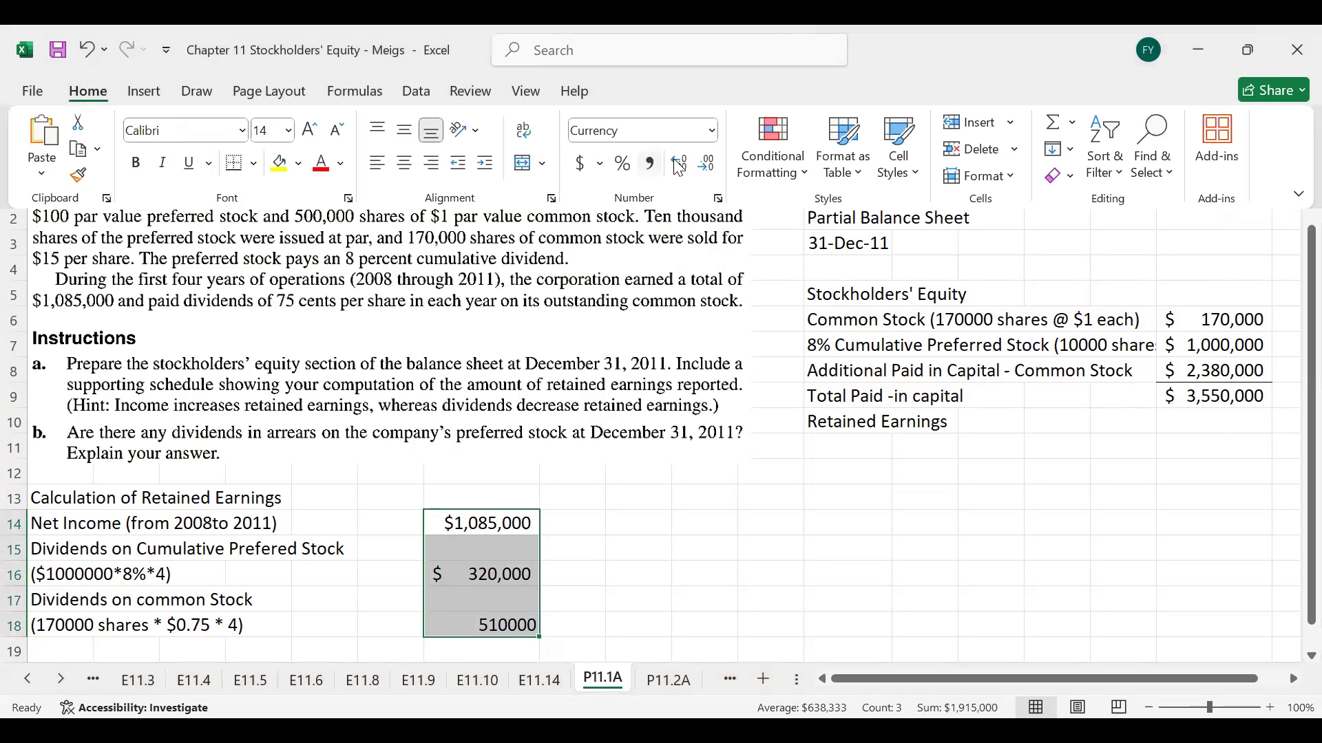
left_click(583, 163)
left_click(706, 163)
left_click(707, 164)
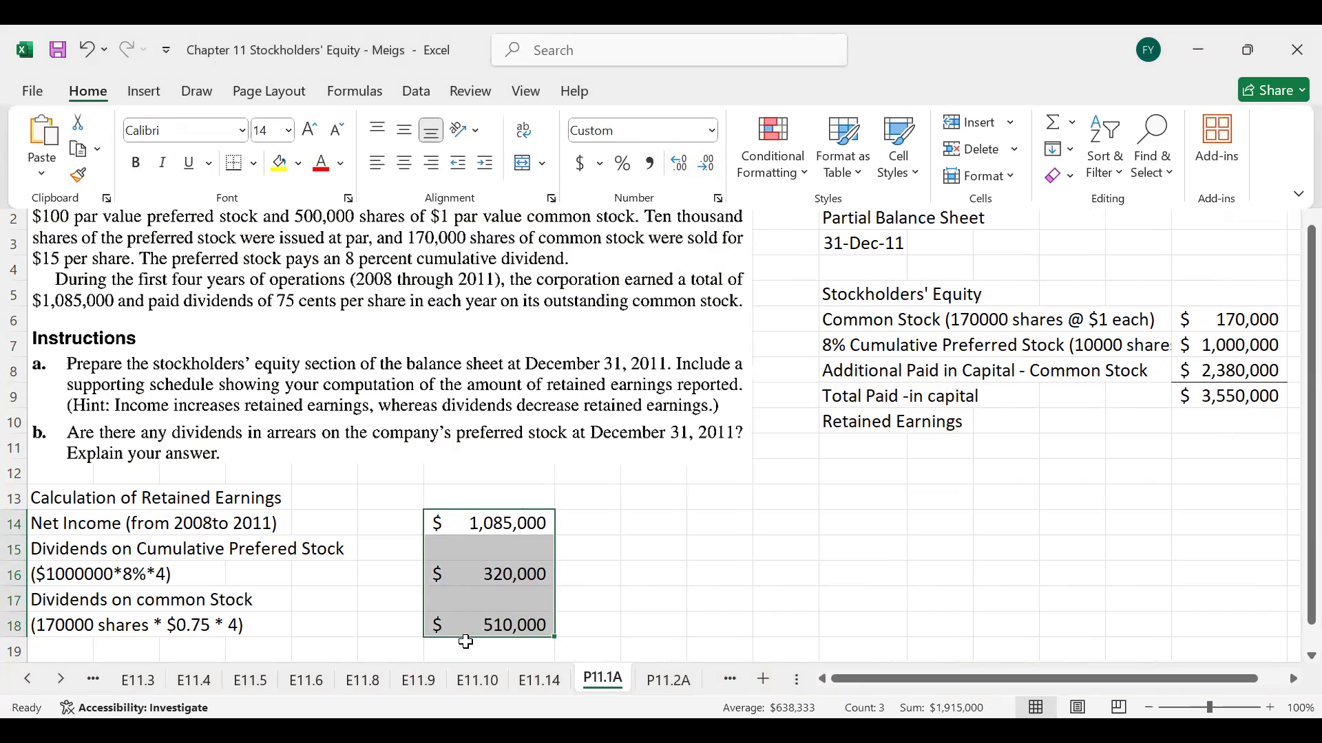
left_click(428, 651)
left_click(69, 652)
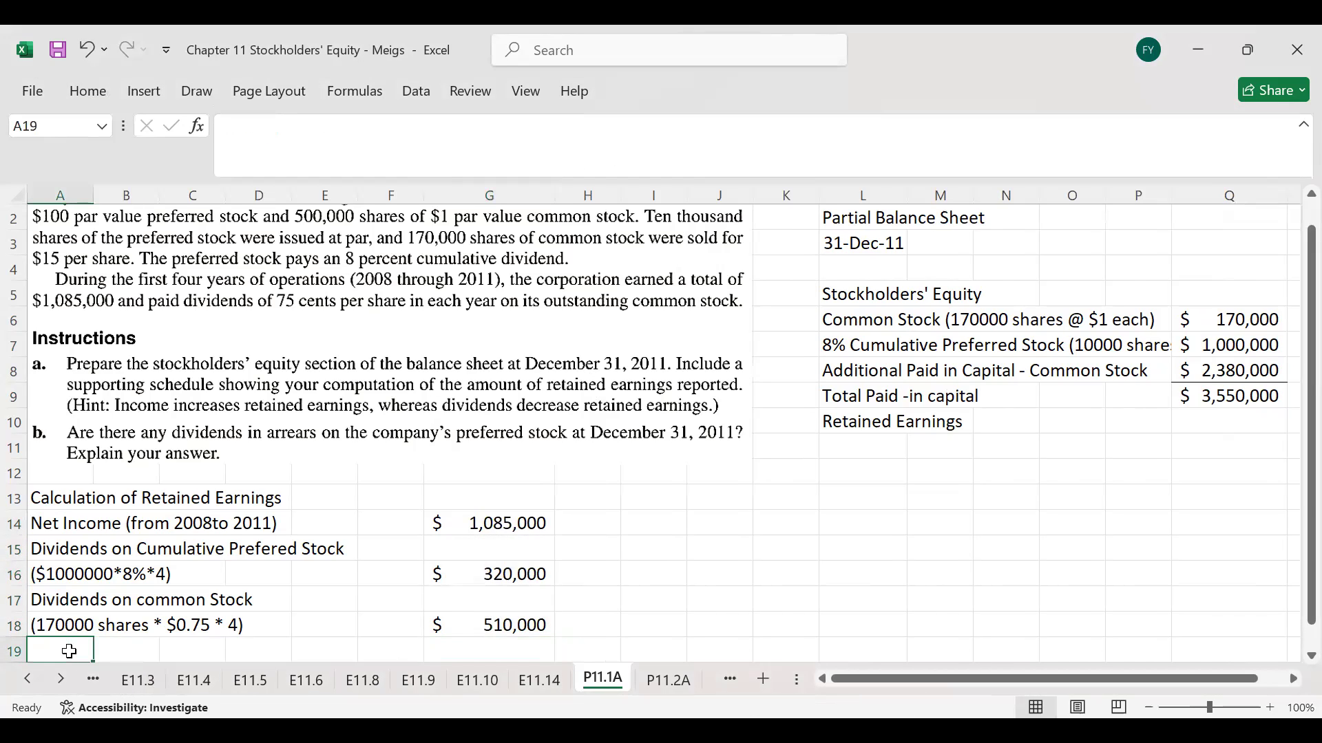
- Label A19 'Retained Earnings on Dec 31, 2011' and fill G19 yellow
type("Retai")
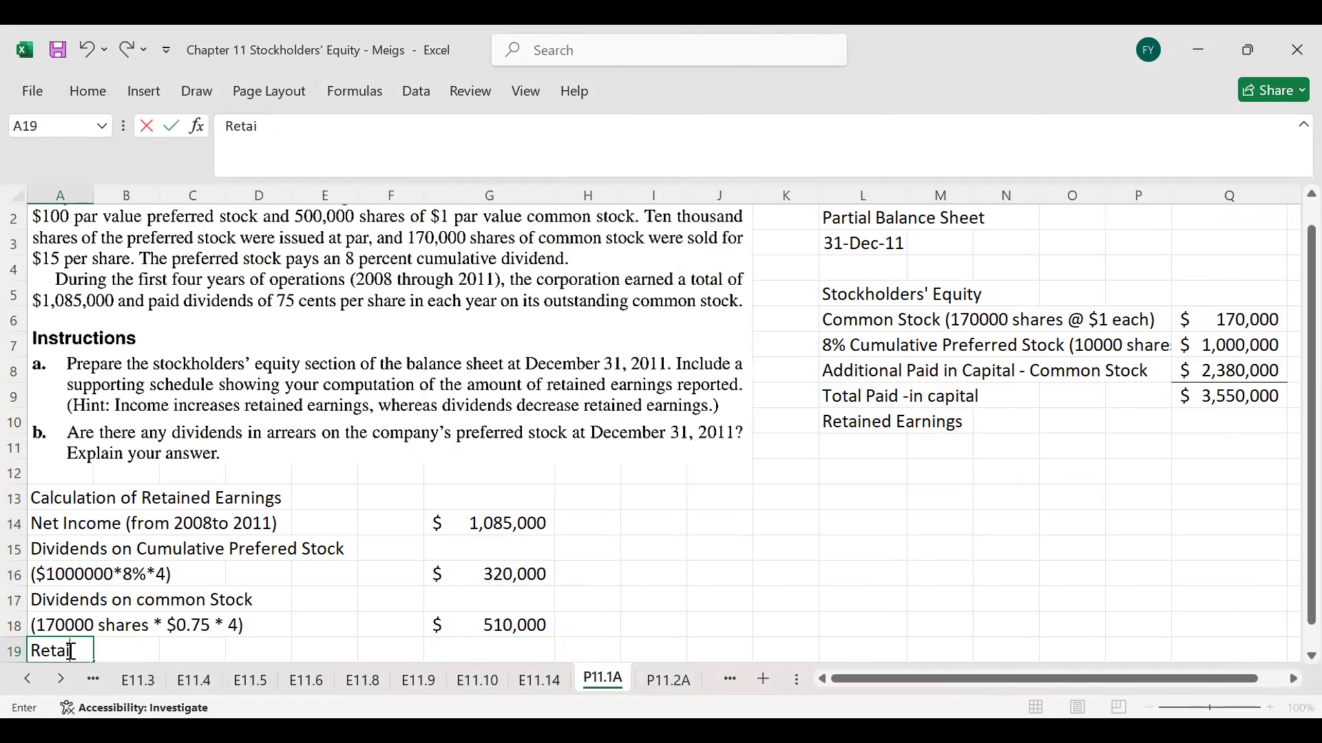
type("ned Earn")
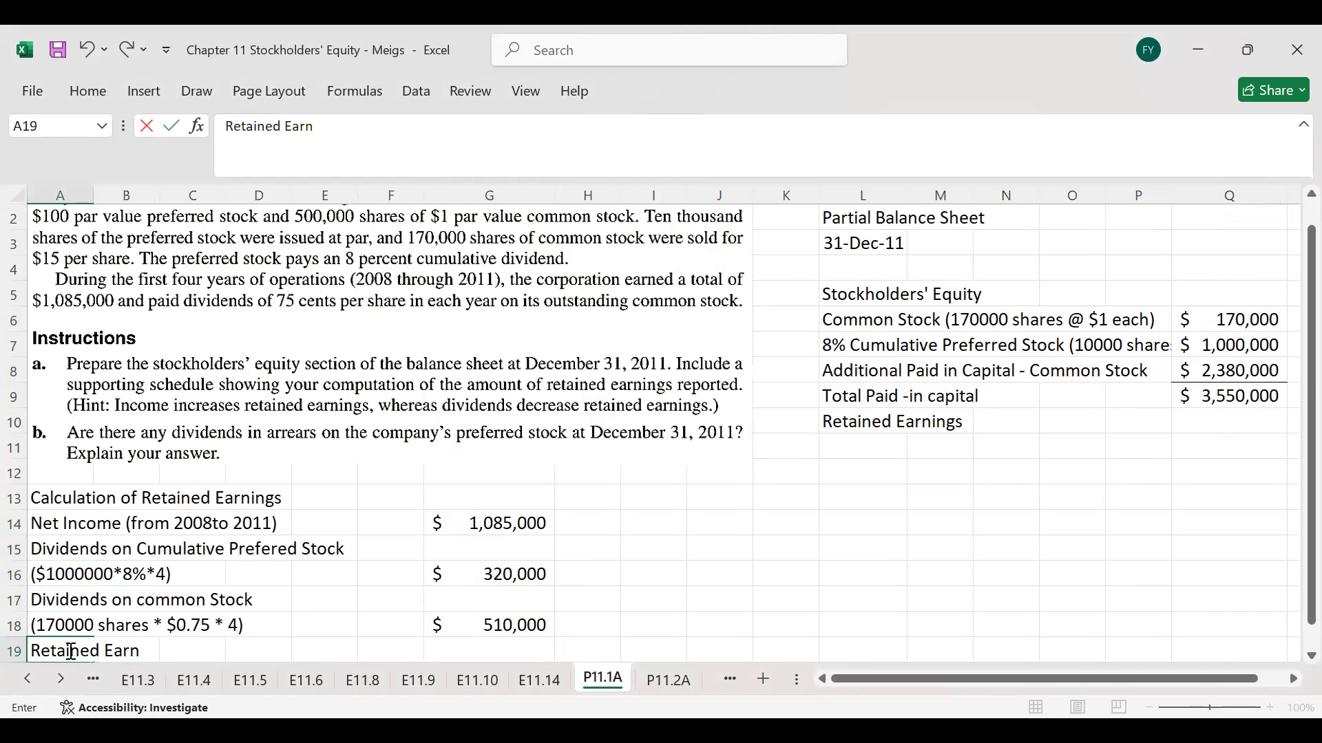
type("ings on Dec 31")
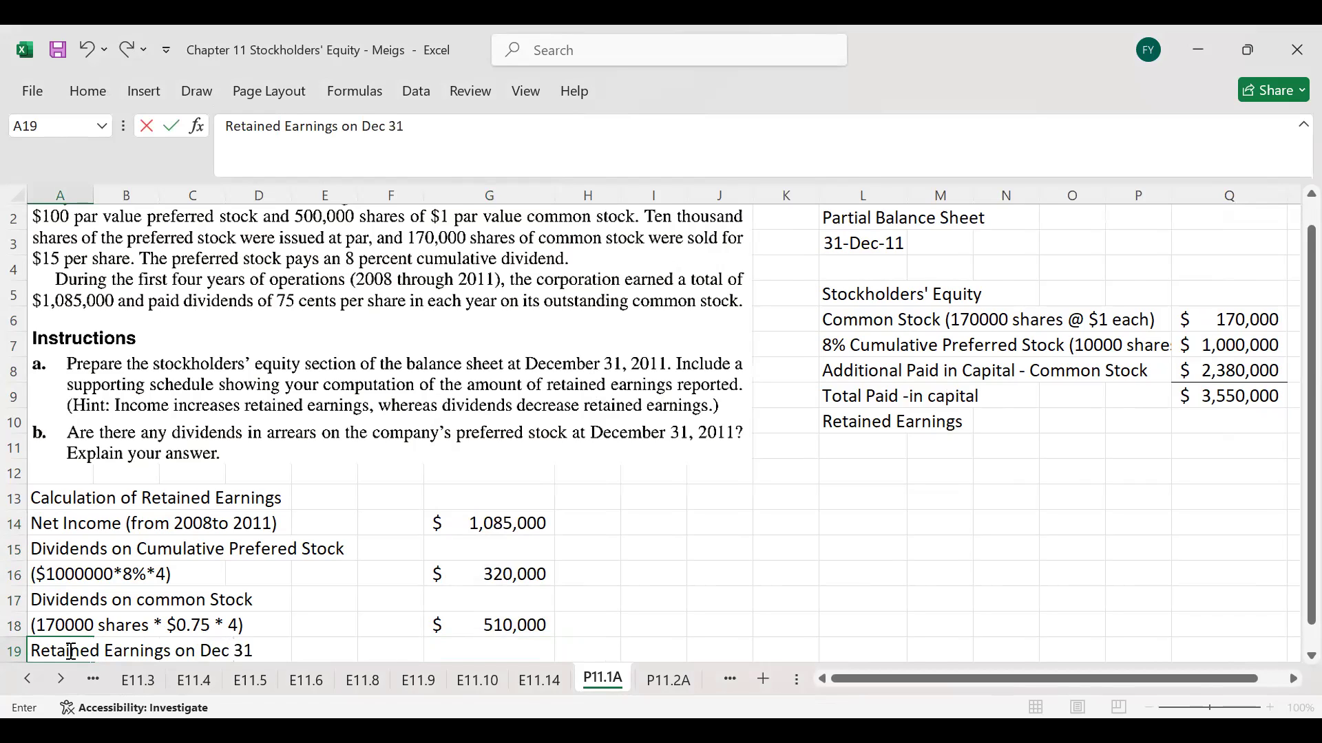
type(", 2011")
key("Return")
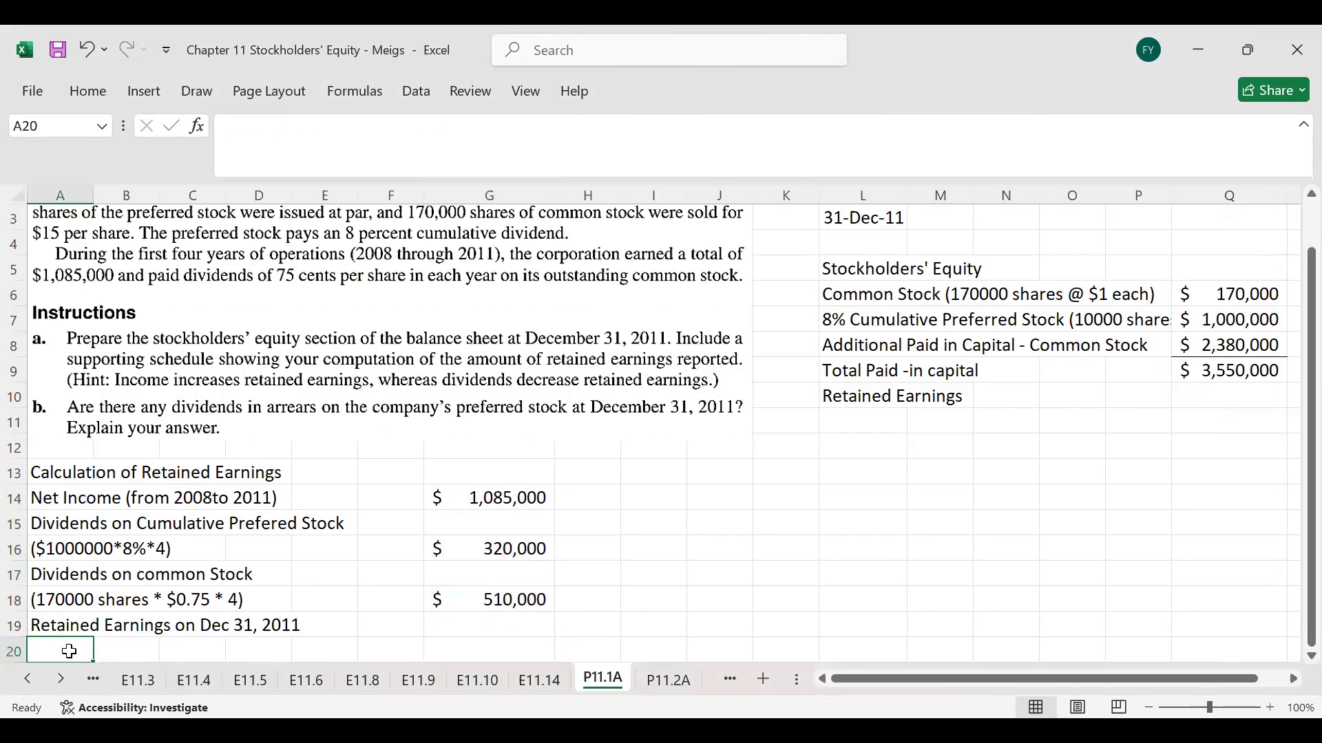
left_click(490, 627)
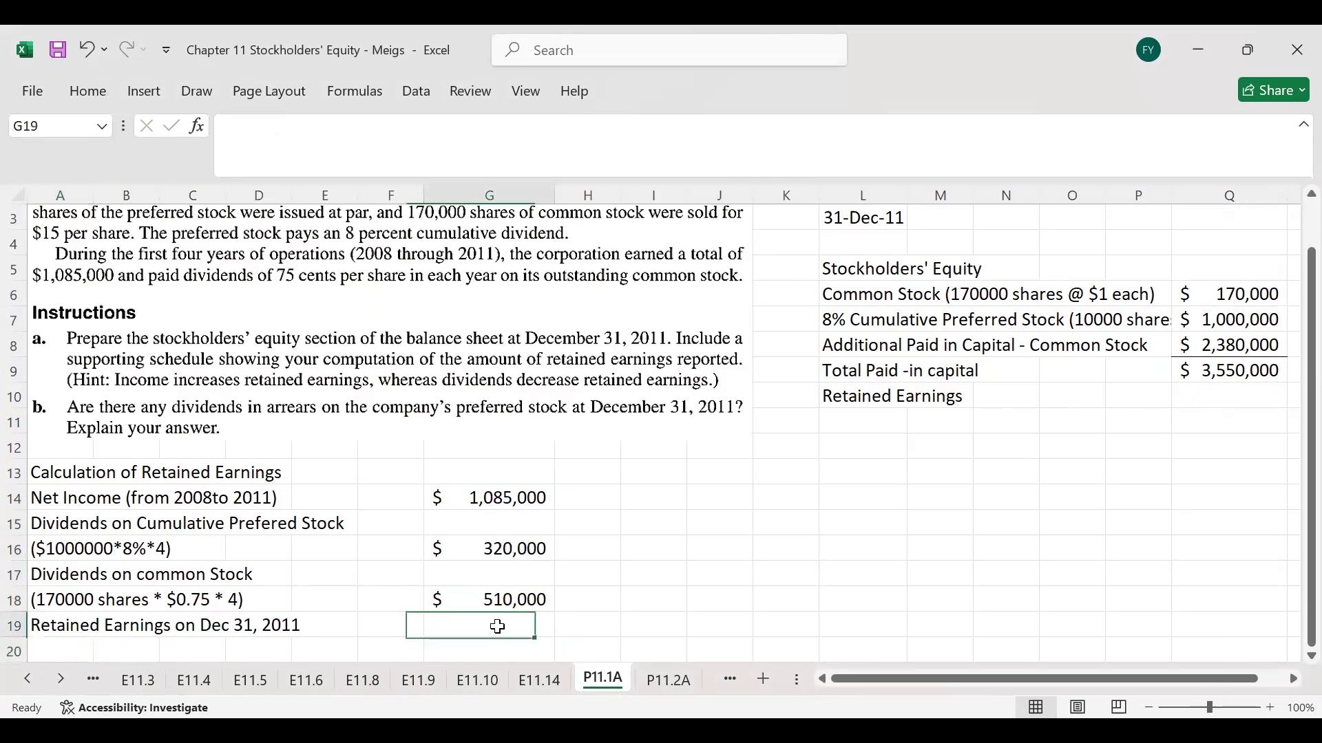
left_click(98, 100)
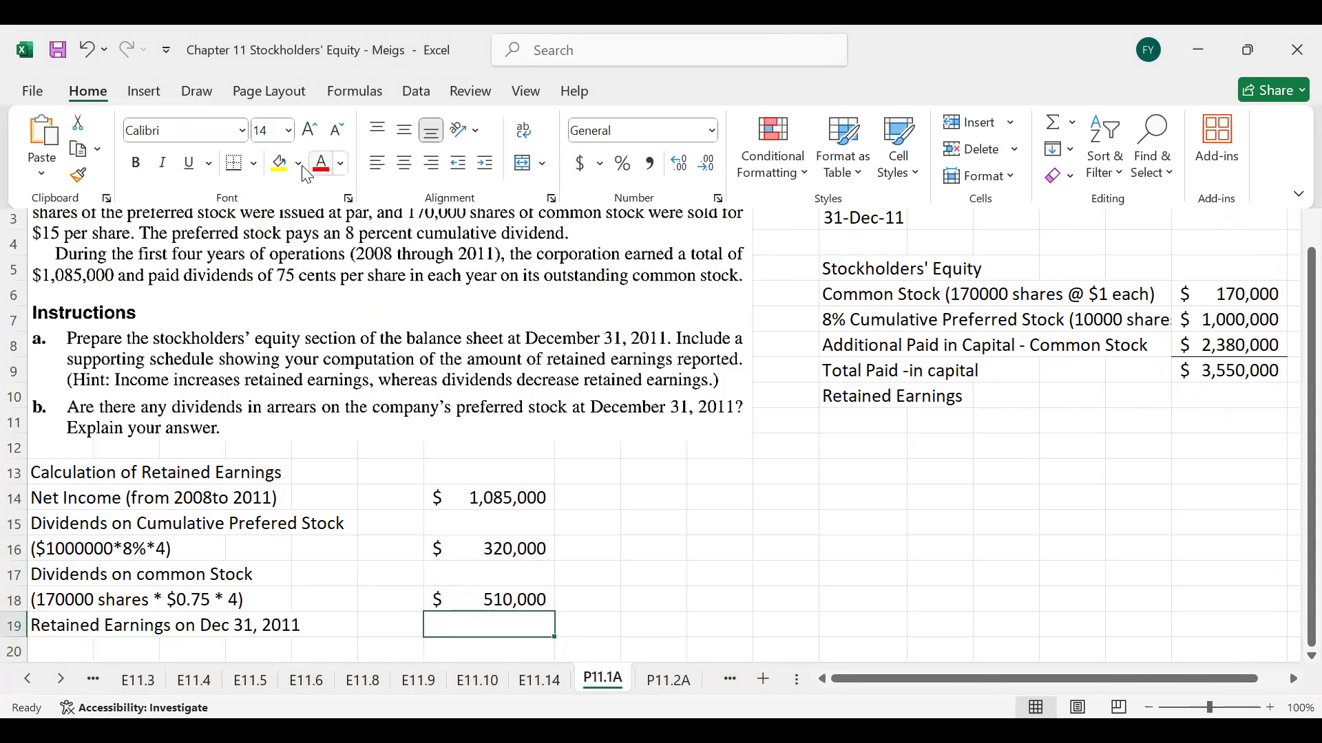
left_click(280, 165)
left_click(254, 163)
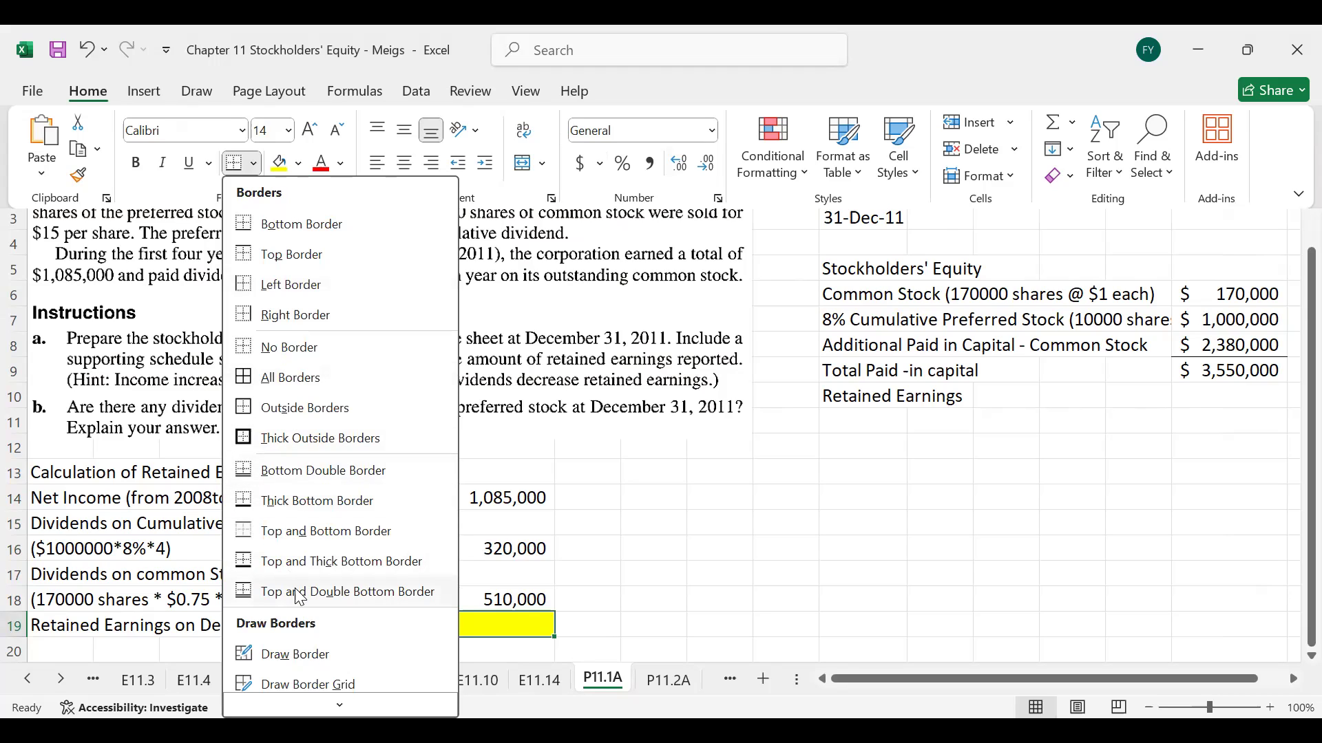
left_click(461, 628)
type("=")
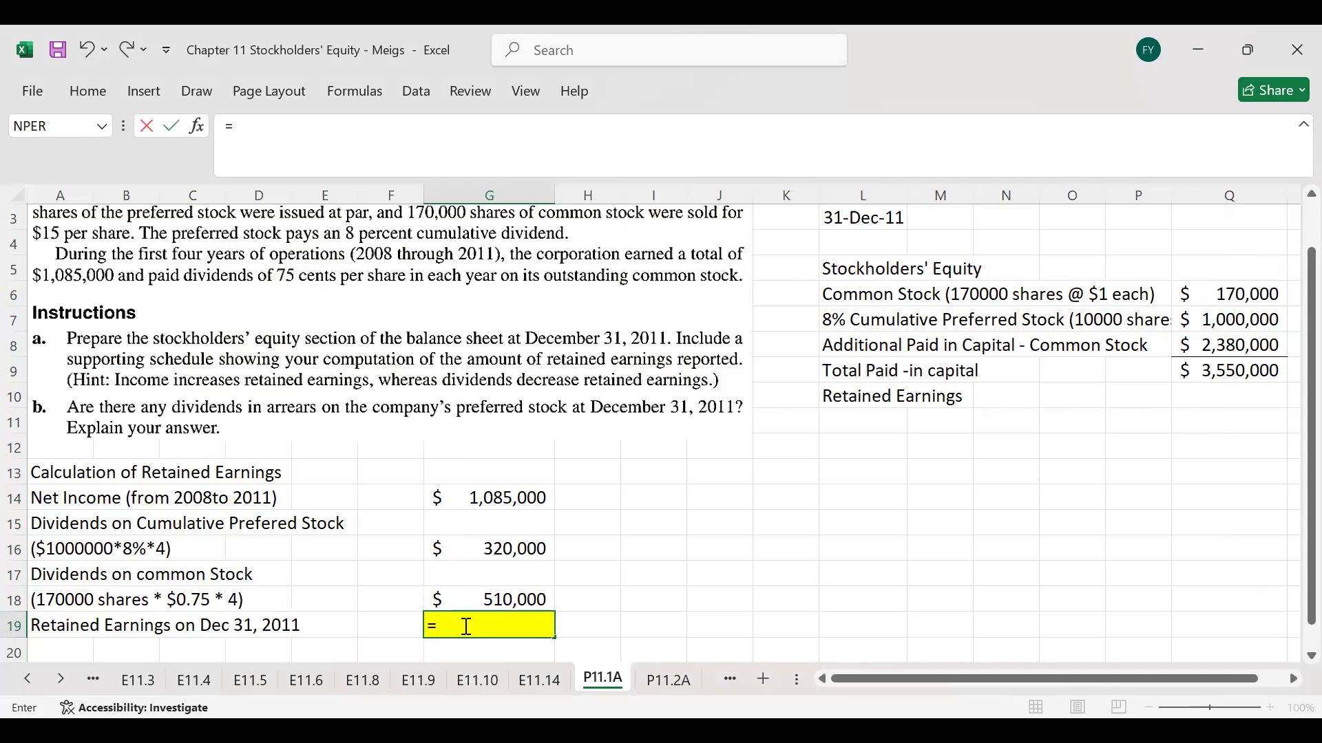
type("1085000-32")
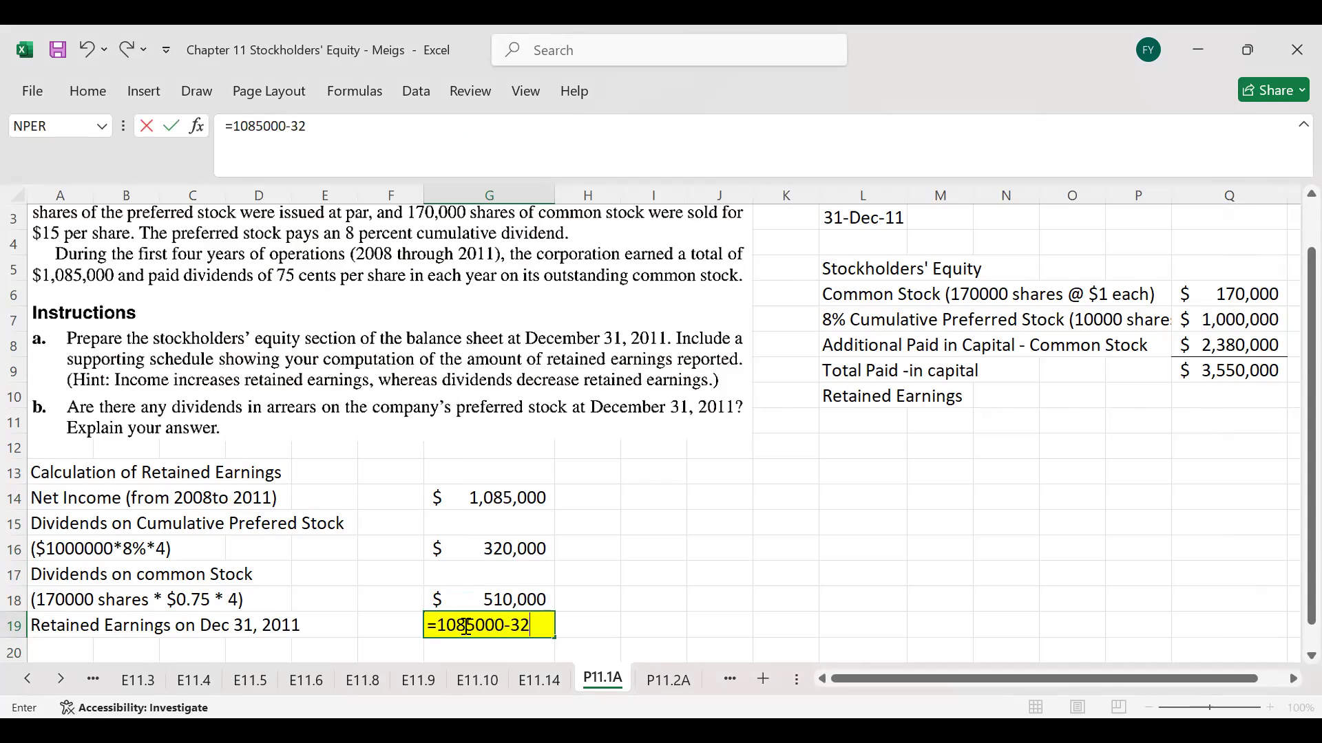
type("0000")
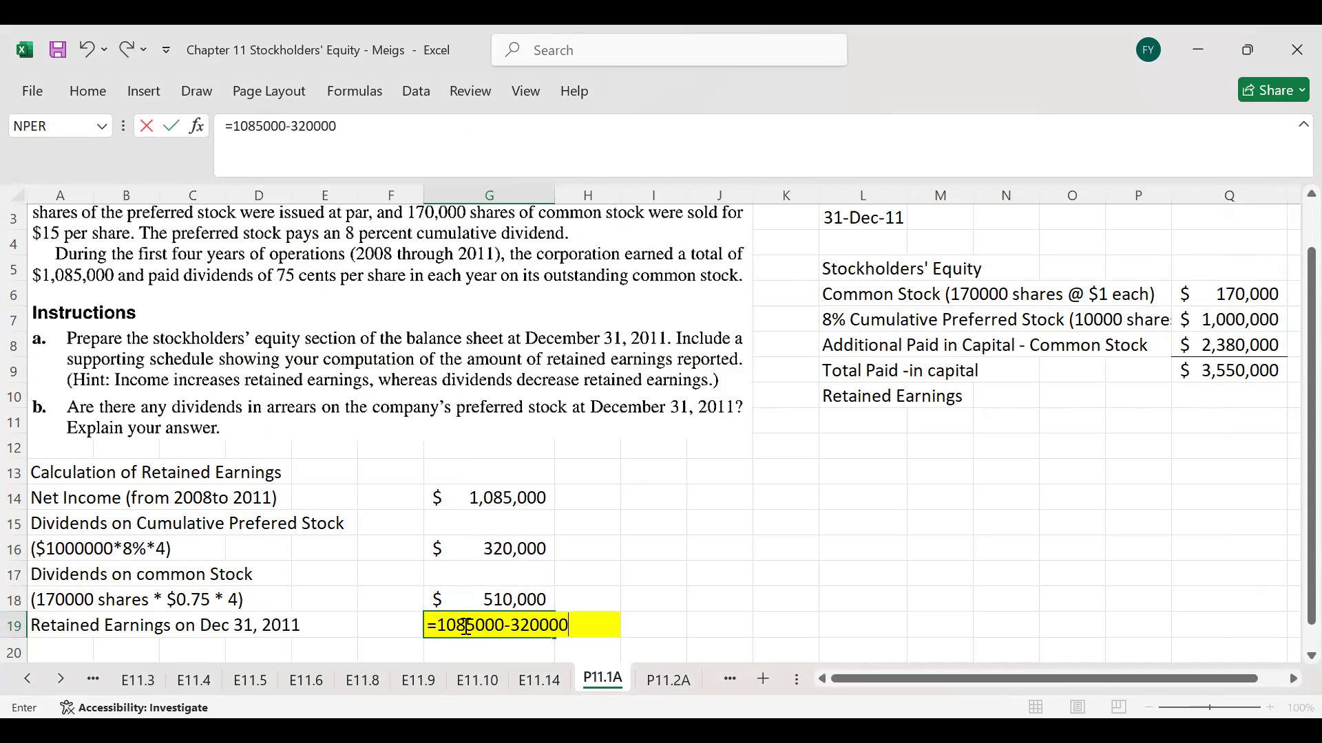
type("-510000")
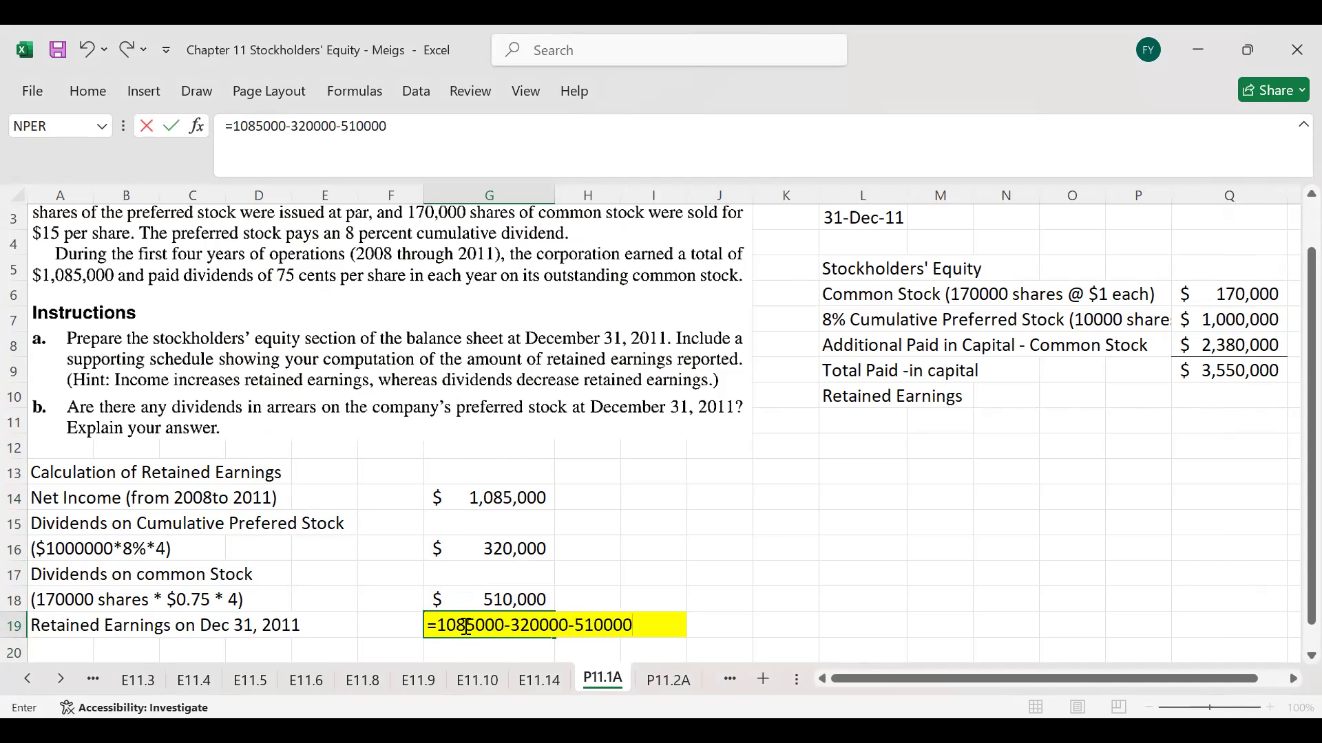
key("Return")
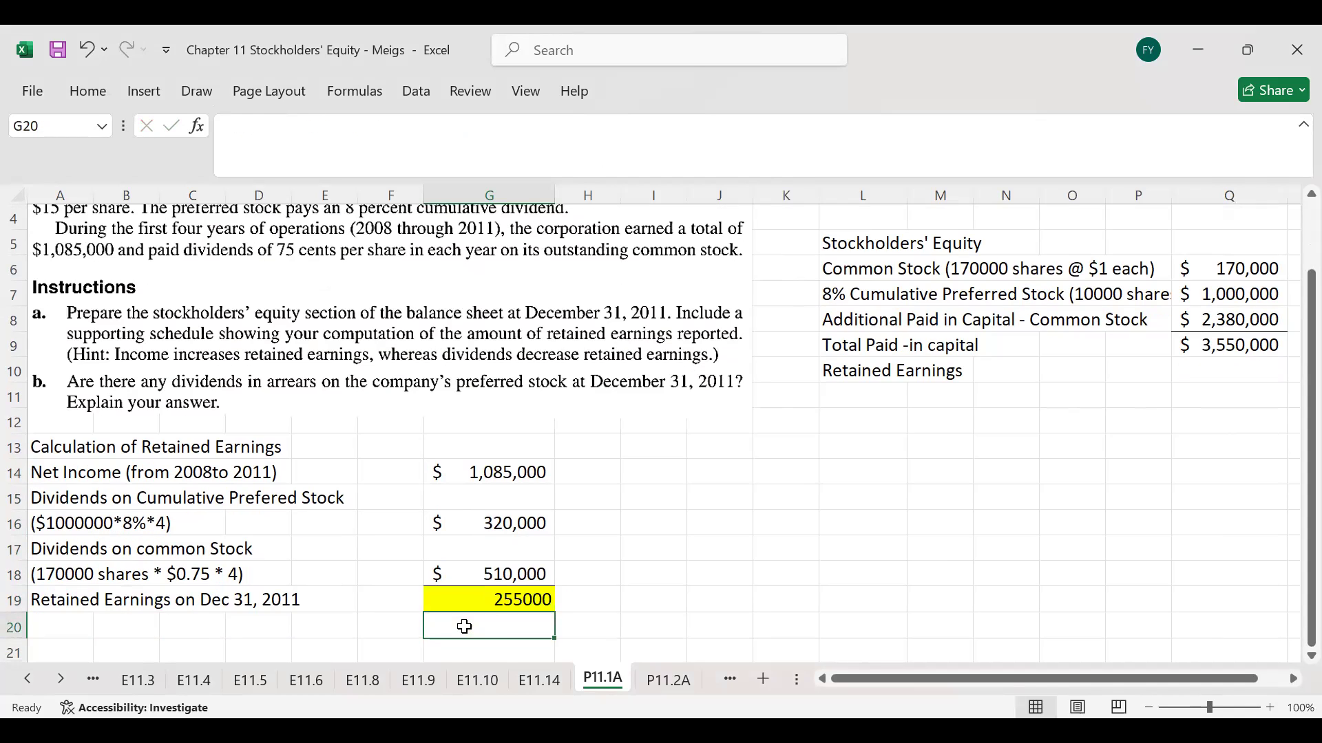
- Format G19 in Accounting format with no decimals, showing $ 255,000
left_click(489, 602)
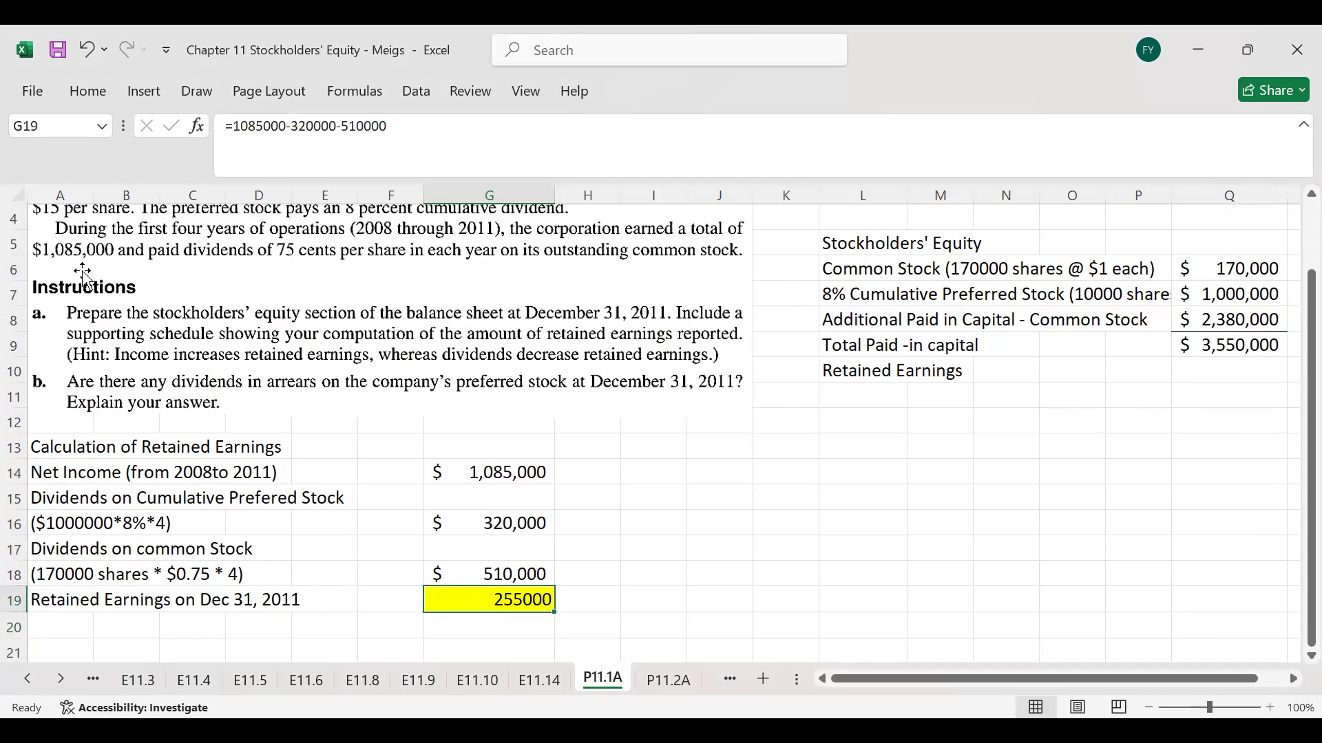
left_click(100, 98)
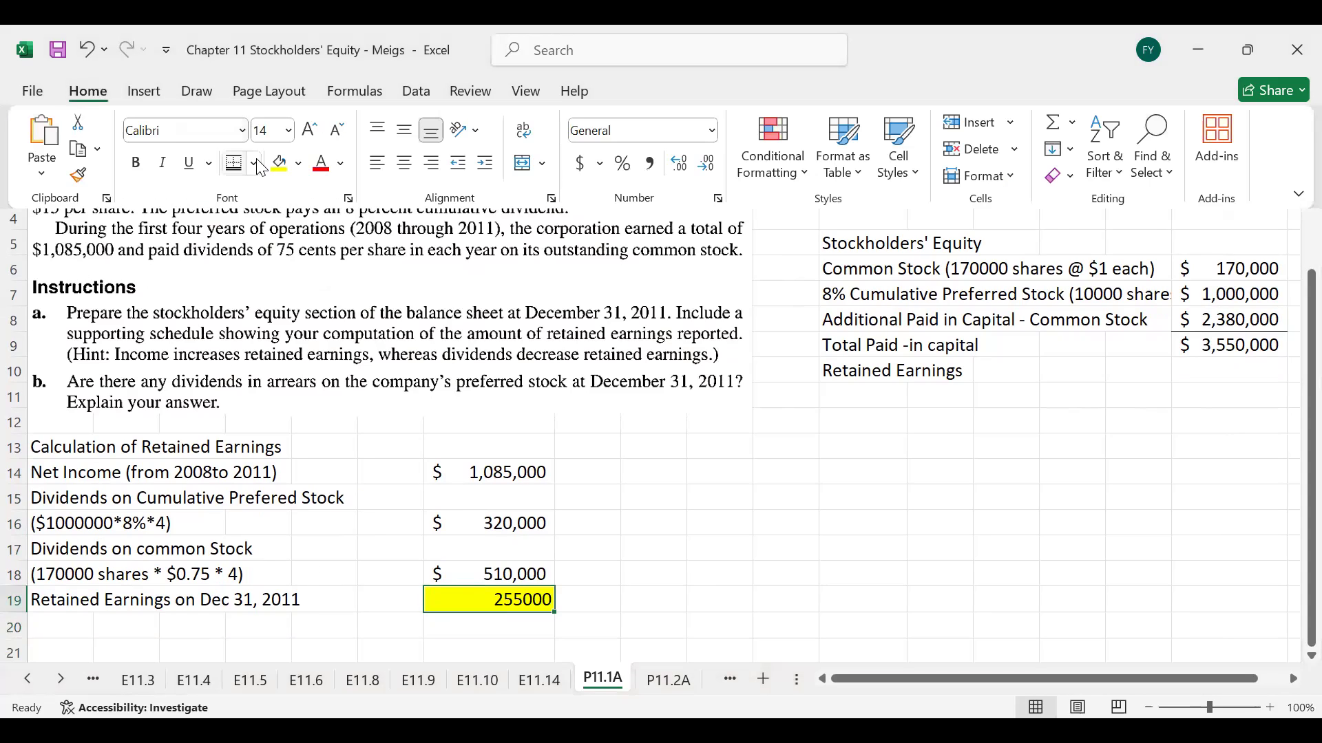
left_click(584, 172)
left_click(706, 163)
left_click(706, 163)
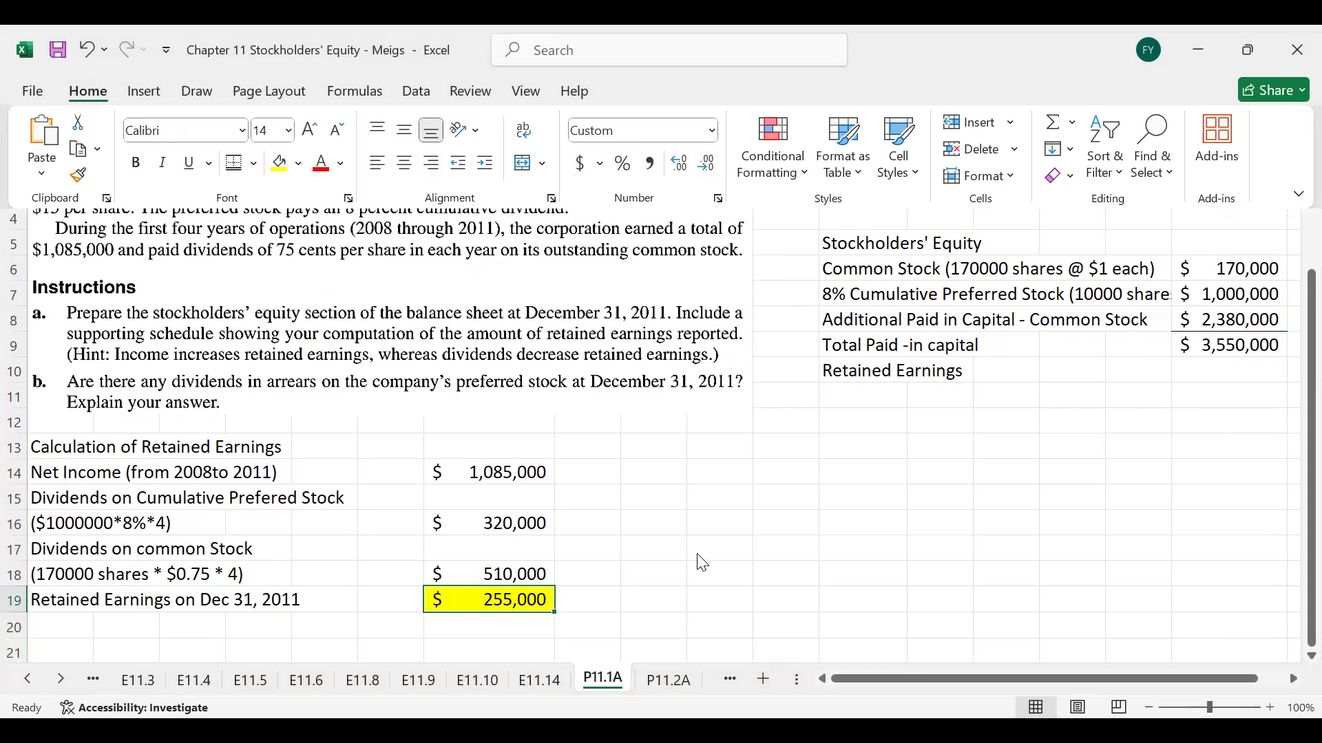
left_click(701, 563)
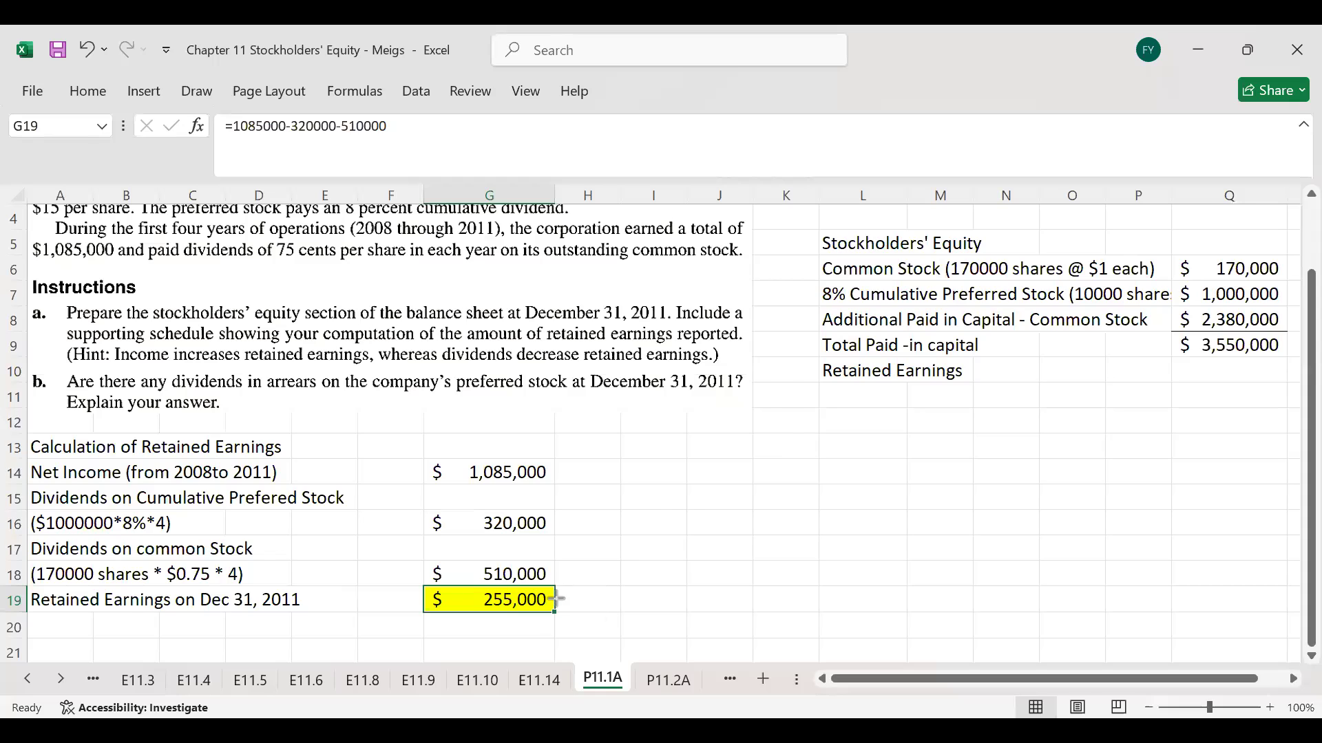
- Draw a red arrow from G19 to the Retained Earnings label and enter 255,000 in Q10
key("ctrl+2")
left_click_drag(557, 599, 817, 379)
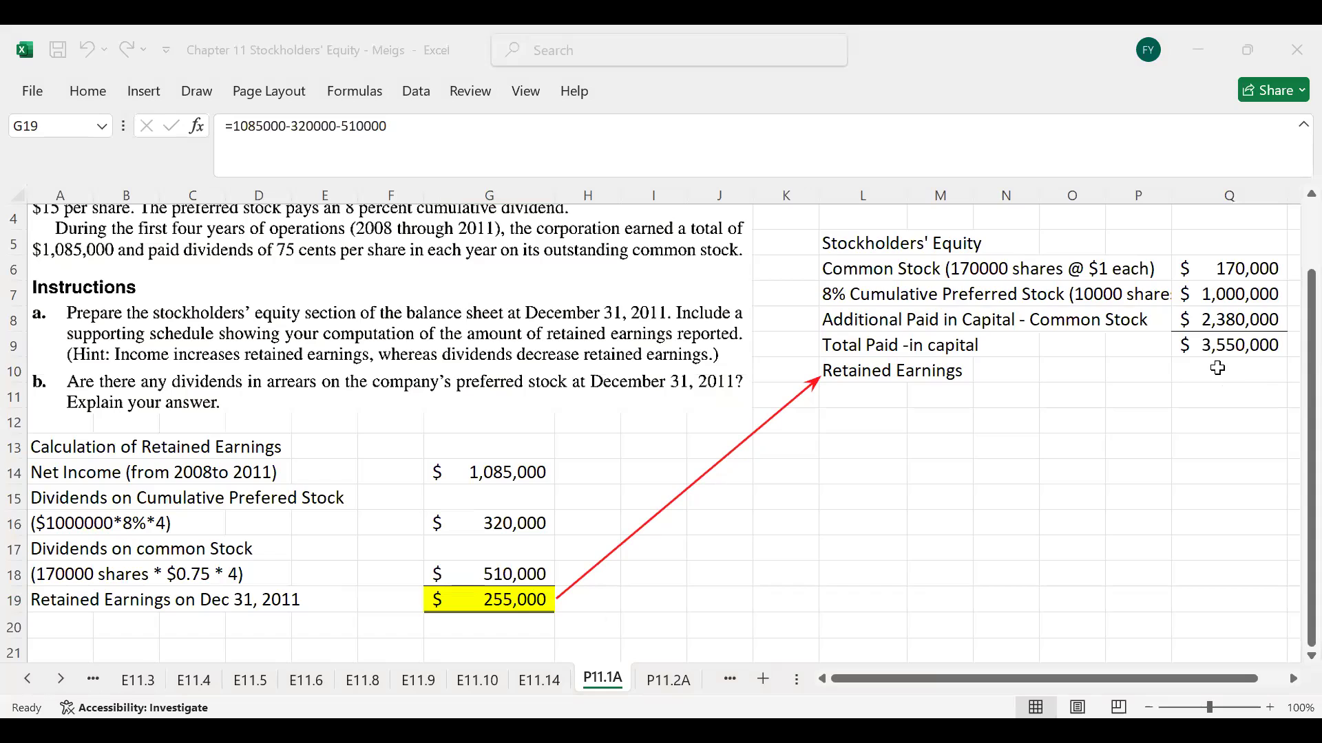
left_click(1219, 371)
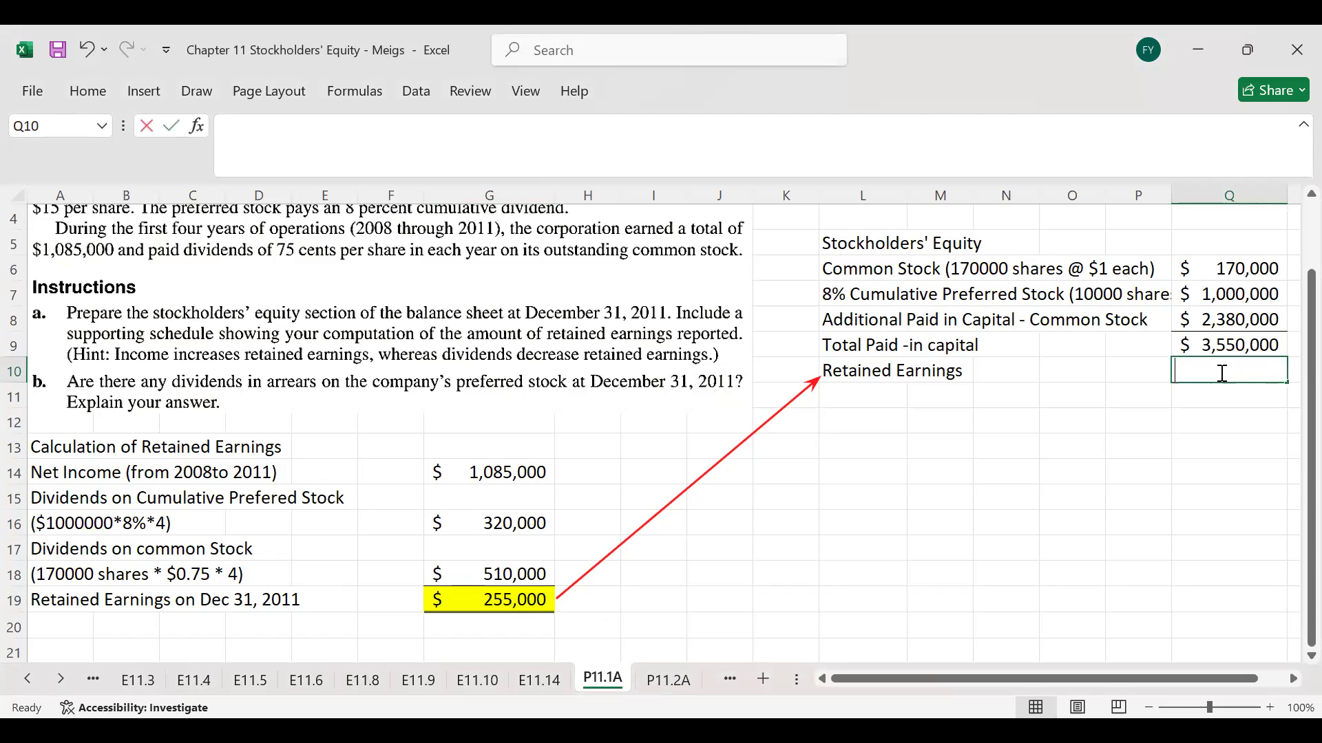
type("255,")
type("000")
key("Return")
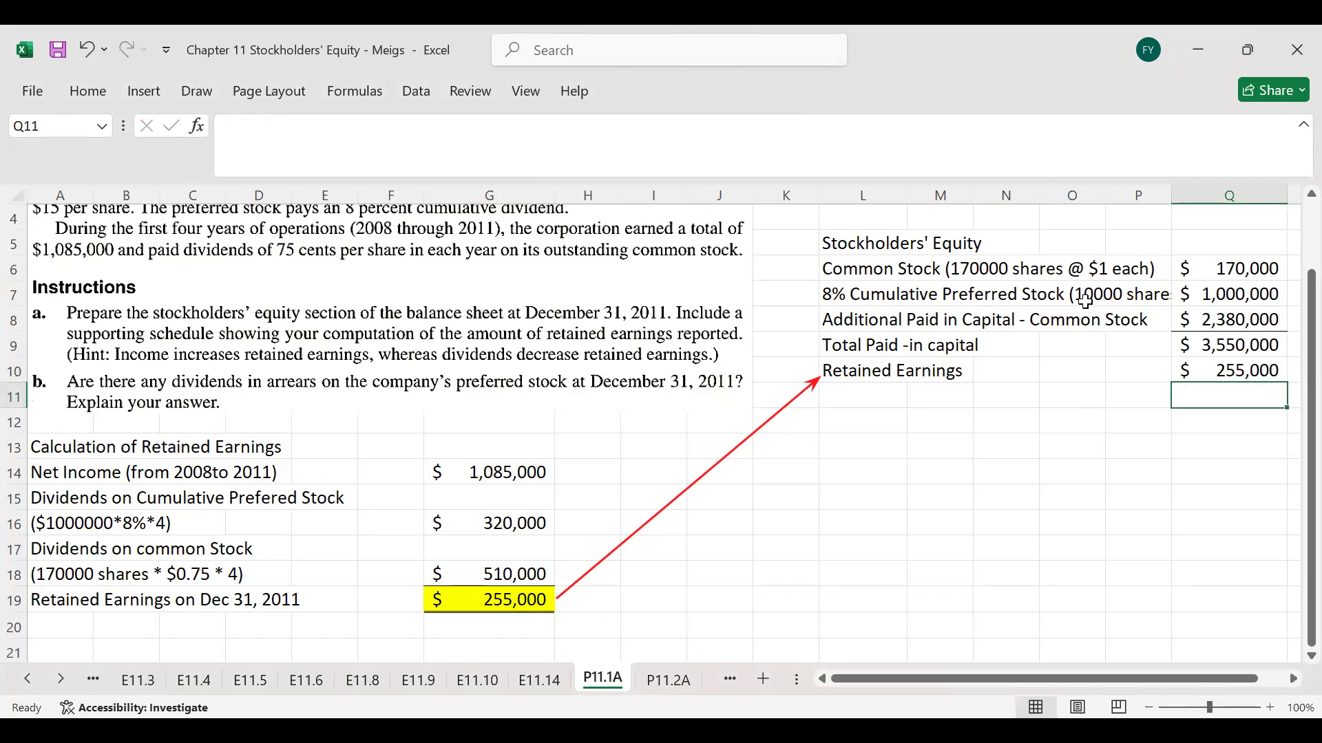
left_click_drag(1201, 345, 1205, 399)
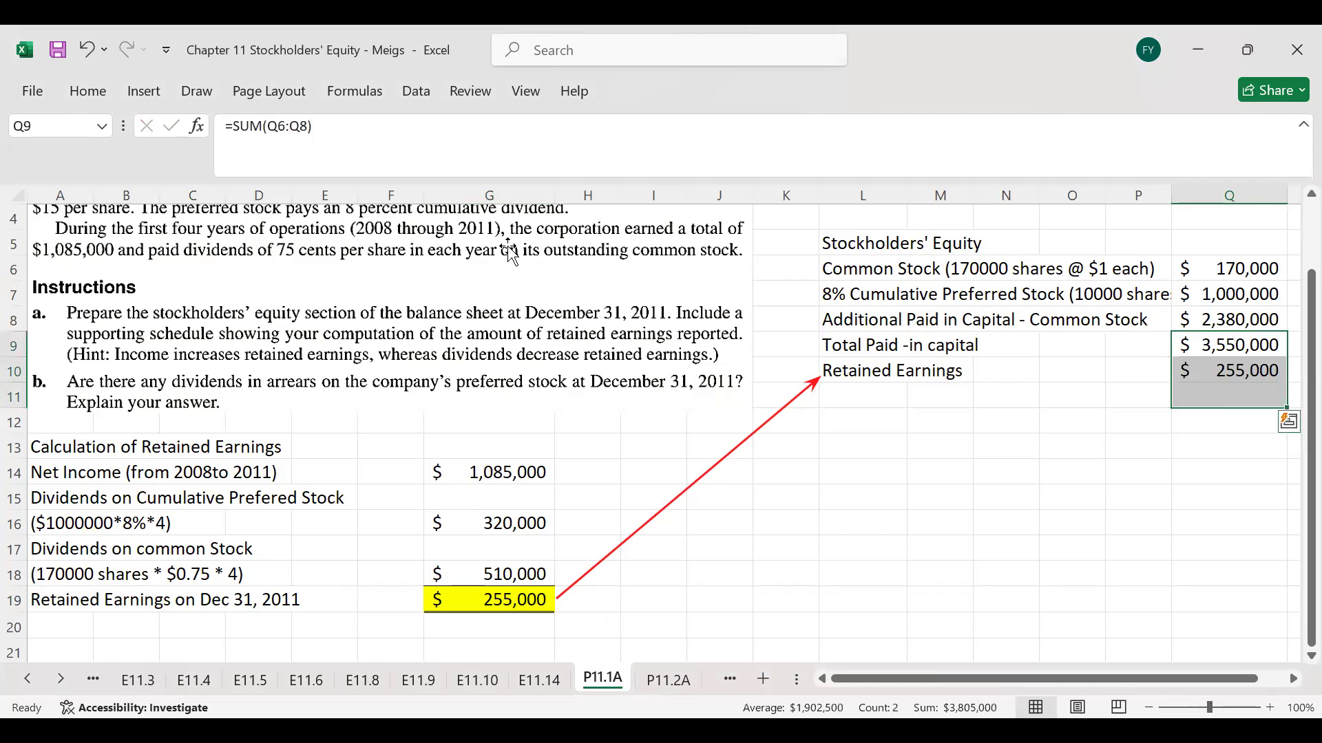
left_click(89, 93)
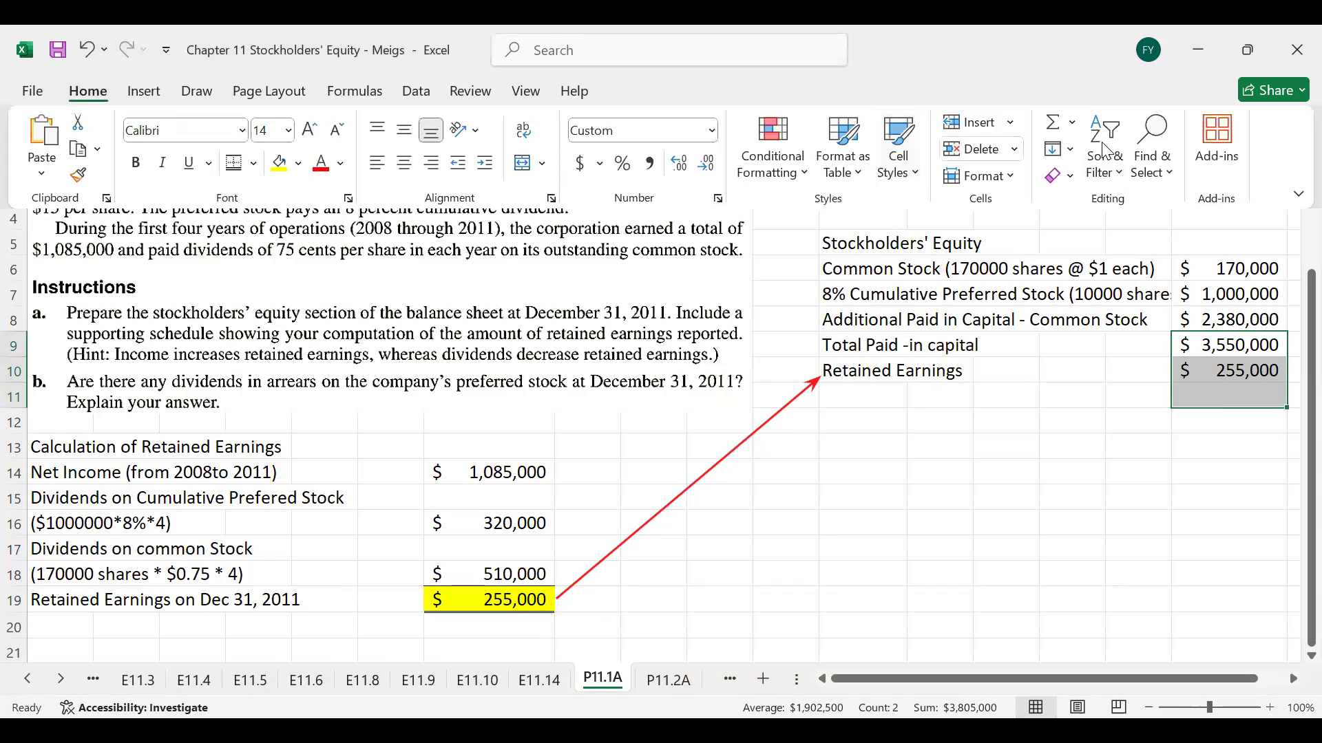
- AutoSum the equity items into Q11 for $3,805,000 and label L11 'Total Stockholder's Equity'
left_click(1051, 128)
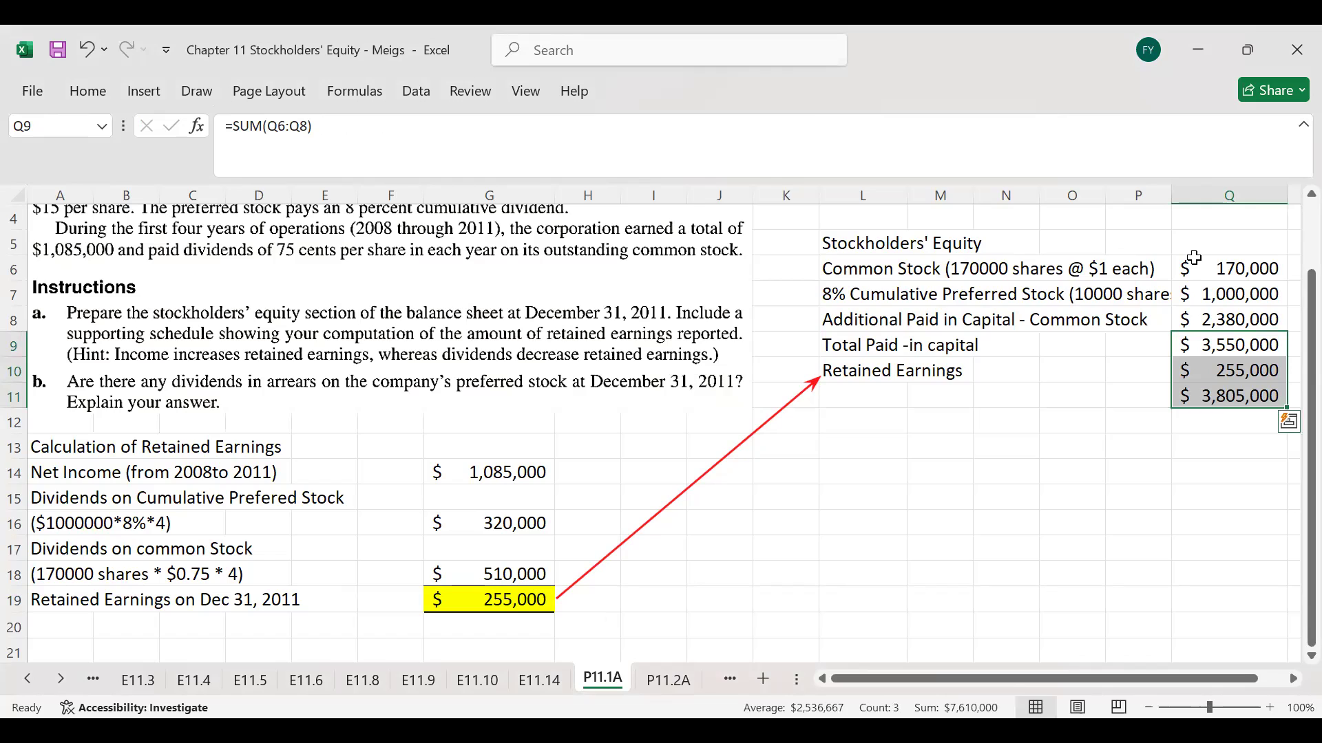
left_click(1229, 397)
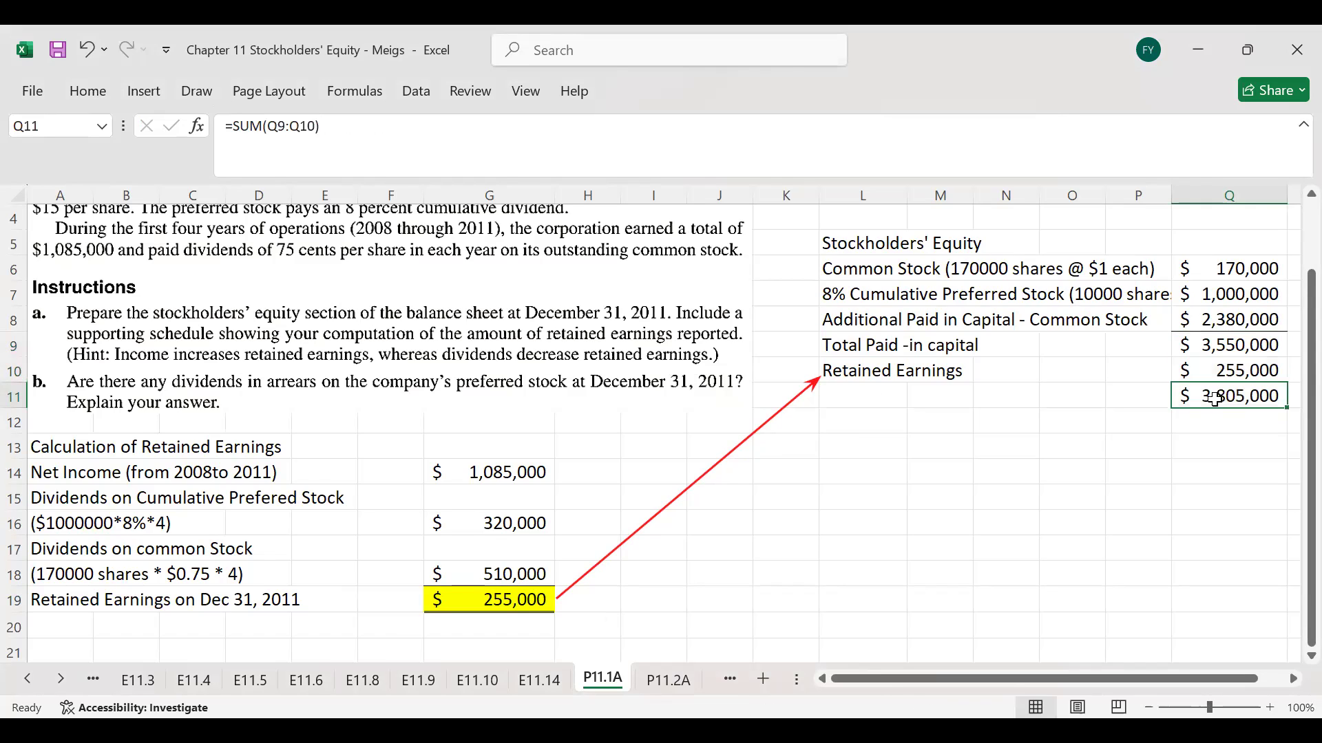
left_click(866, 393)
type("T")
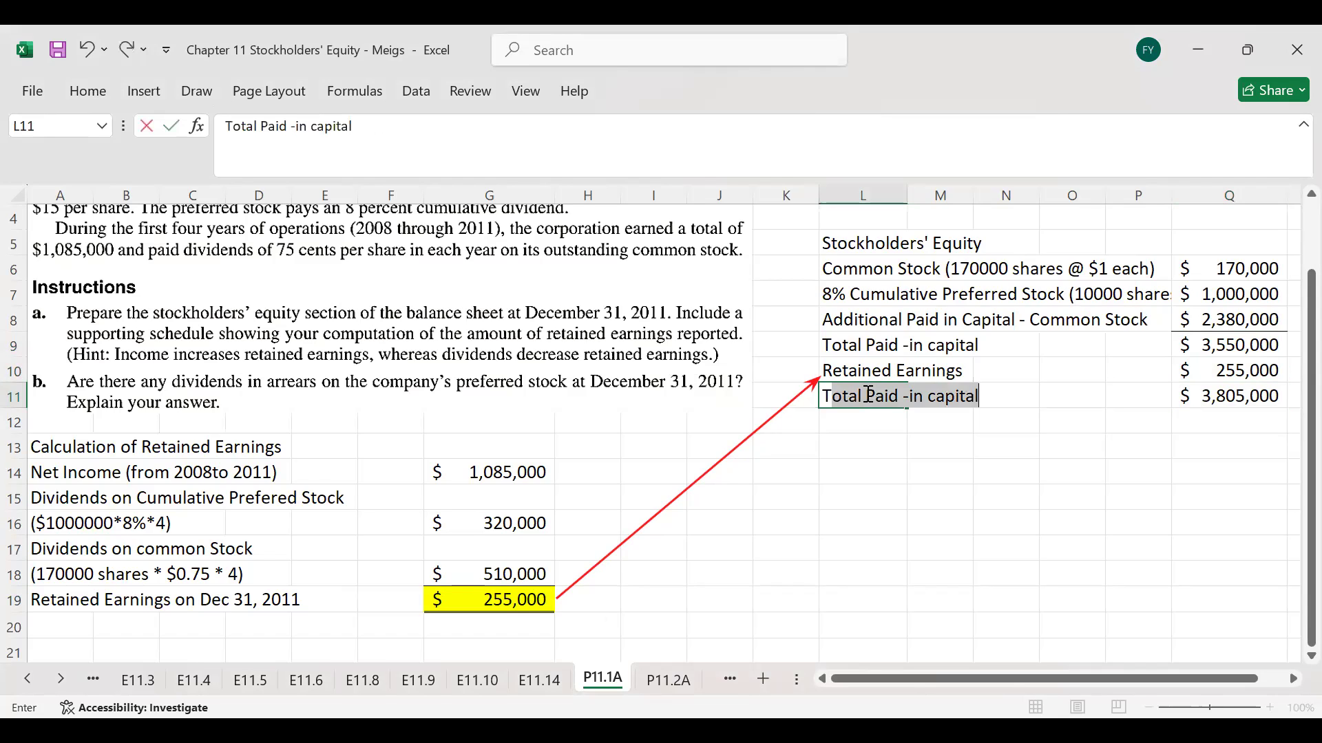
type("otal Sto")
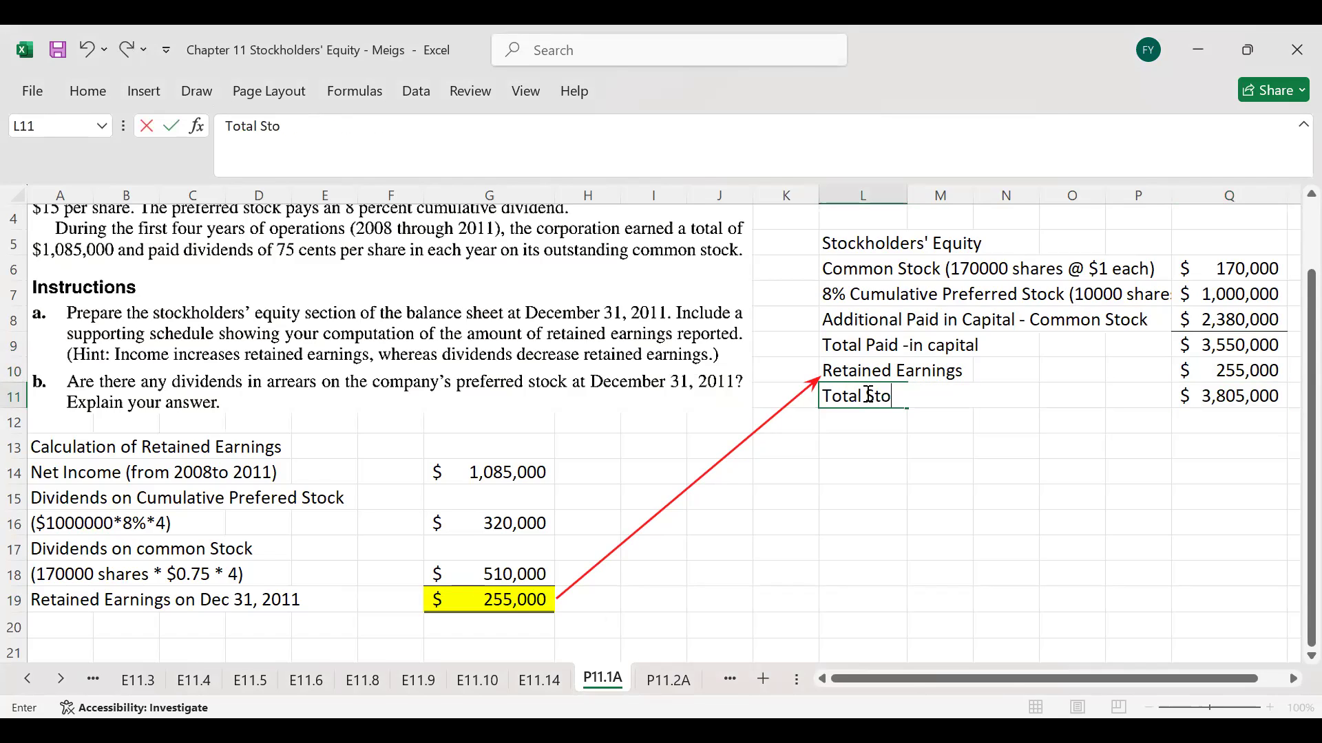
type("ckholder")
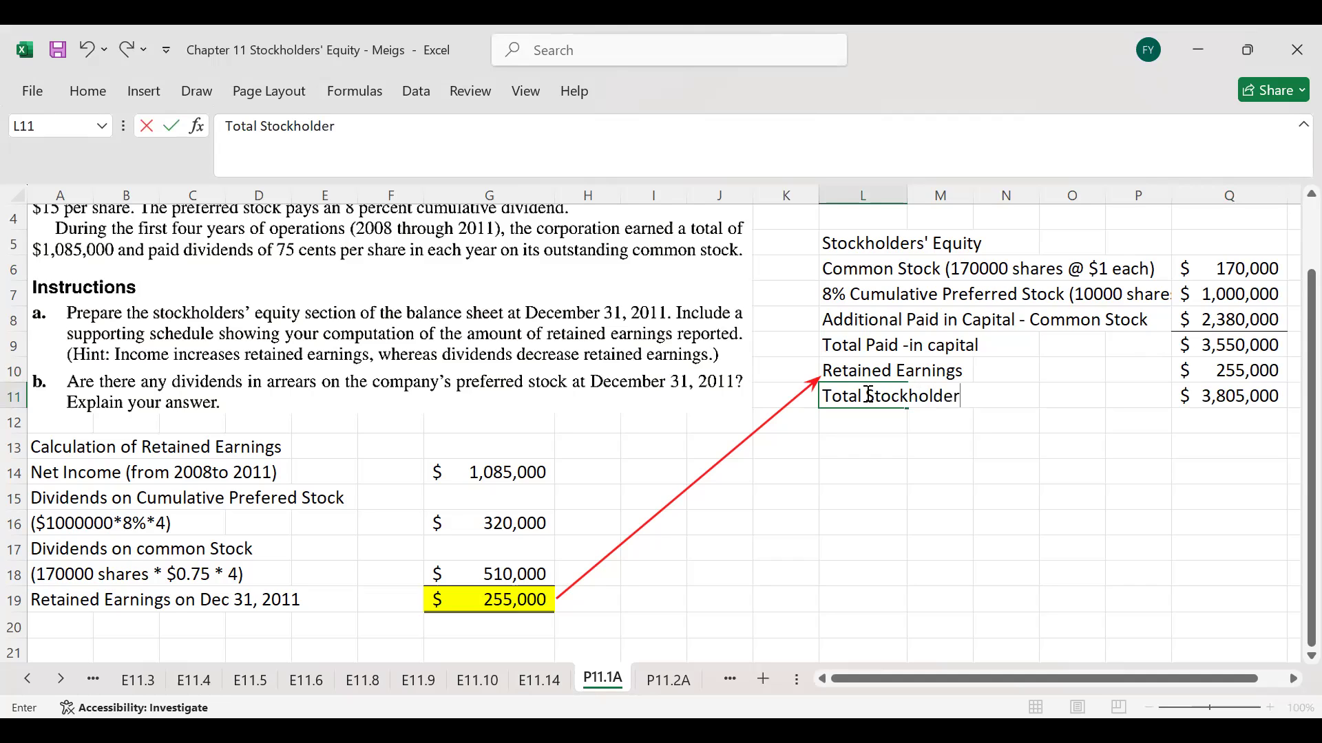
type("'s Equity")
key("Return")
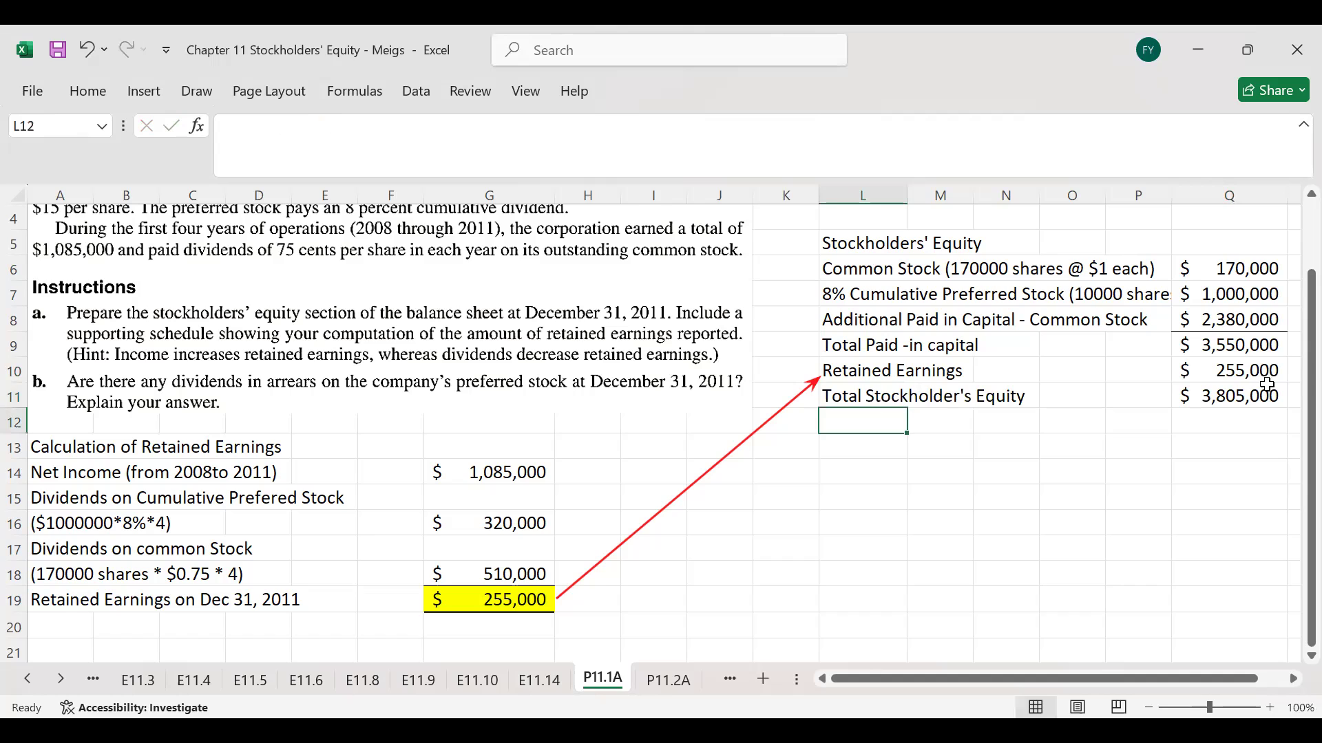
- Fill the Q11 equity total cell with yellow
left_click(1226, 395)
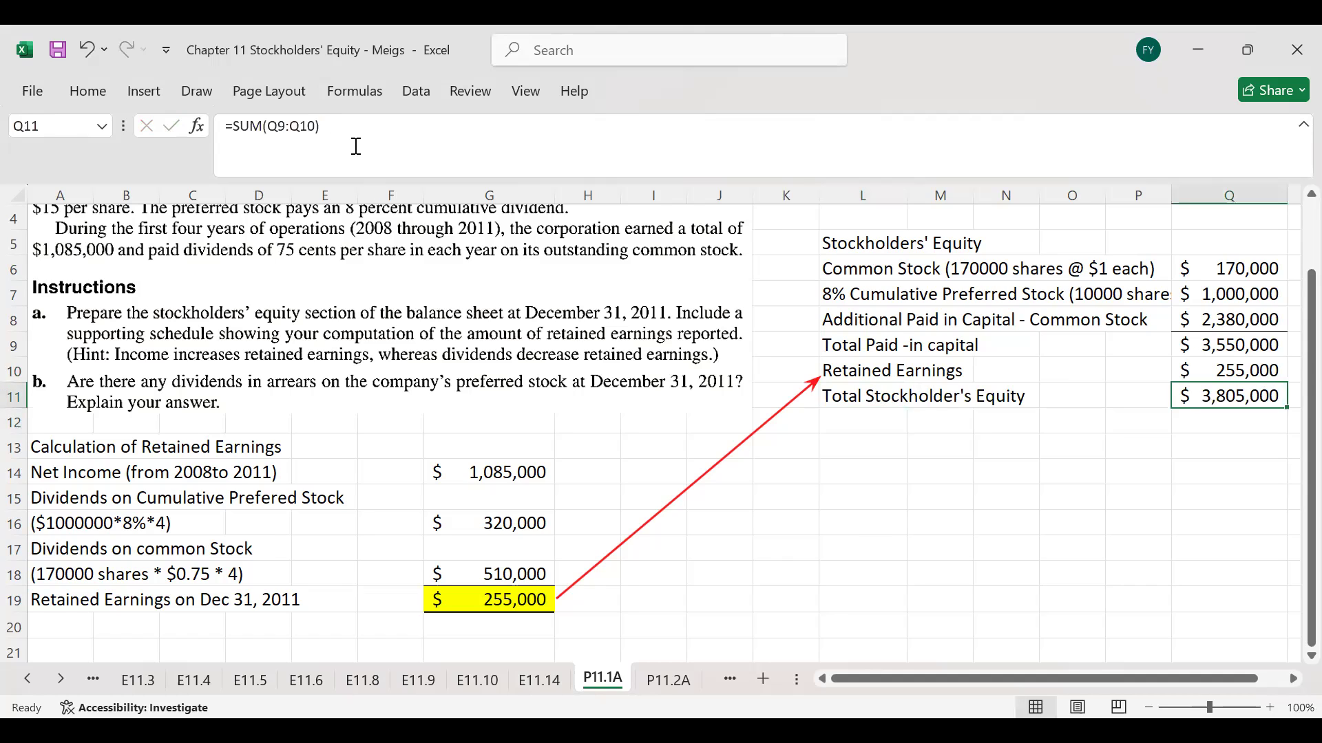
left_click(89, 88)
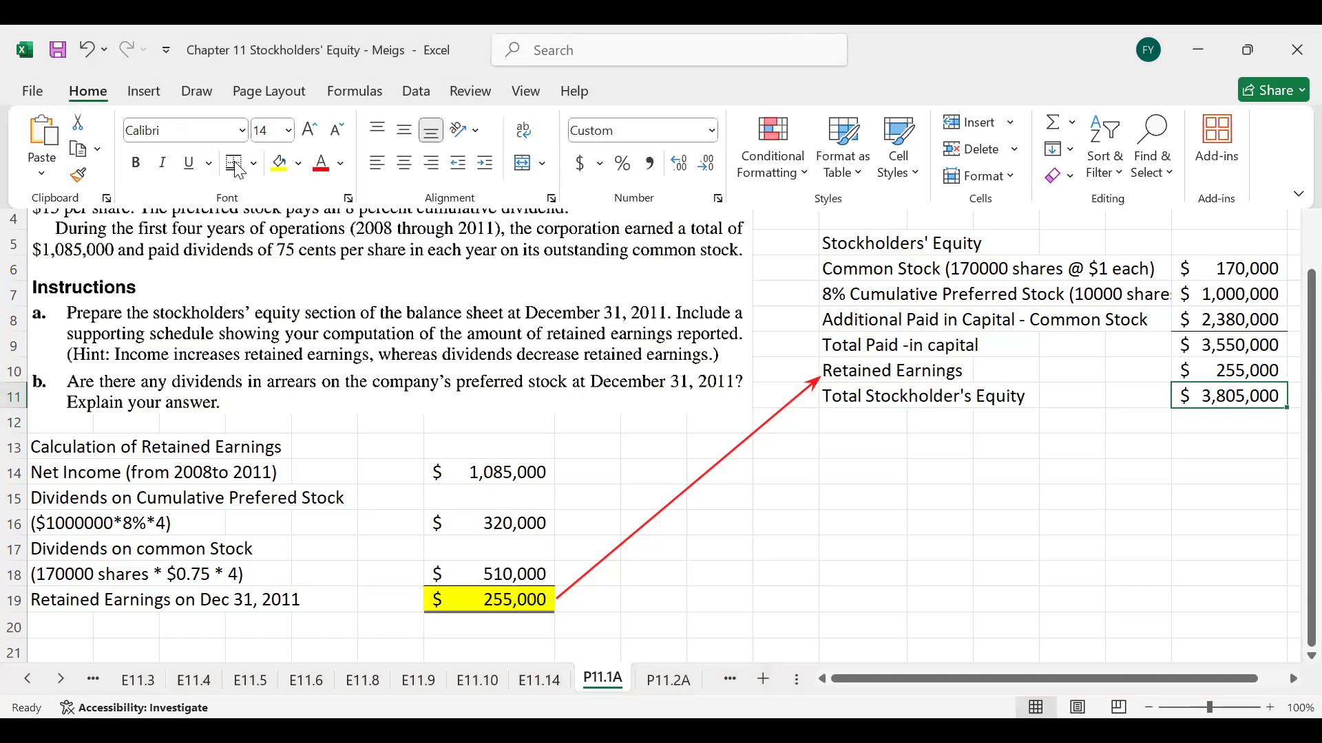
left_click(279, 165)
left_click(972, 518)
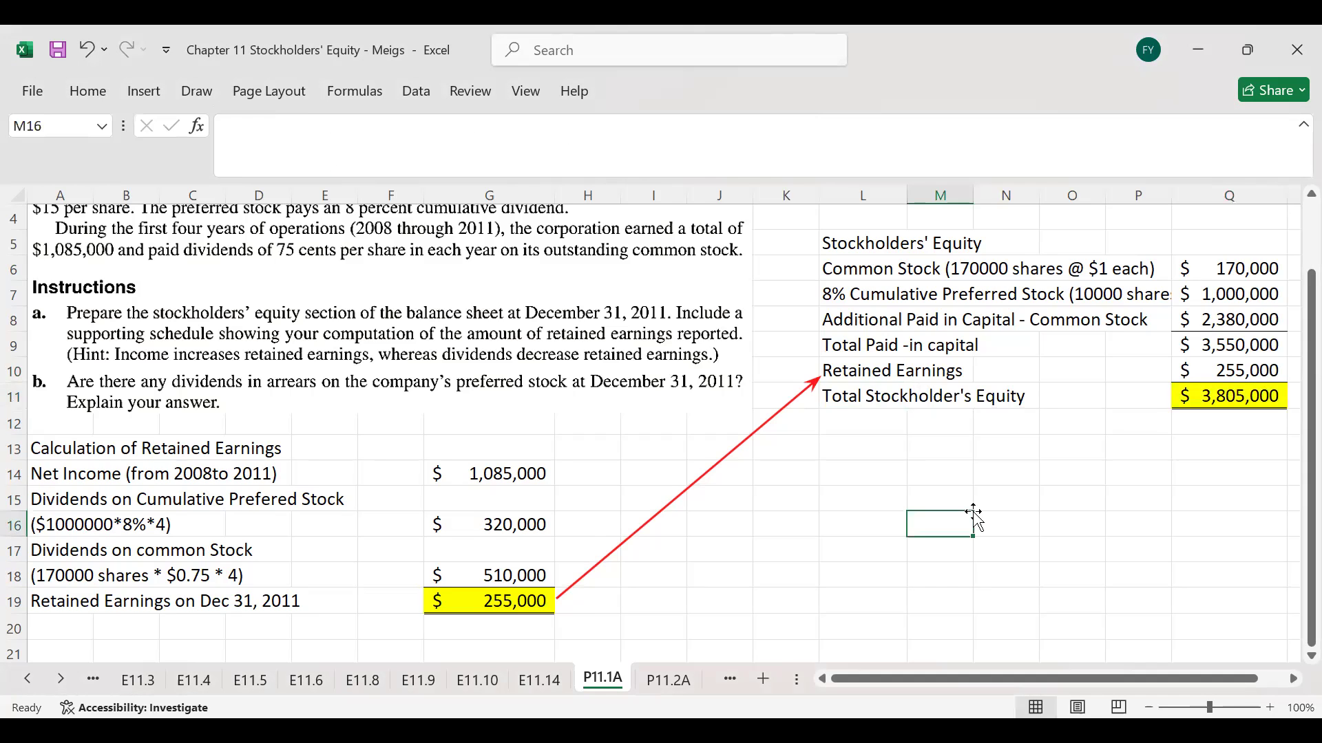
key("Up")
key("Up")
key("Up")
key("Up")
key("Up")
key("Up")
key("Up")
key("Up")
key("Up")
key("Up")
key("Up")
key("Up")
key("Up")
key("Up")
key("Up")
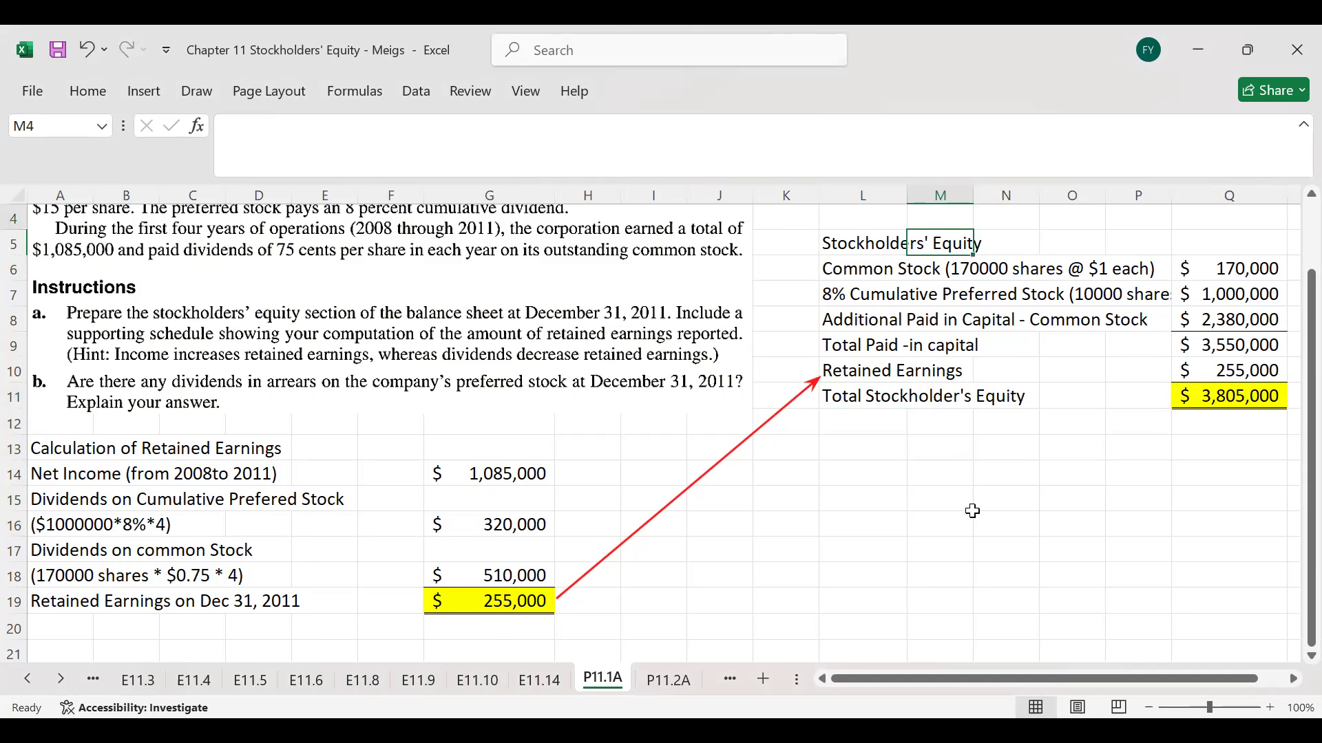